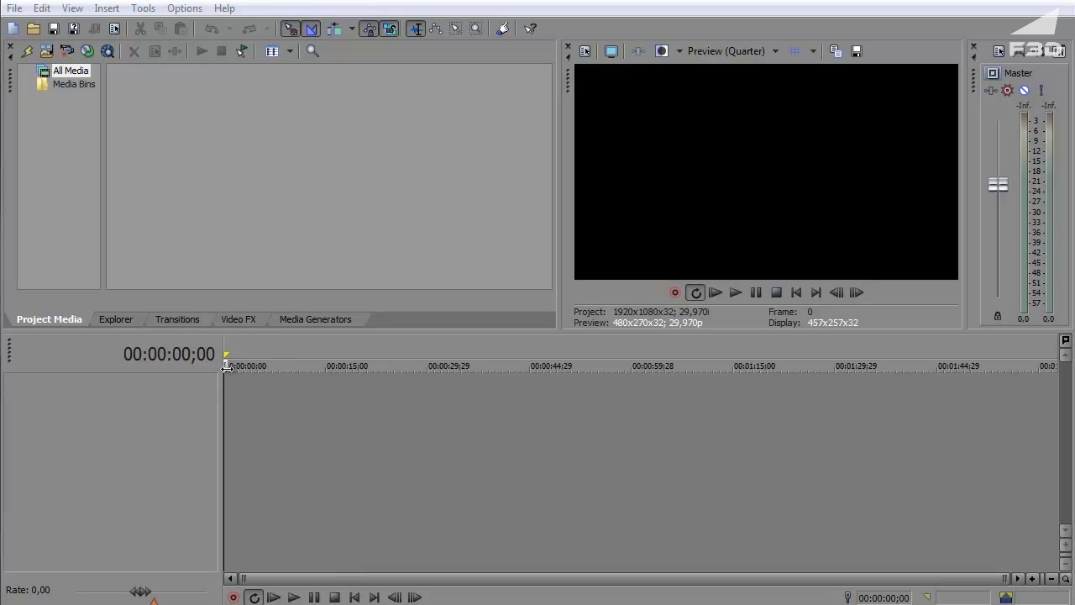
Play and stop the empty timeline, return to its start, and narrow the track headers slightly
key("space")
left_click(240, 410)
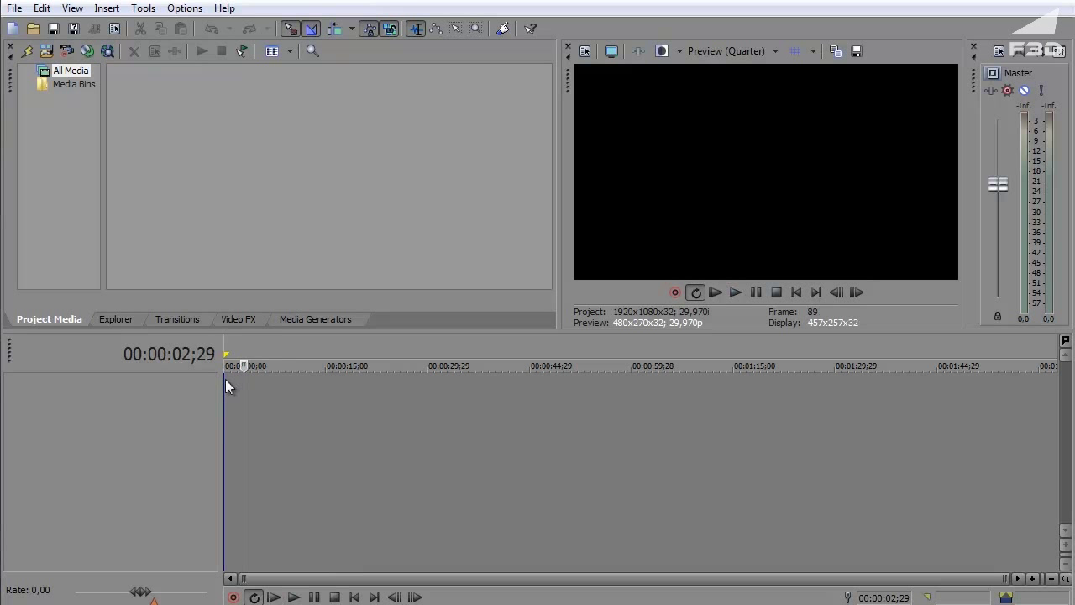
left_click(247, 390)
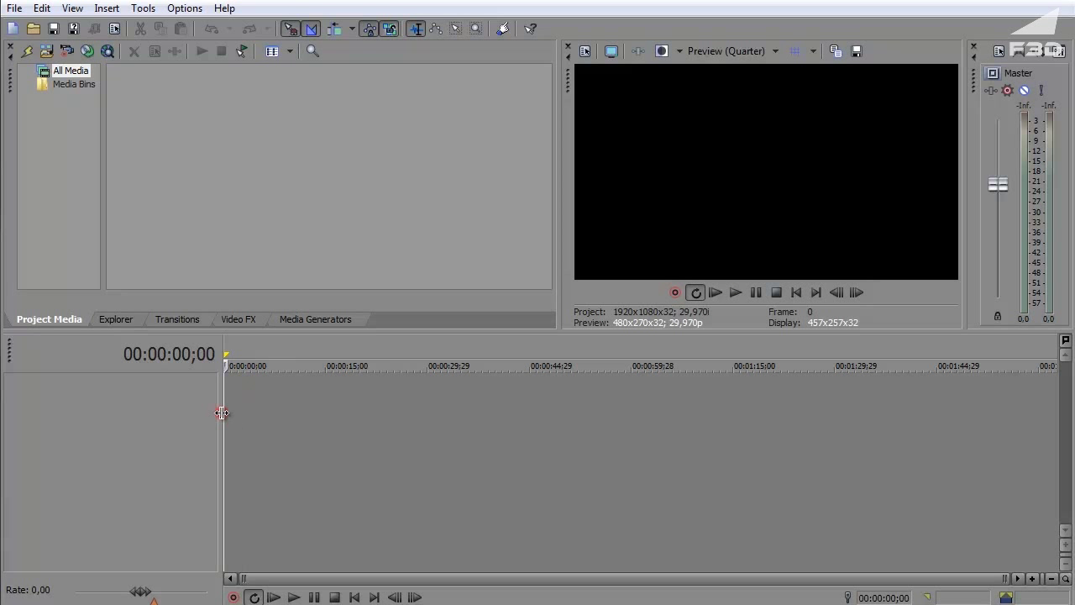
left_click_drag(225, 407, 221, 403)
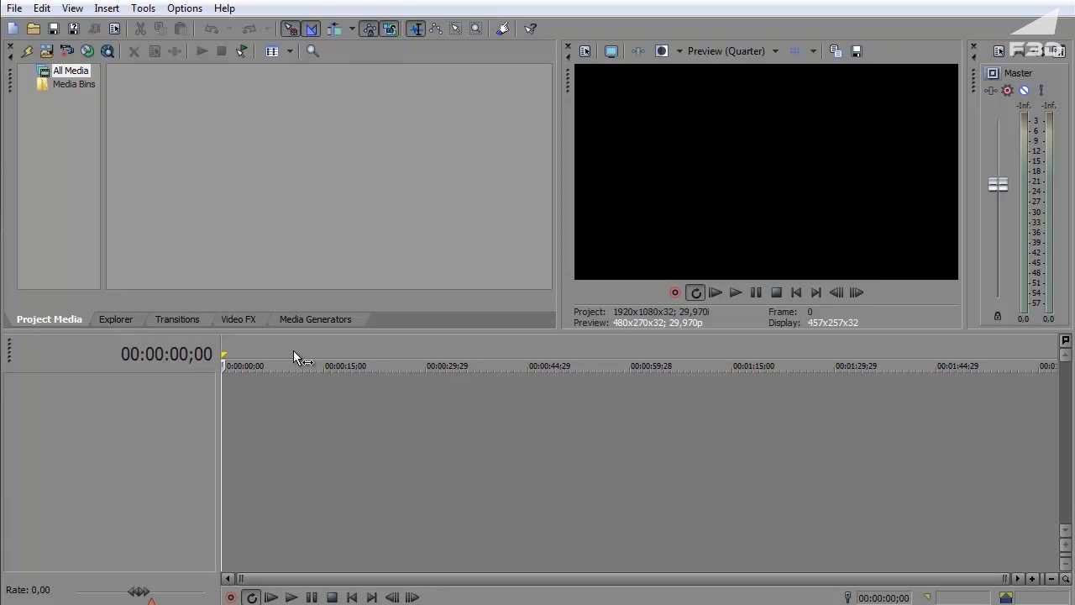
Import Gregory, Yellow Morning and Бабушка и собаки and drop them end to end on the timeline
left_click(47, 52)
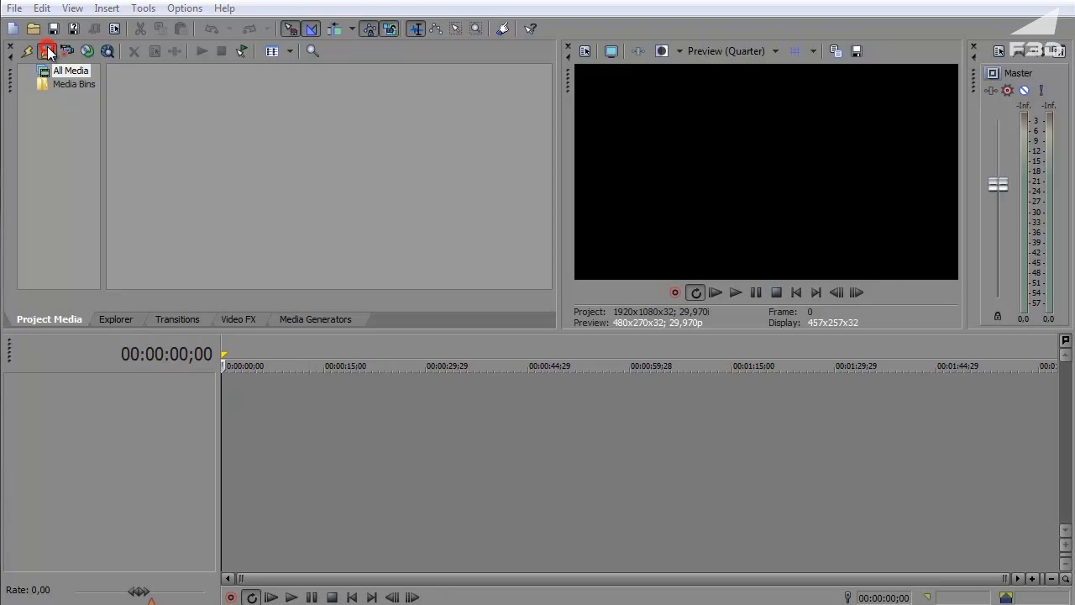
left_click(758, 148)
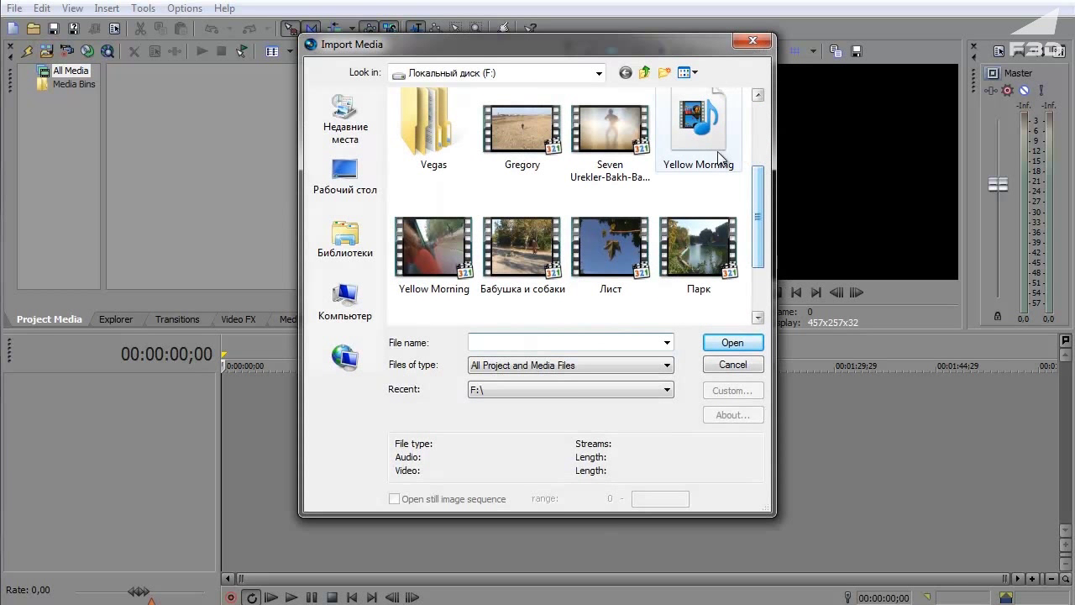
left_click(432, 252)
left_click(538, 134, "ctrl")
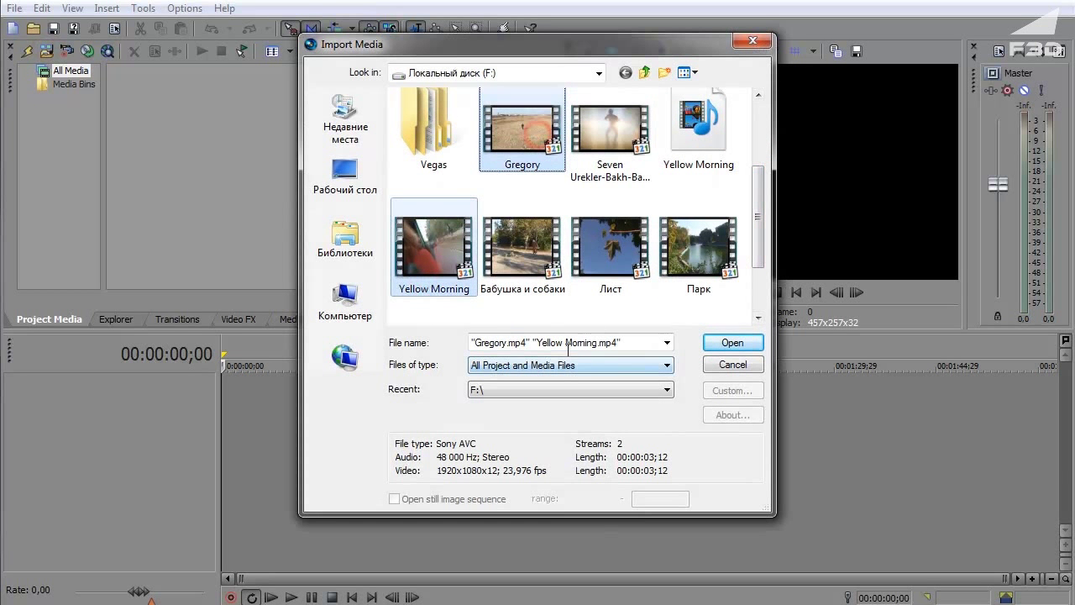
left_click(536, 256, "ctrl")
left_click(732, 343)
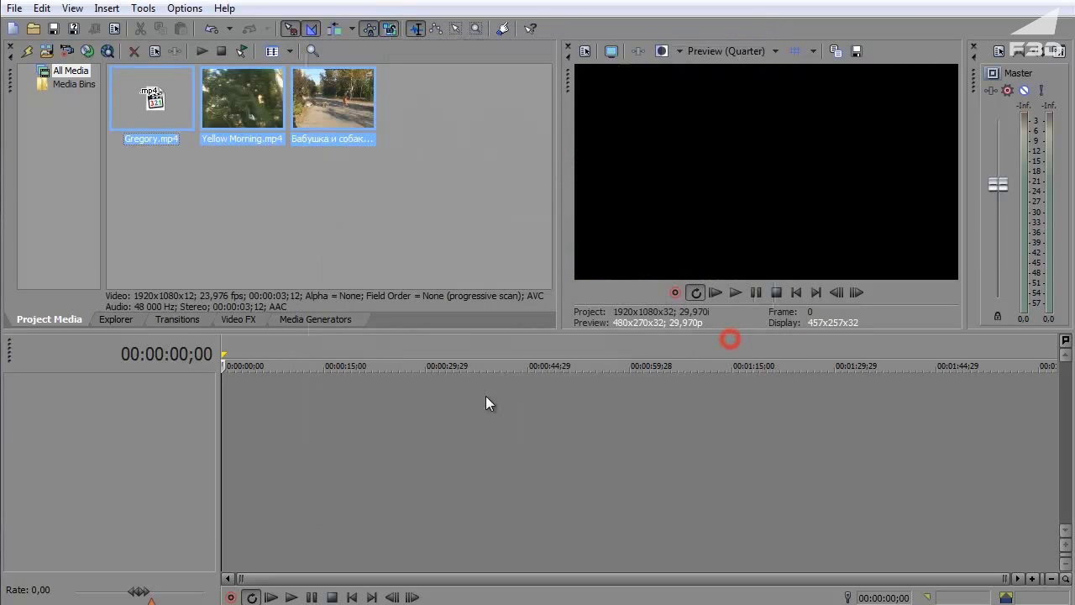
left_click_drag(158, 94, 395, 424)
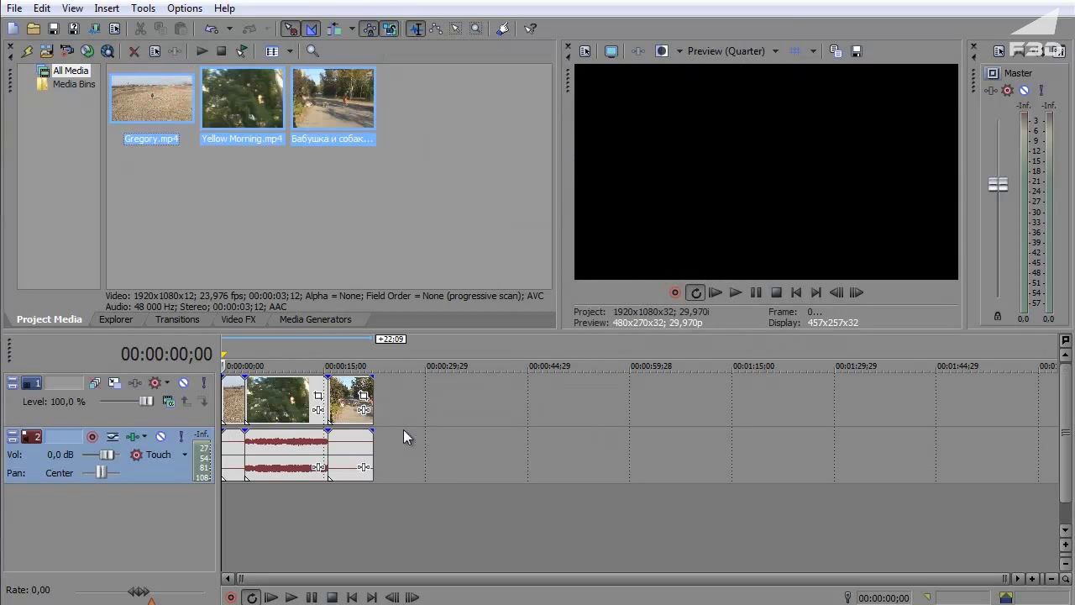
left_click(343, 458)
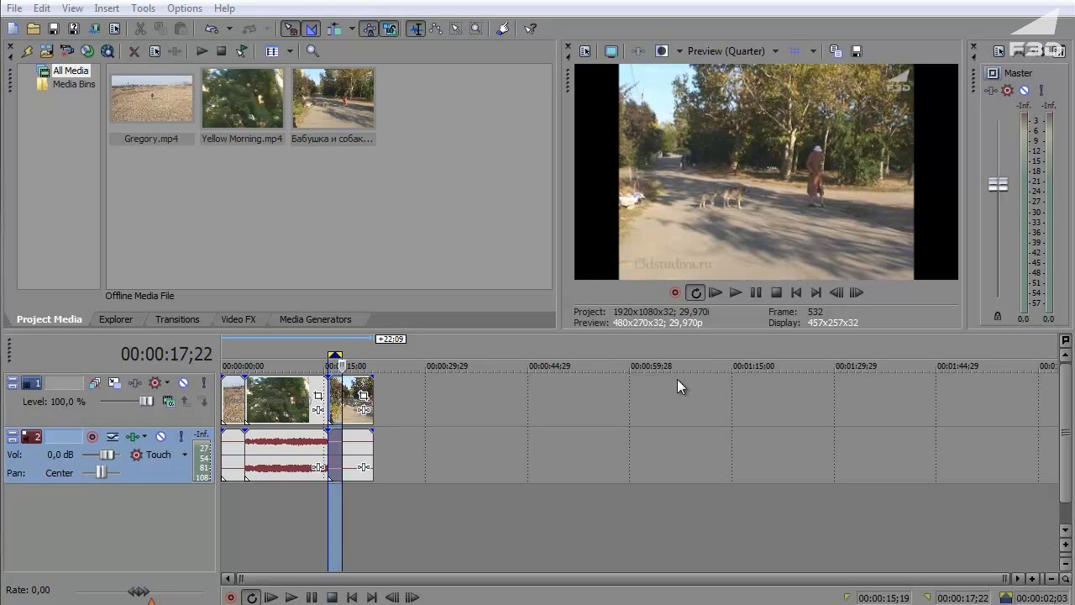
Drag Бабушка и собаки's video and audio events to about 00:00:30, with Lock Envelopes to Events on
key("ctrl+a")
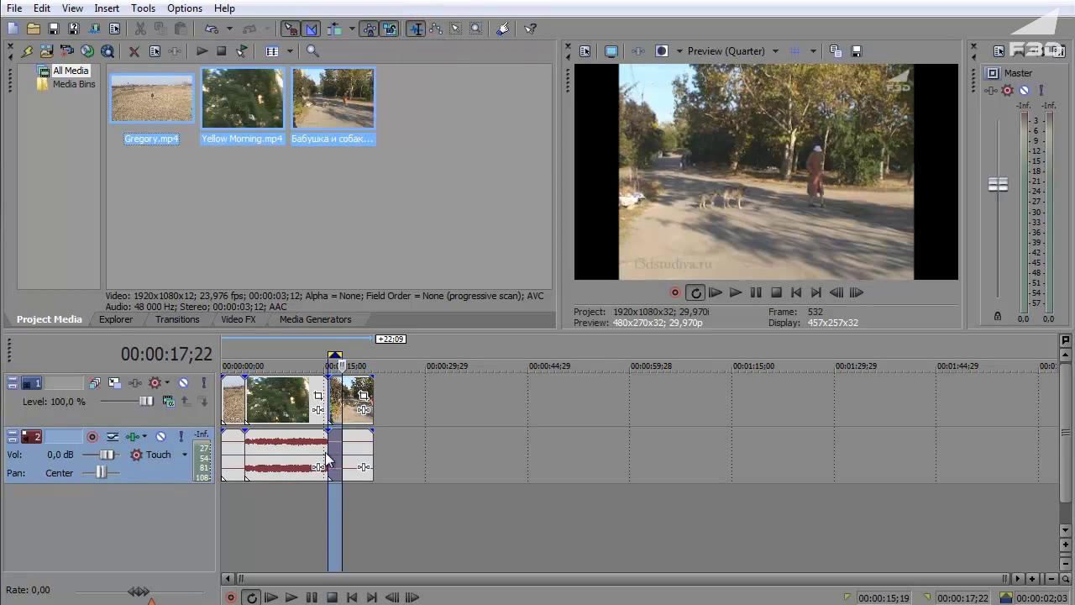
left_click_drag(361, 410, 496, 419)
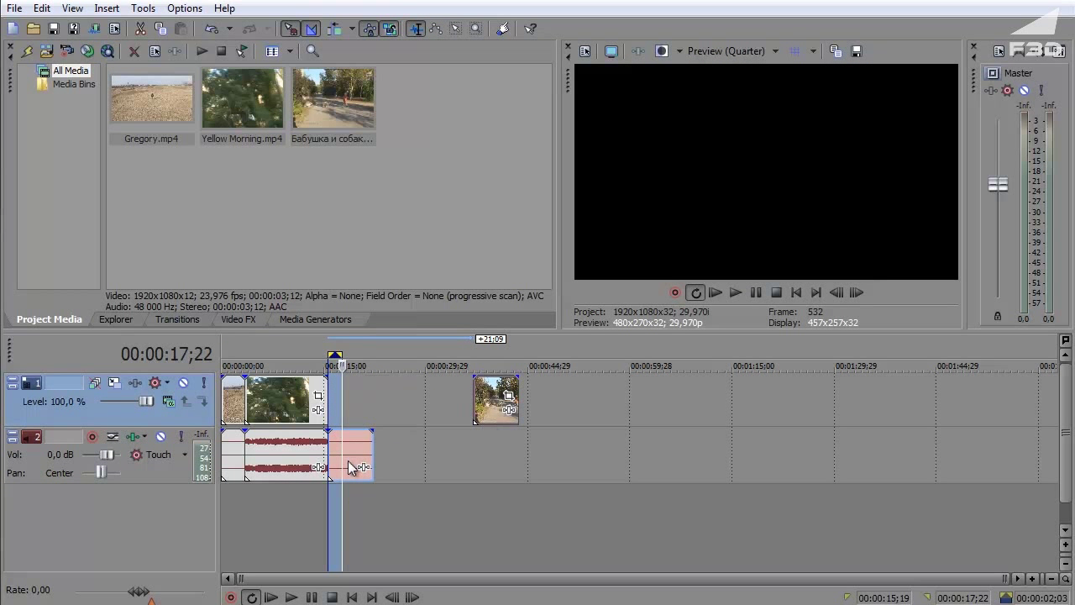
left_click_drag(351, 467, 497, 468)
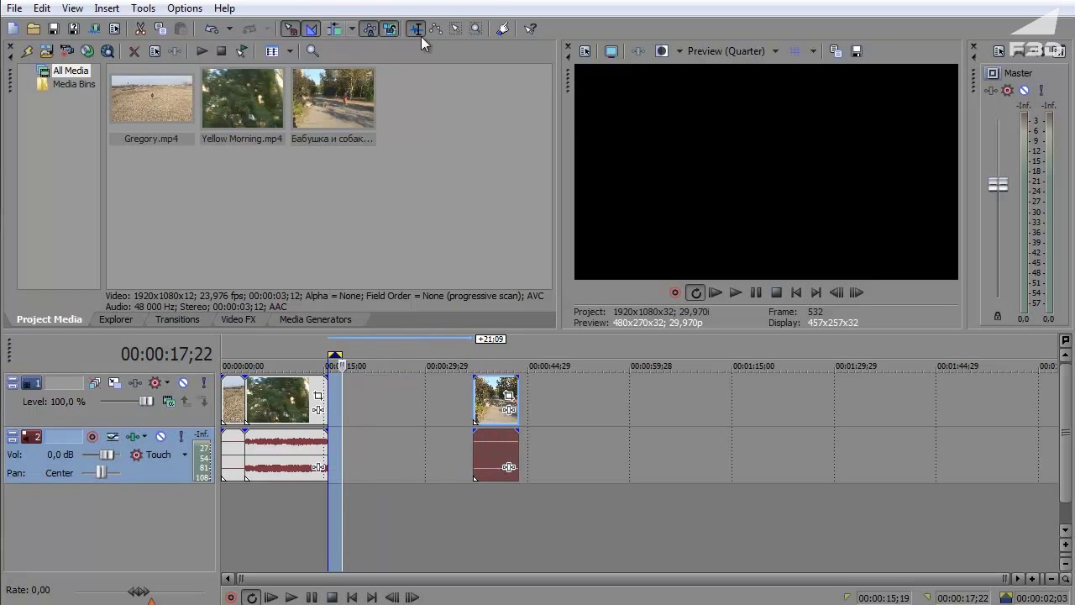
mouse_move(496, 402)
left_mouse_down()
mouse_move(533, 368)
mouse_move(596, 415)
left_mouse_up()
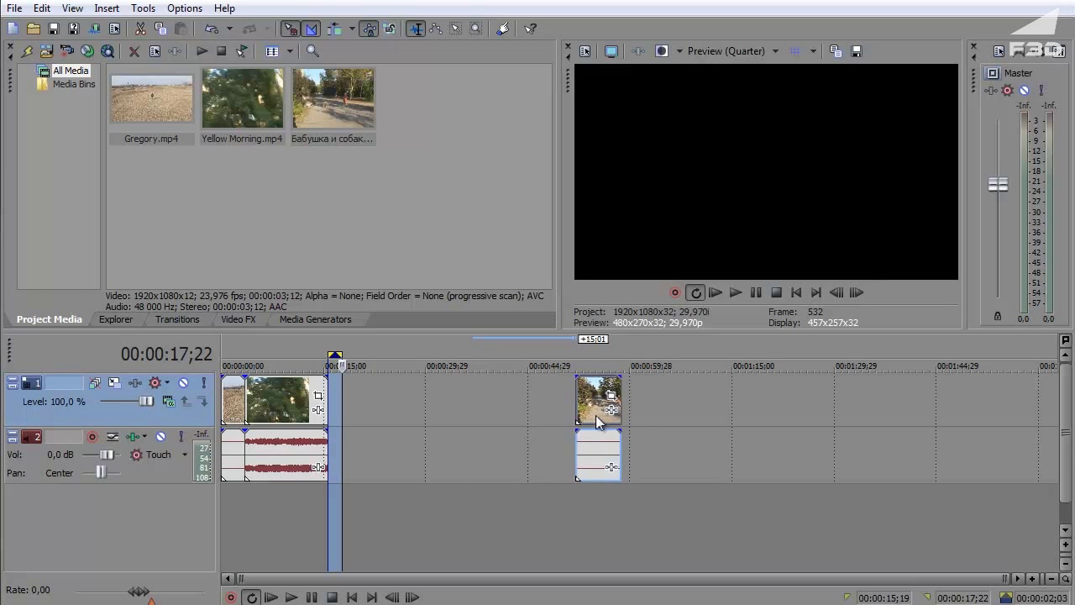
left_click_drag(596, 415, 548, 433)
left_click(388, 28)
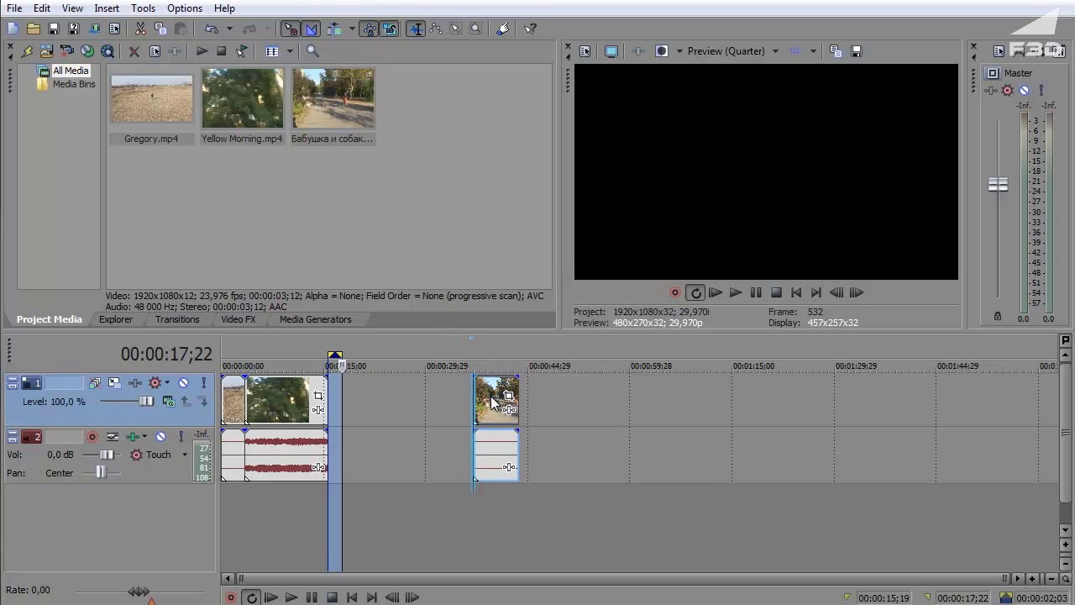
left_click(391, 29)
left_click(370, 30)
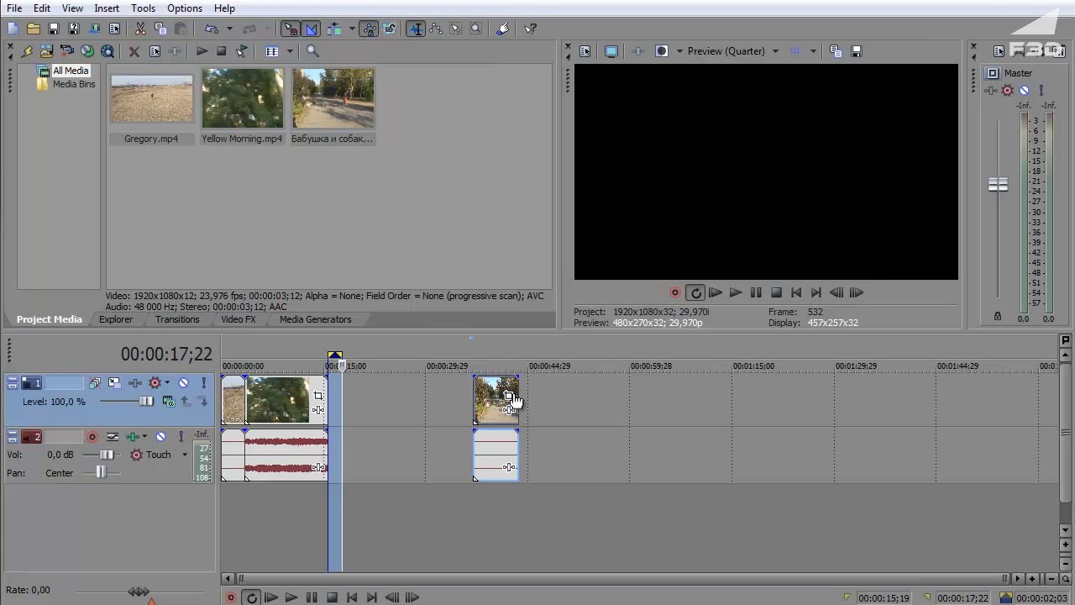
left_click_drag(513, 401, 509, 400)
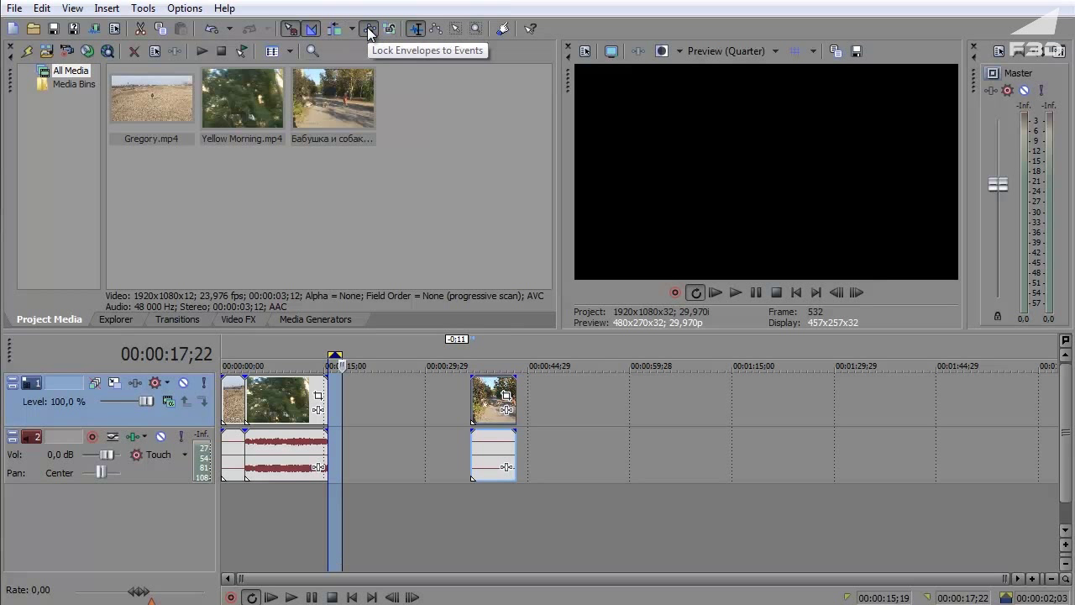
Toggle event grouping and auto ripple while sliding the last clip against Yellow Morning into a crossfade overlap
left_click(389, 29)
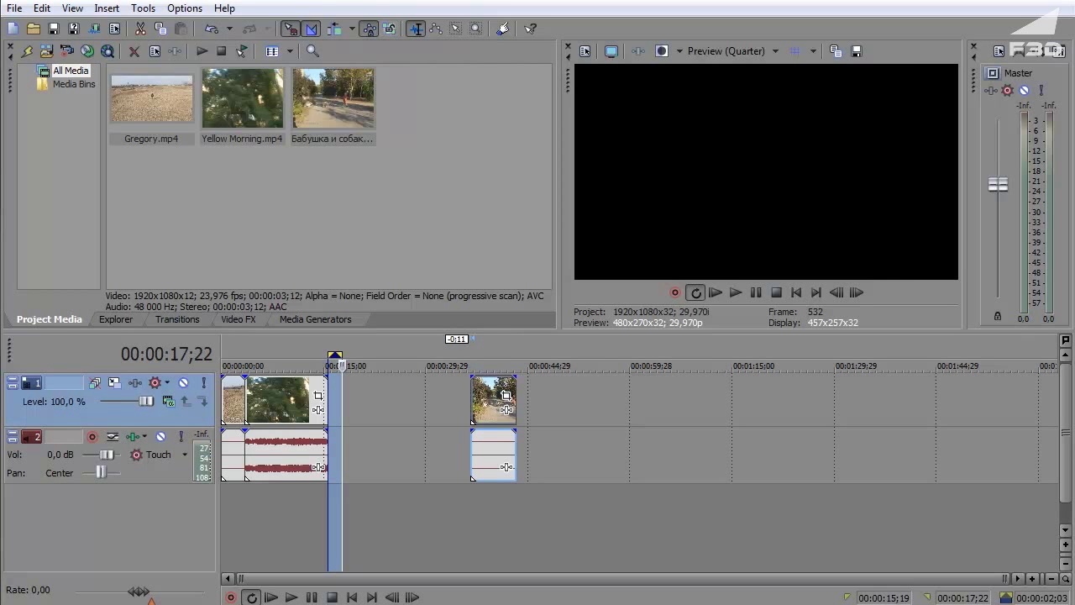
double_click(491, 395)
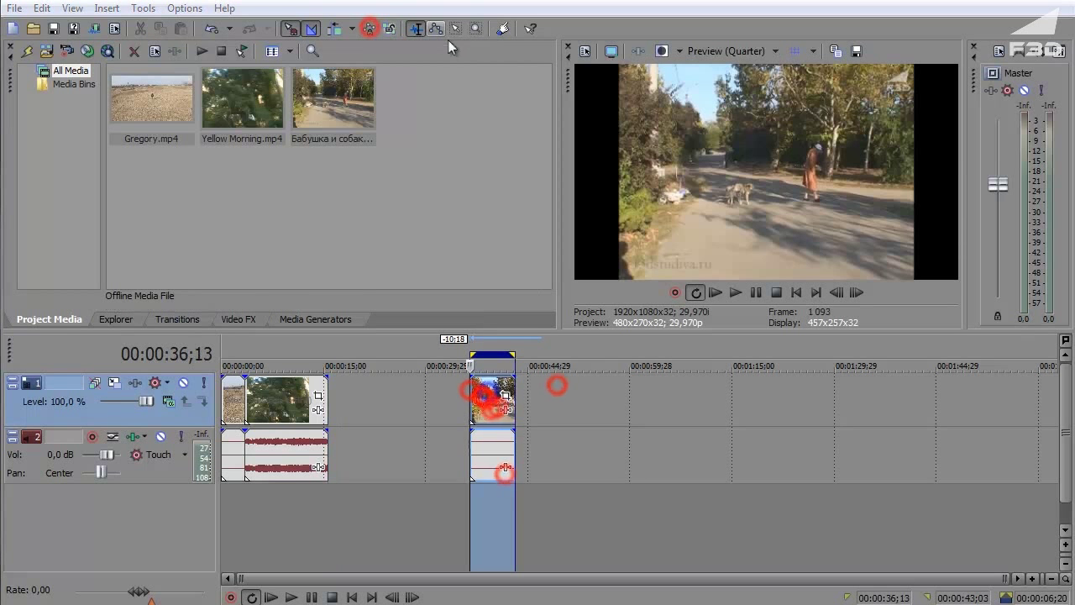
left_click(396, 32)
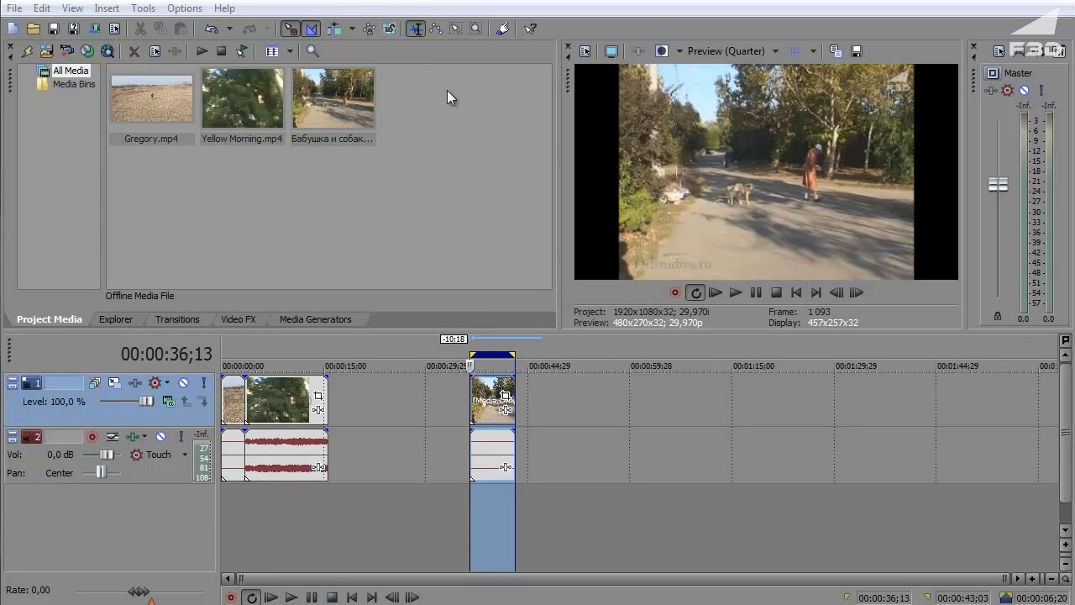
left_click(336, 32)
mouse_move(496, 399)
left_mouse_down()
mouse_move(342, 400)
mouse_move(431, 408)
left_mouse_up()
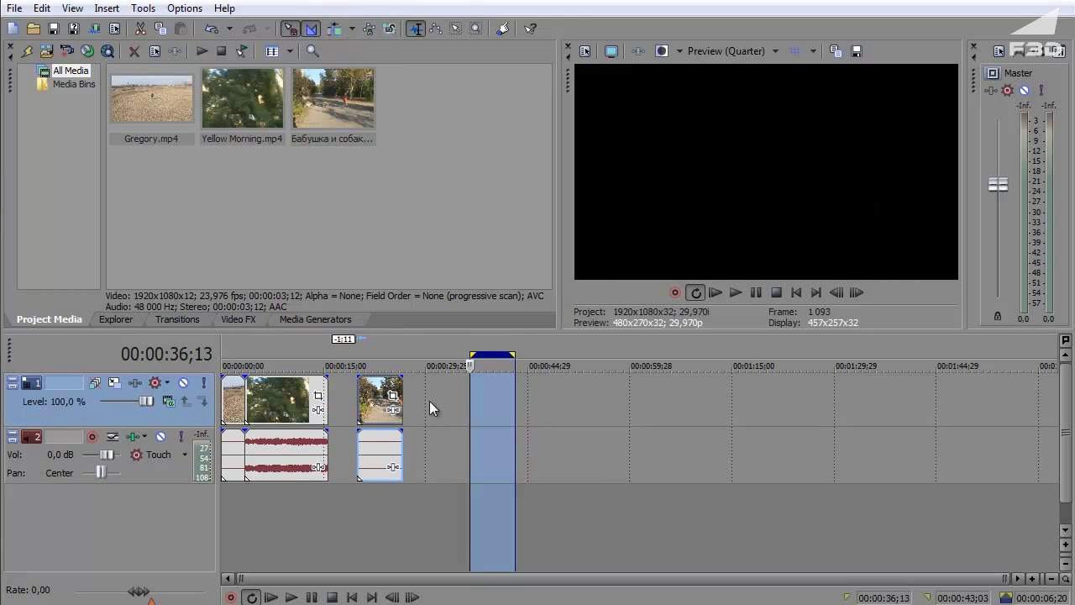
left_click_drag(286, 400, 300, 400)
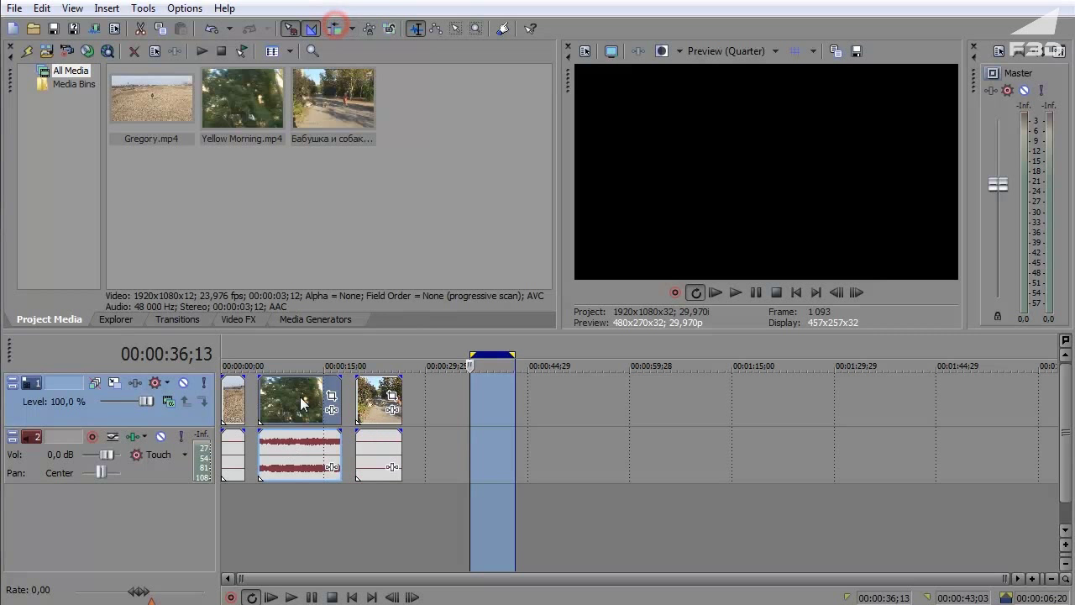
left_click_drag(391, 411, 376, 412)
mouse_move(291, 395)
left_mouse_down()
mouse_move(400, 400)
mouse_move(285, 415)
left_mouse_up()
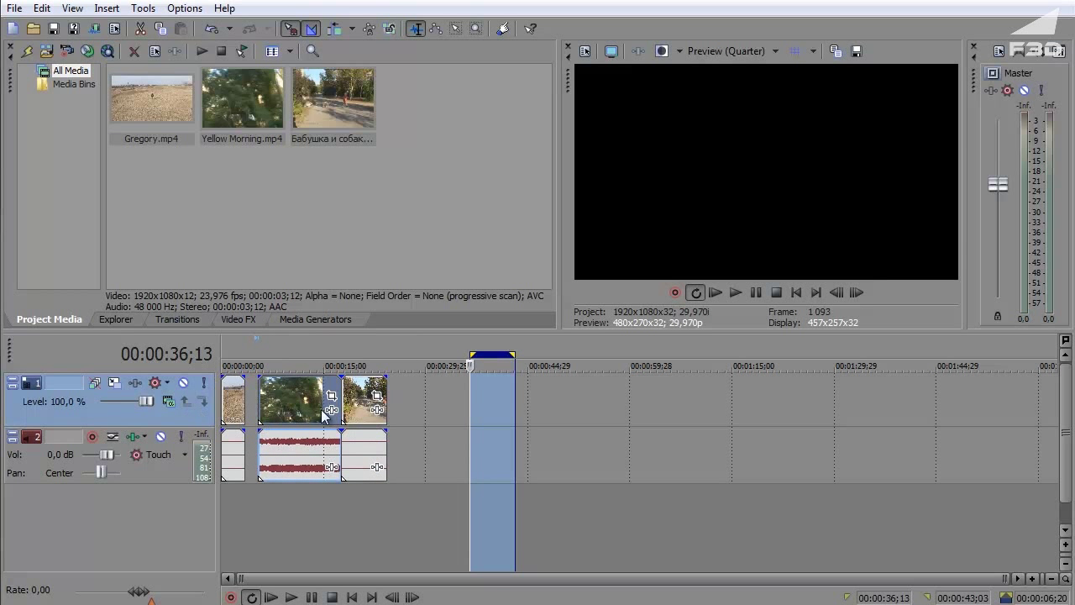
With Auto Ripple on, push Yellow Morning to about 30 seconds so the last clip follows
left_click(334, 28)
mouse_move(280, 400)
left_mouse_down()
mouse_move(351, 412)
mouse_move(335, 412)
left_mouse_up()
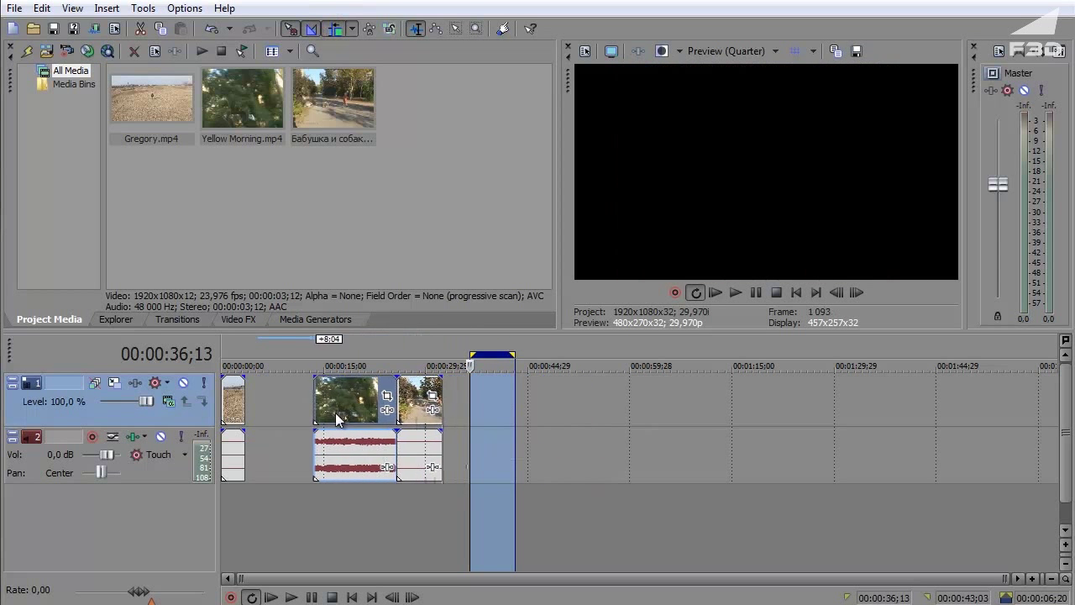
left_click_drag(967, 510, 1038, 510)
mouse_move(345, 398)
left_mouse_down()
mouse_move(433, 422)
mouse_move(479, 398)
left_mouse_up()
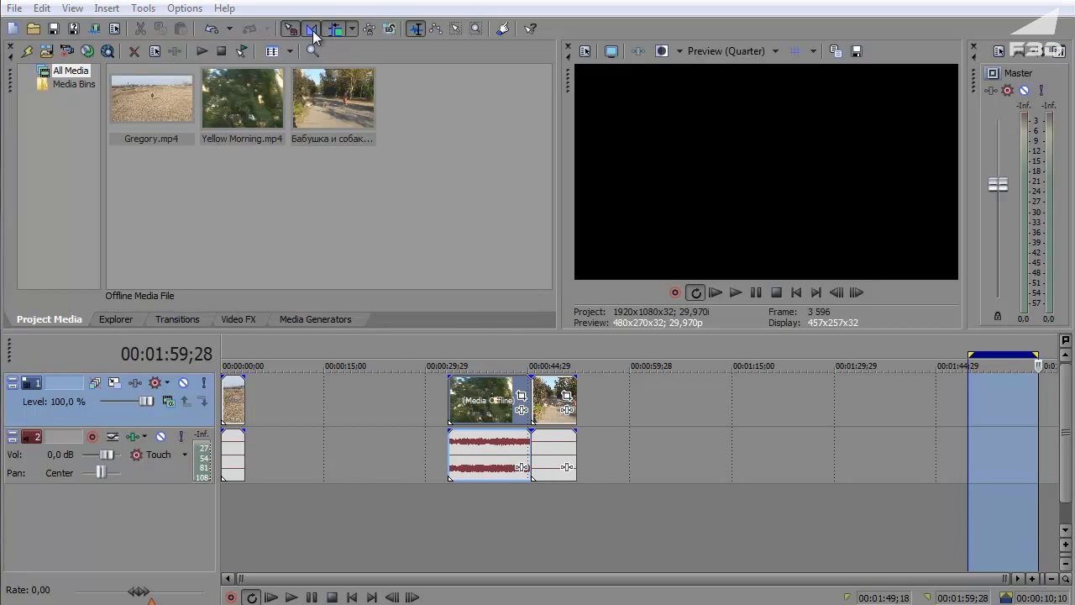
mouse_move(560, 408)
left_mouse_down()
mouse_move(540, 412)
mouse_move(548, 433)
left_mouse_up()
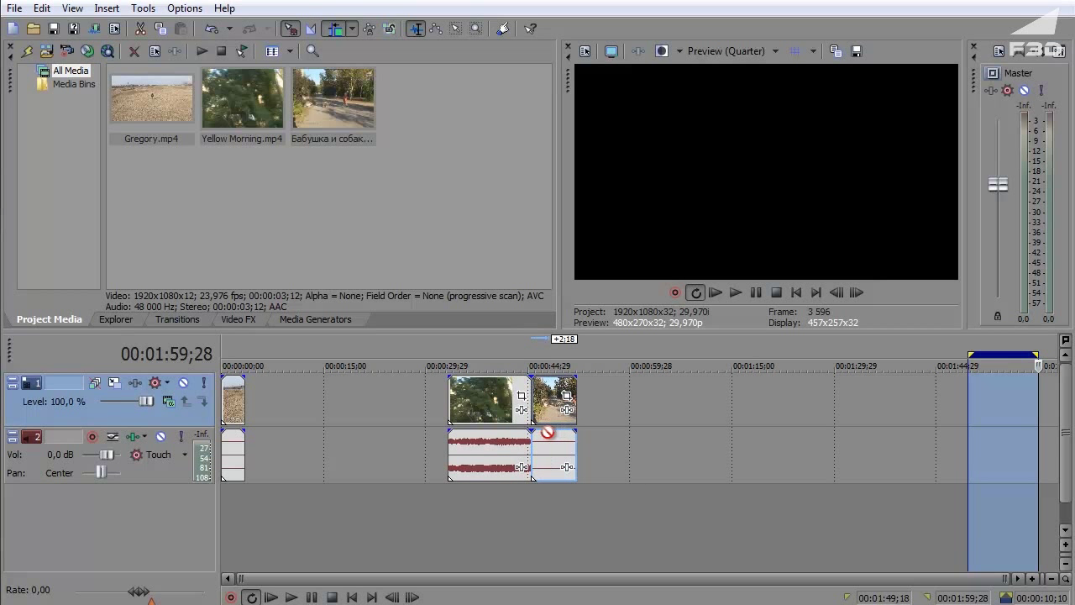
mouse_move(548, 433)
left_mouse_down()
mouse_move(569, 432)
mouse_move(549, 403)
mouse_move(571, 403)
left_mouse_up()
left_click(310, 28)
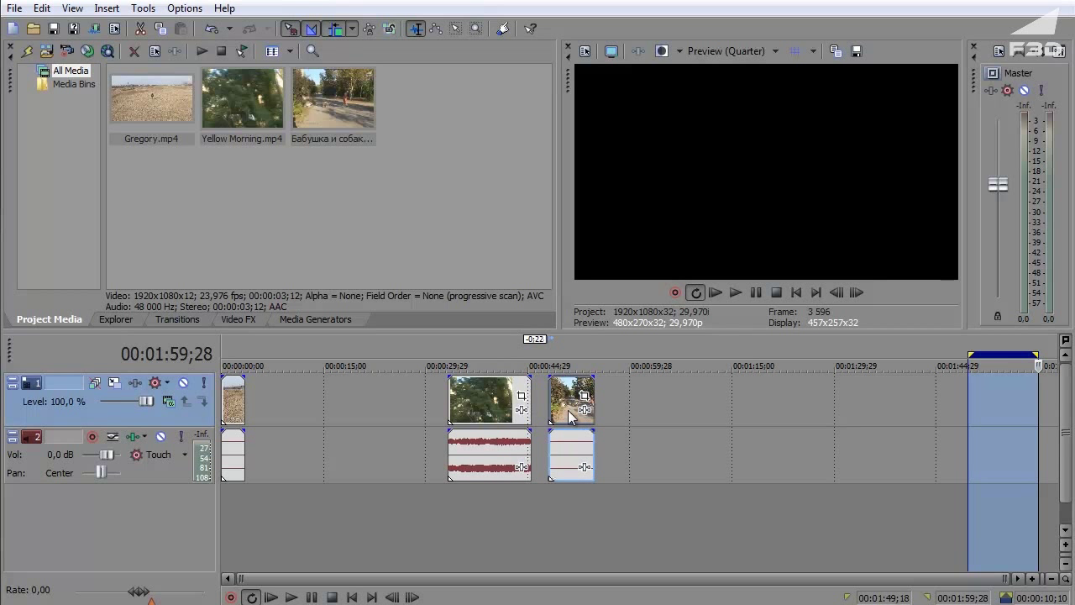
left_click(290, 28)
mouse_move(574, 399)
left_mouse_down()
mouse_move(554, 401)
mouse_move(585, 400)
mouse_move(538, 403)
left_mouse_up()
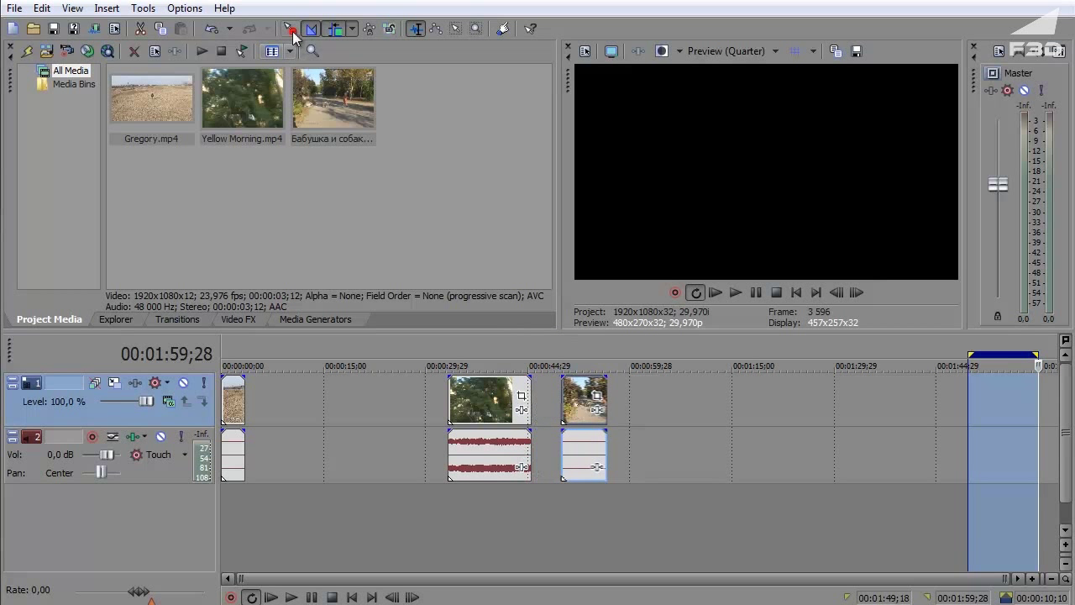
left_click(290, 28)
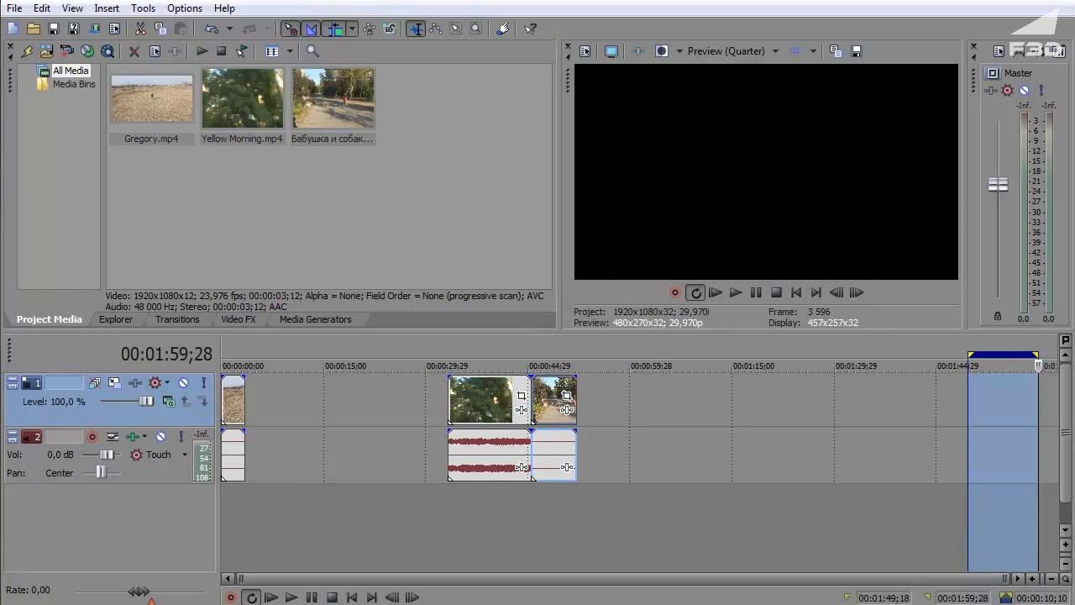
left_click(506, 453)
left_click(562, 452)
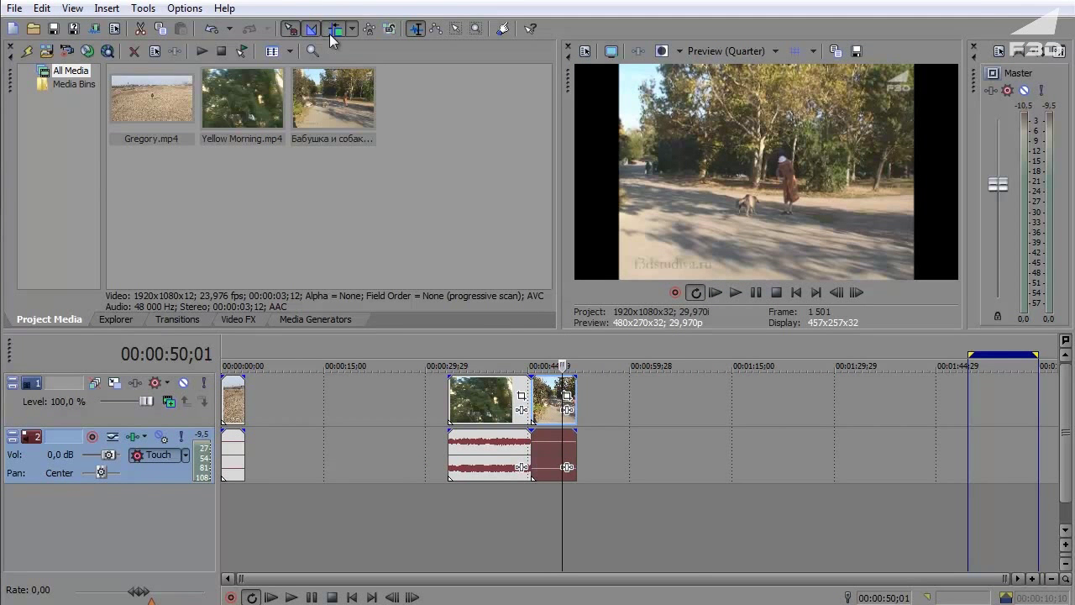
Delete the last clip and Yellow Morning, then undo both deletions
left_click(548, 460)
key("Delete")
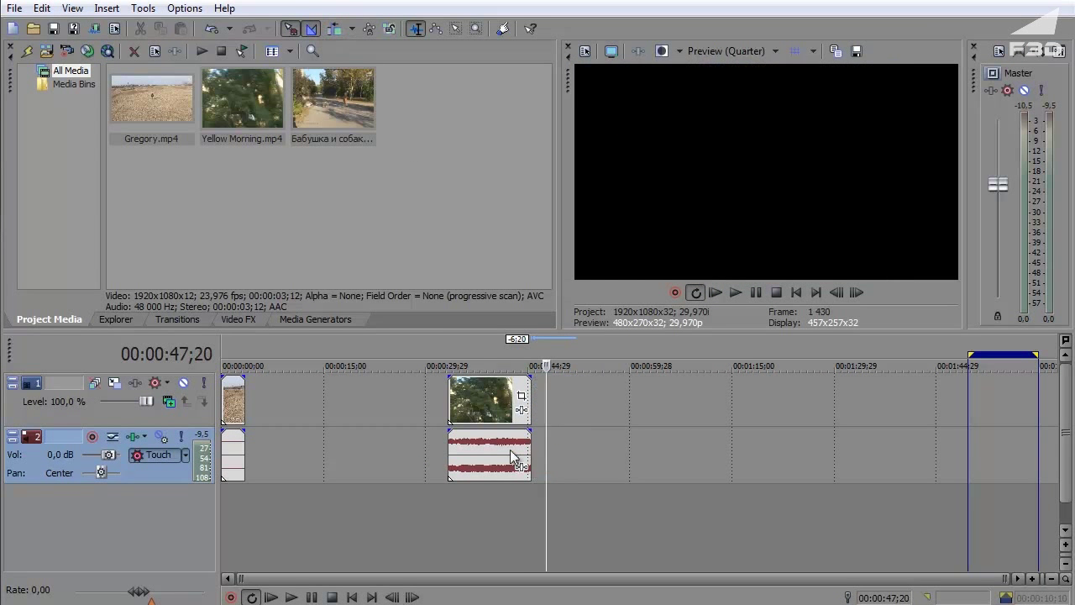
left_click(509, 451)
key("Delete")
key("ctrl+z")
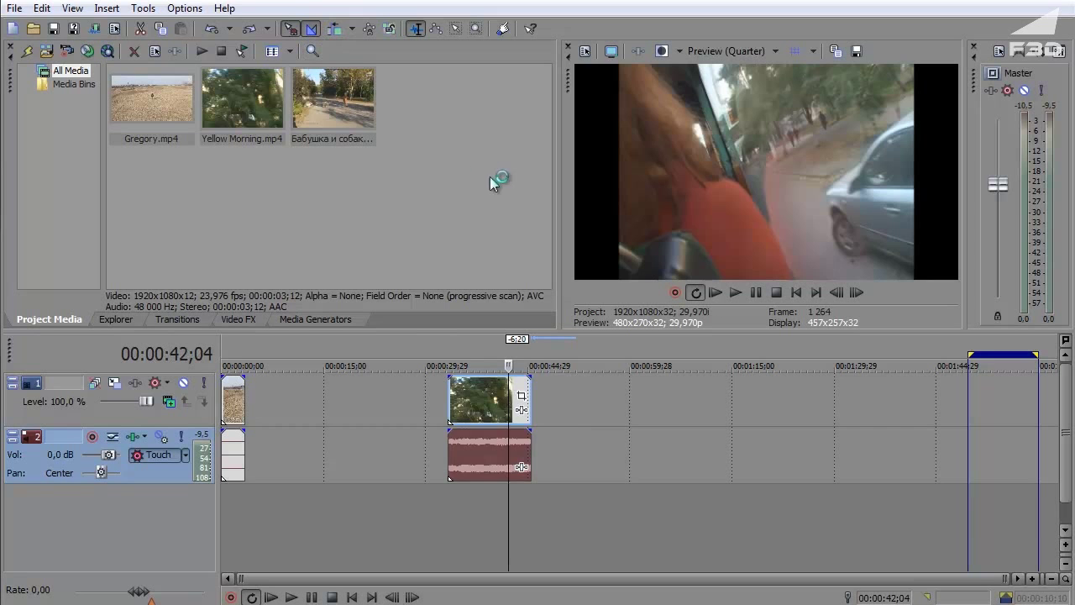
key("ctrl+z")
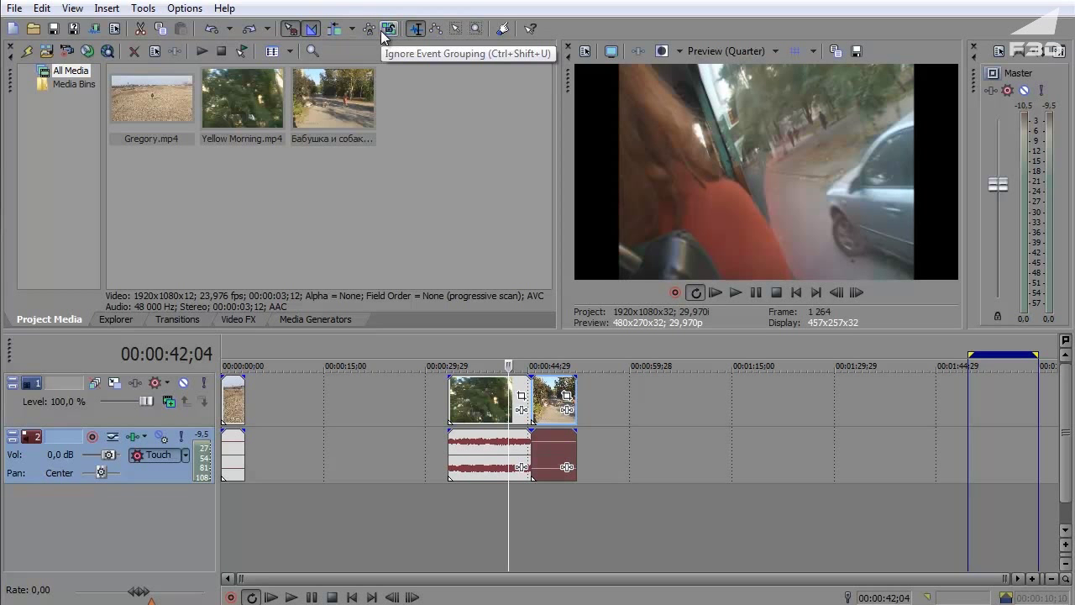
With event grouping ignored, delete the three audio events one by one
left_click(389, 28)
left_click(562, 435)
key("Delete")
left_click(475, 447)
key("Delete")
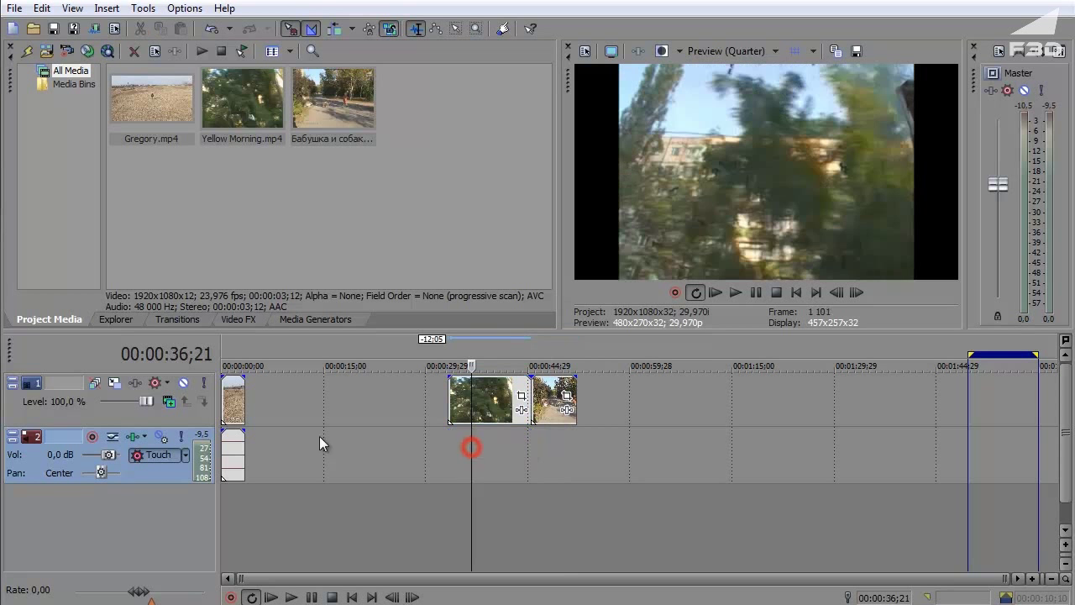
left_click(225, 459)
key("Delete")
Move Yellow Morning earlier and Gregory right before it, then delete the audio track
mouse_move(478, 393)
left_mouse_down()
mouse_move(275, 419)
mouse_move(370, 425)
left_mouse_up()
left_click_drag(234, 416, 324, 421)
left_click(172, 480)
key("Delete")
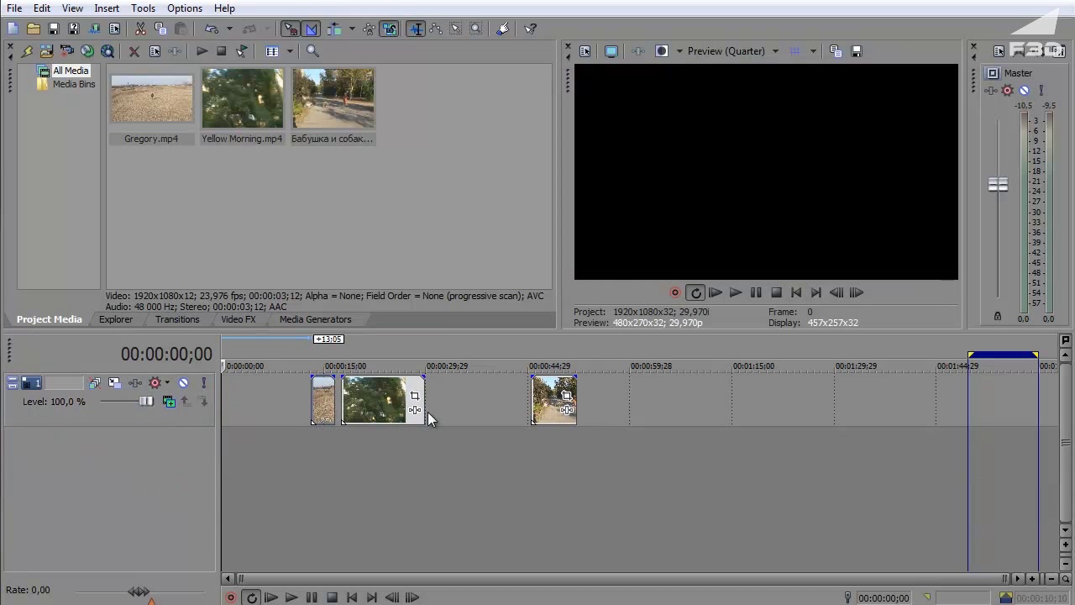
left_click(364, 410)
Delete the Yellow Morning and Бабушка и собаки clips from the timeline
key("Delete")
left_click(548, 400)
key("Delete")
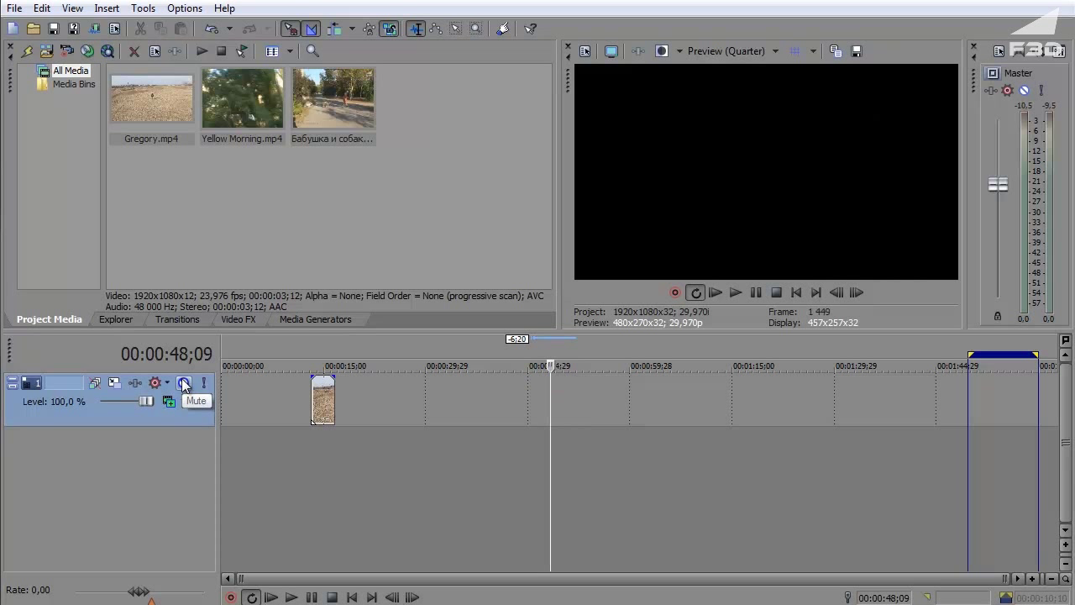
Insert an empty video track on top and bring up Import Media
right_click(172, 470)
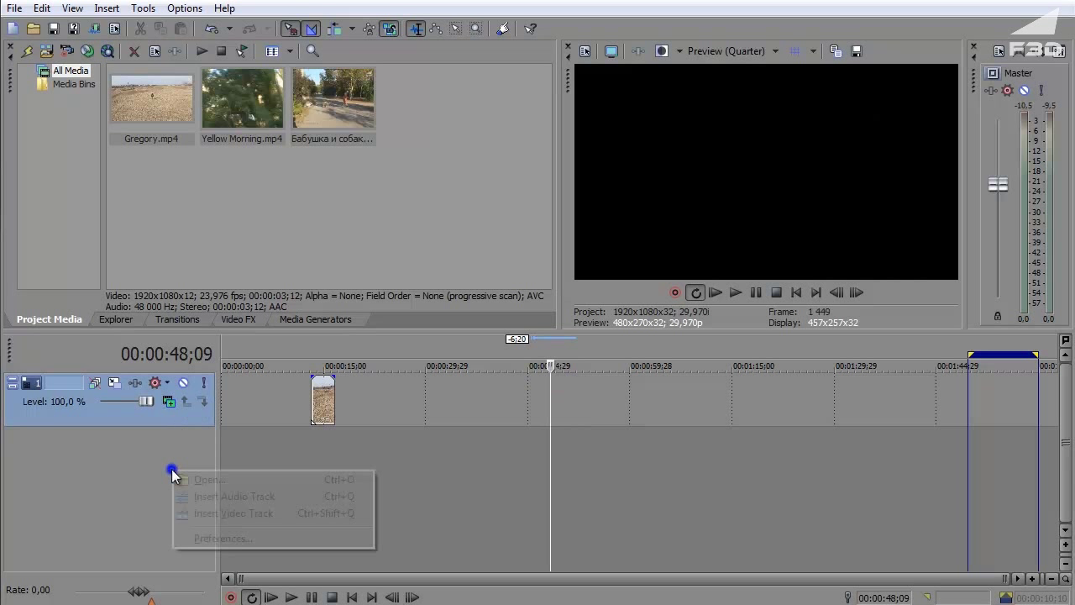
left_click(282, 513)
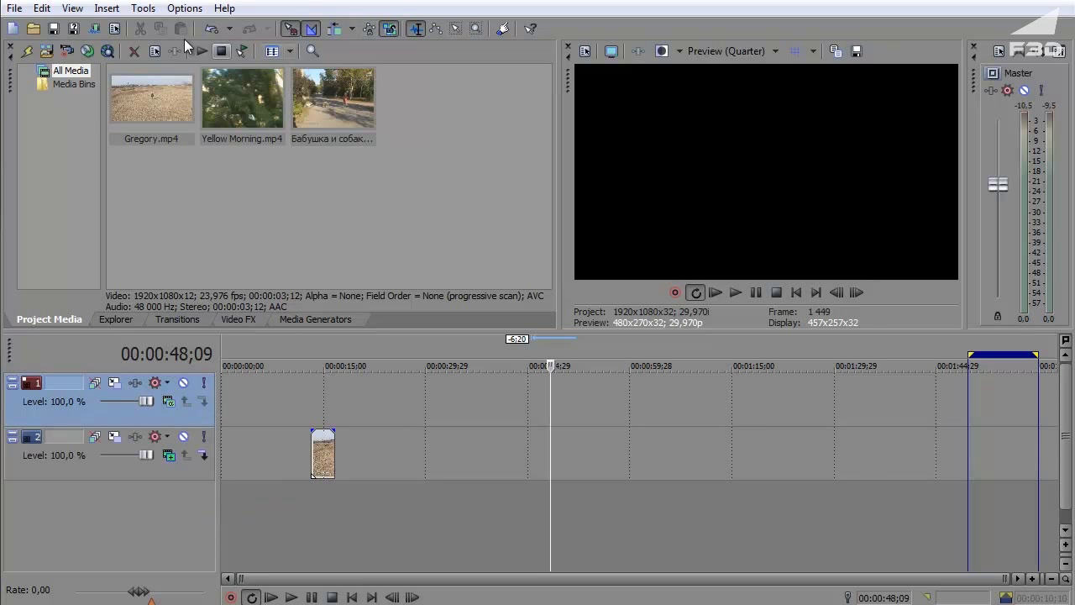
left_click(46, 51)
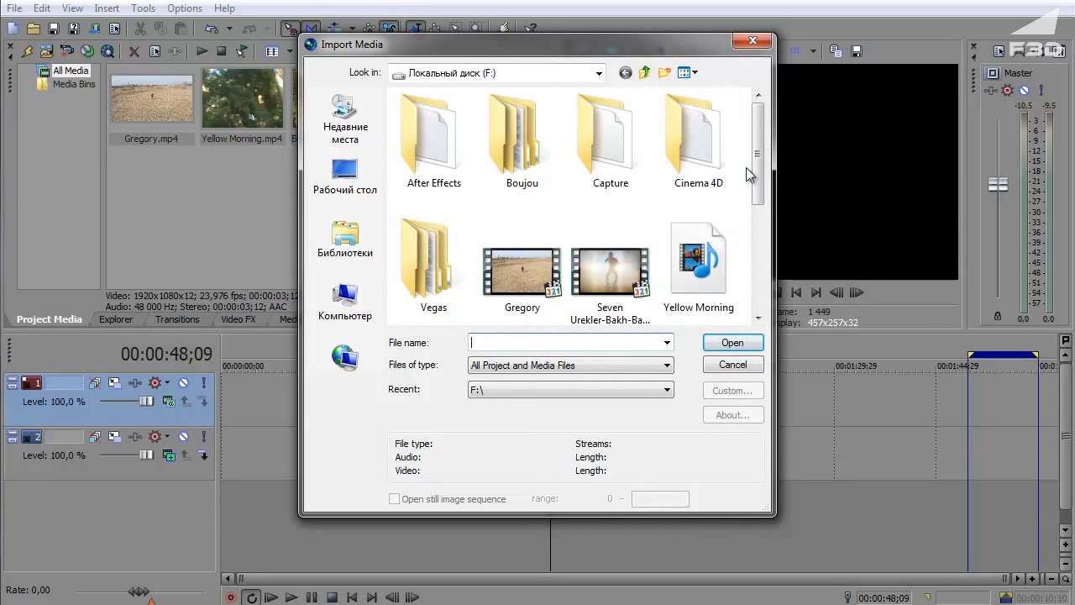
Import the three JPEG images from drive E: via Import Media
left_click_drag(752, 167, 764, 303)
scroll(762, 178, "down", 2)
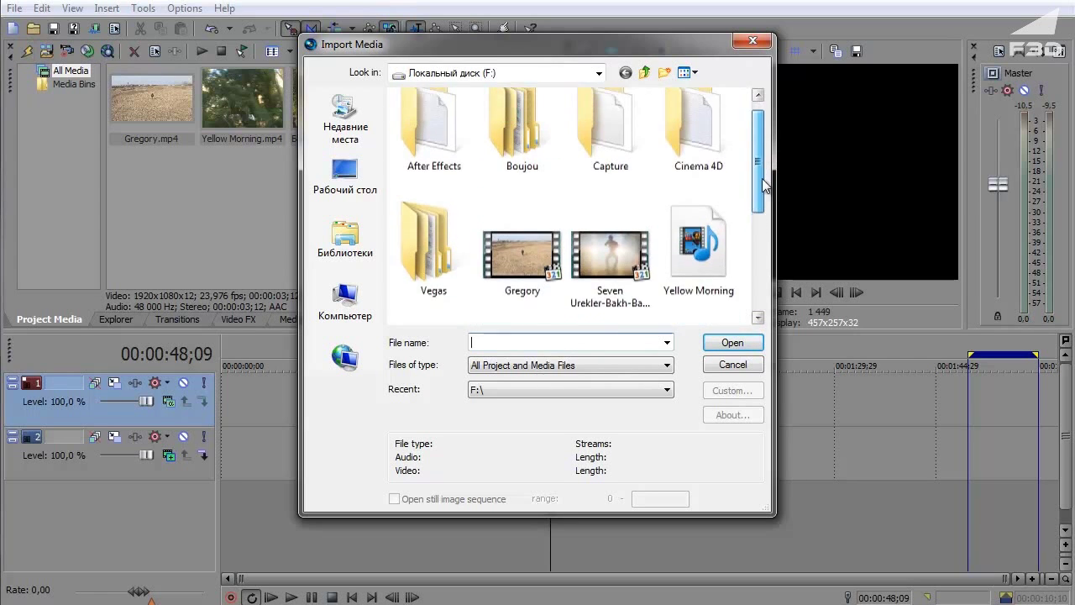
left_click(755, 42)
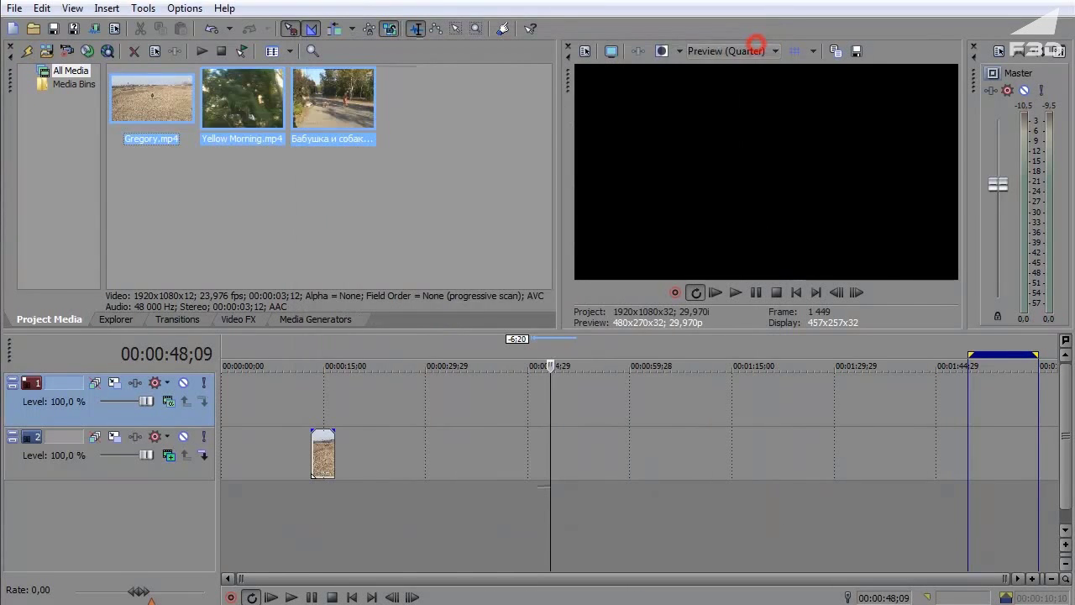
left_click(44, 51)
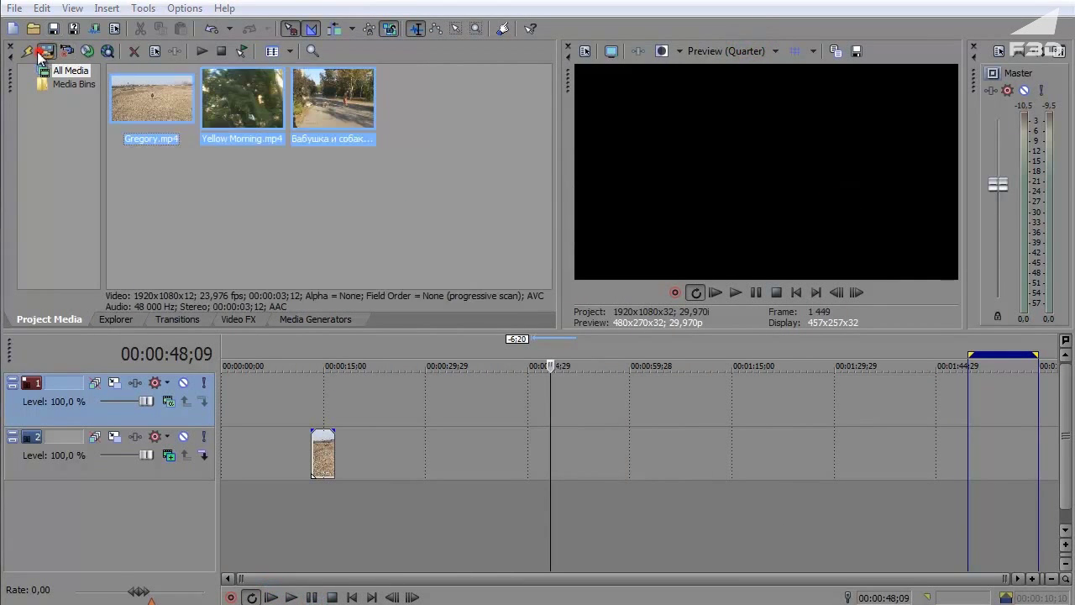
left_click(361, 294)
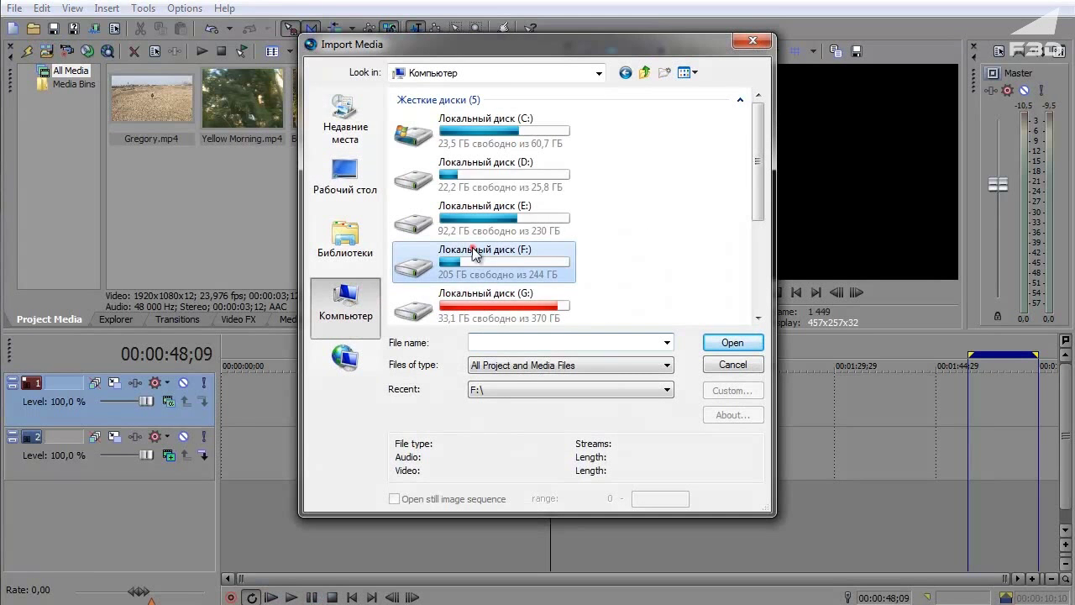
double_click(468, 252)
left_click(626, 73)
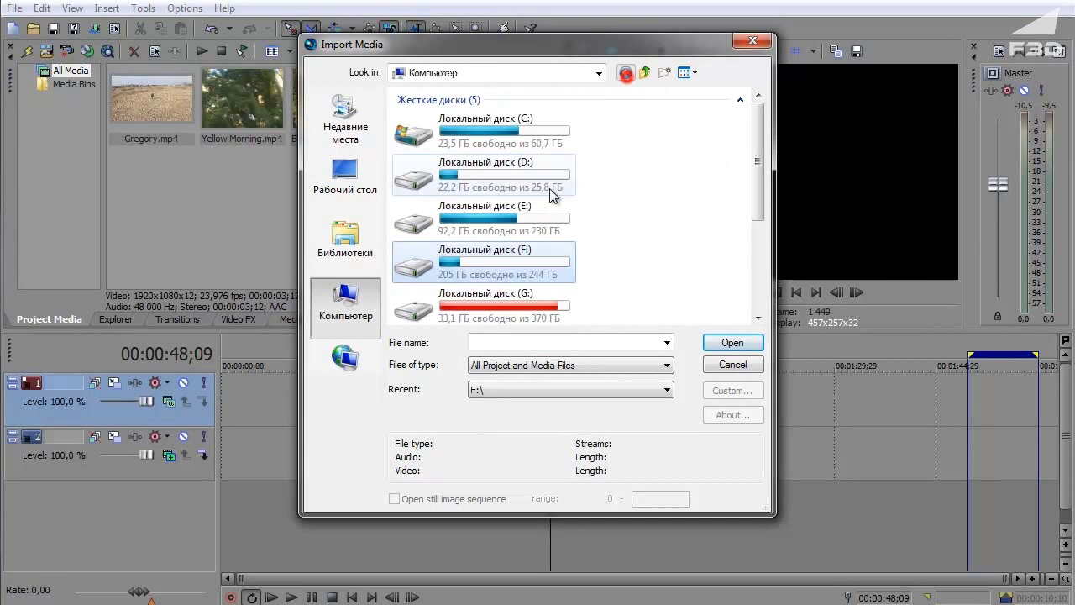
double_click(488, 210)
left_click(480, 163)
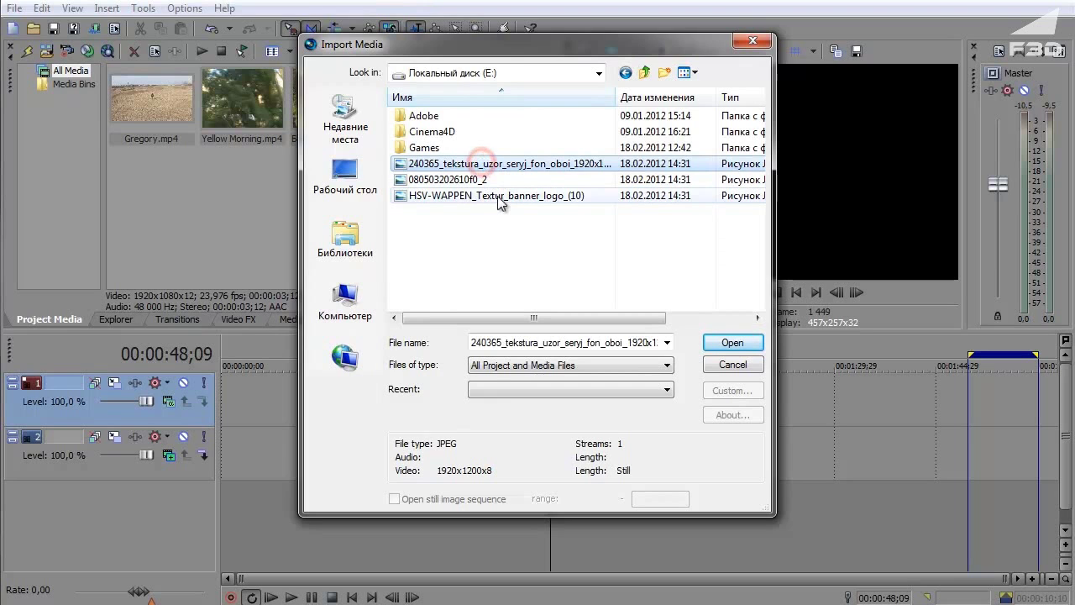
left_click(494, 196, "shift")
left_click(733, 343)
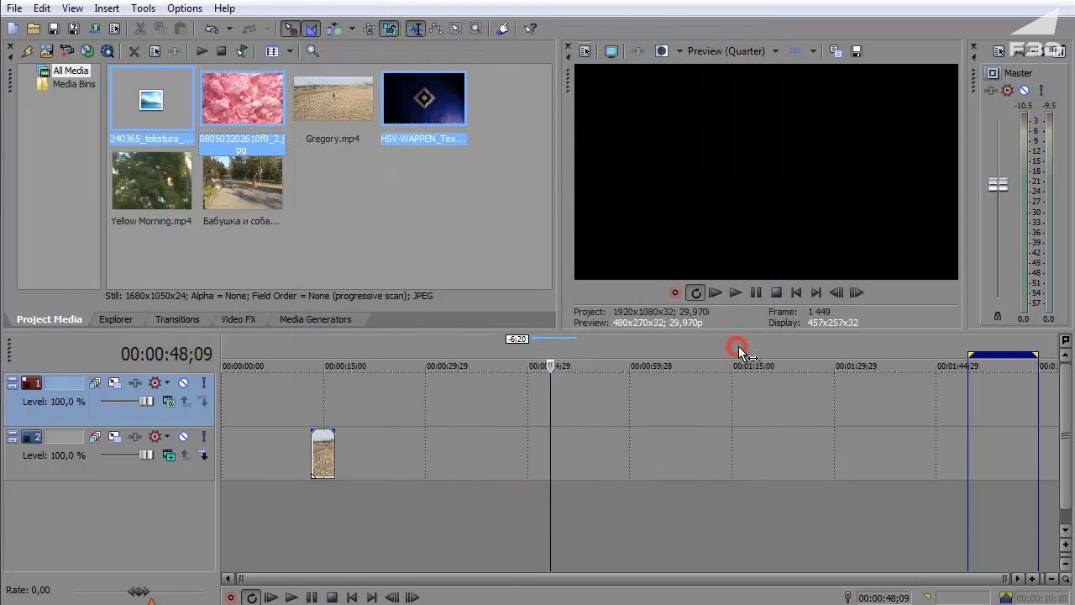
left_click(333, 210)
left_click(261, 91)
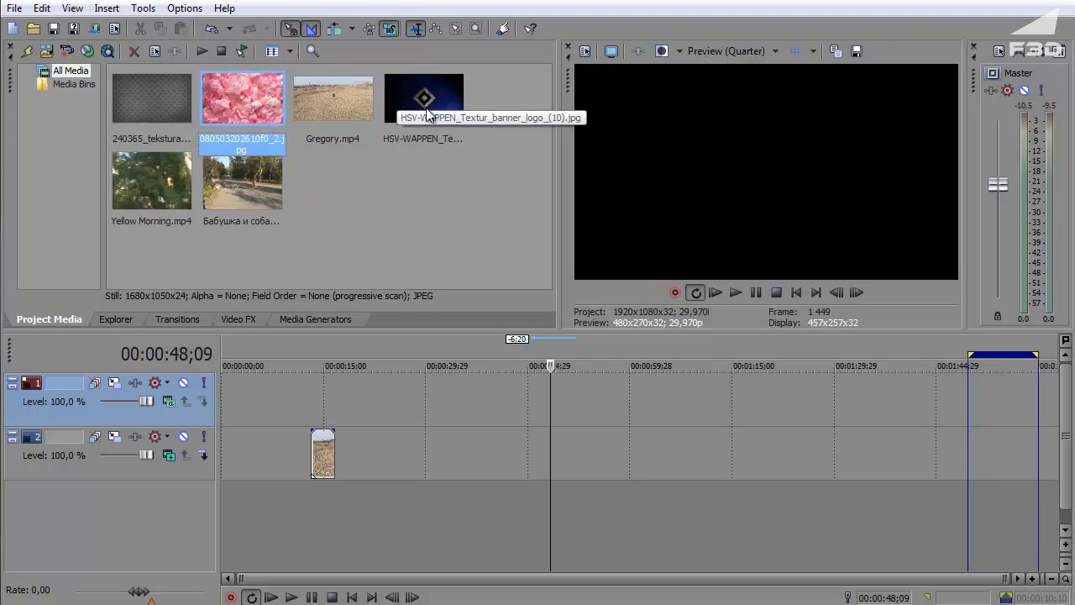
left_click(319, 466)
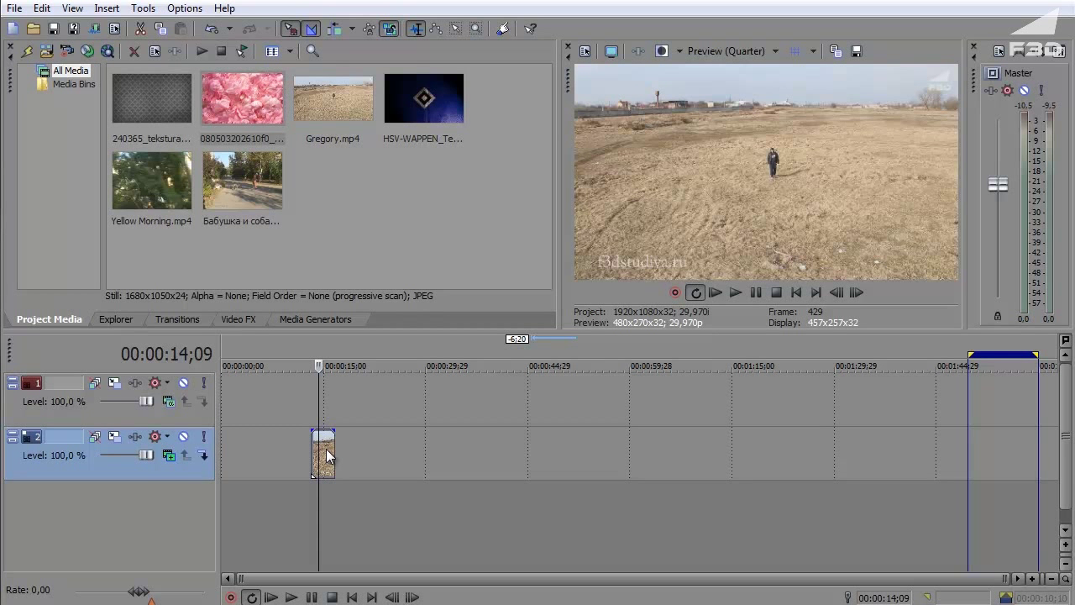
left_click_drag(217, 116, 187, 98)
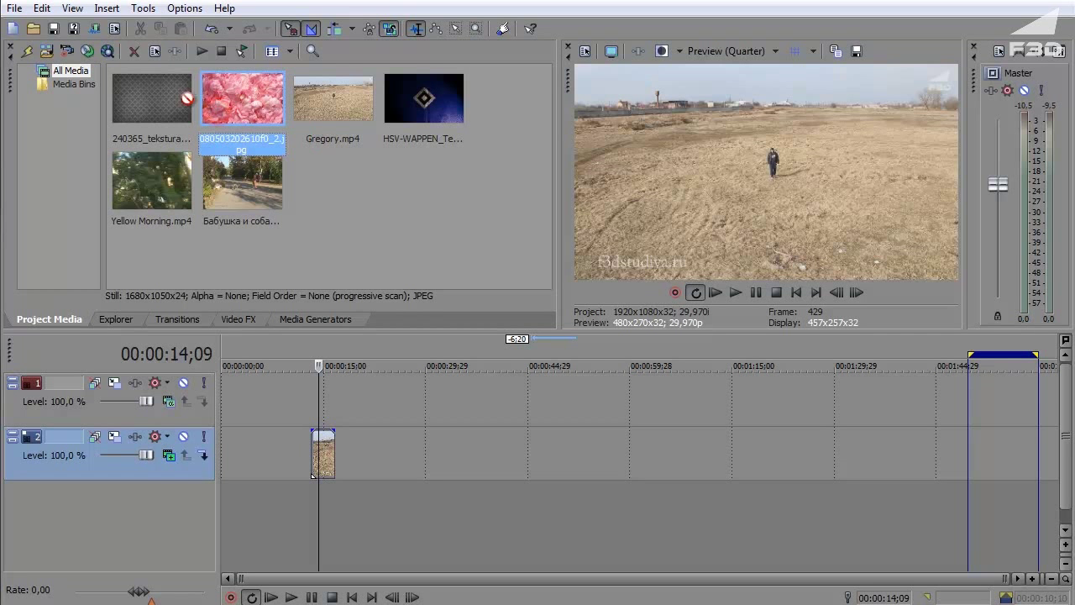
left_click_drag(217, 398, 251, 397)
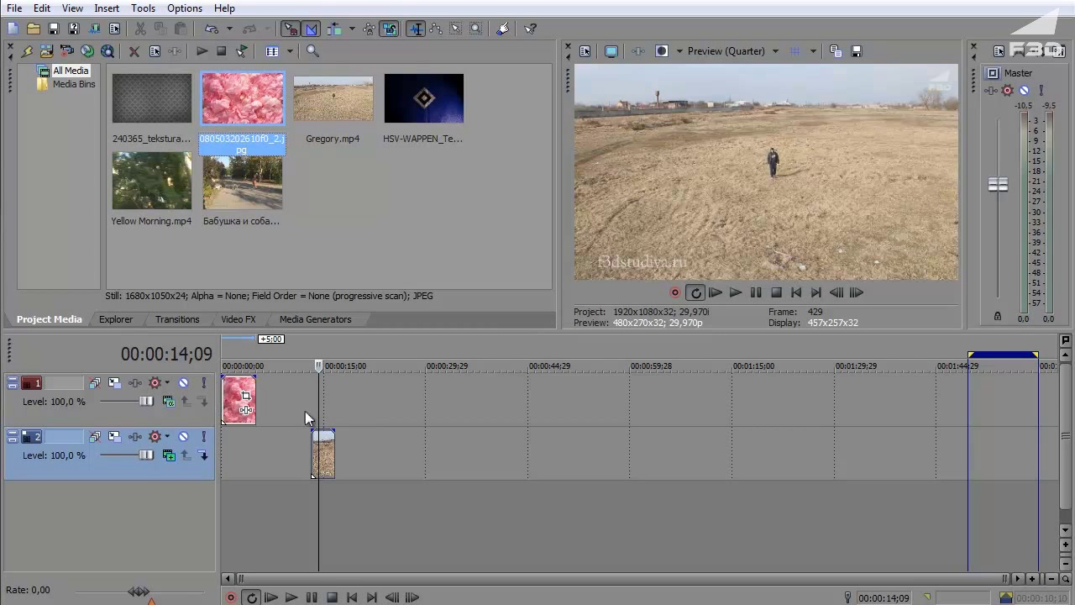
Add a new top video track with the blue HSV-WAPPEN emblem at its start, then preview
right_click(137, 507)
left_click(229, 551)
mouse_move(426, 86)
left_mouse_down()
mouse_move(315, 468)
mouse_move(250, 413)
left_mouse_up()
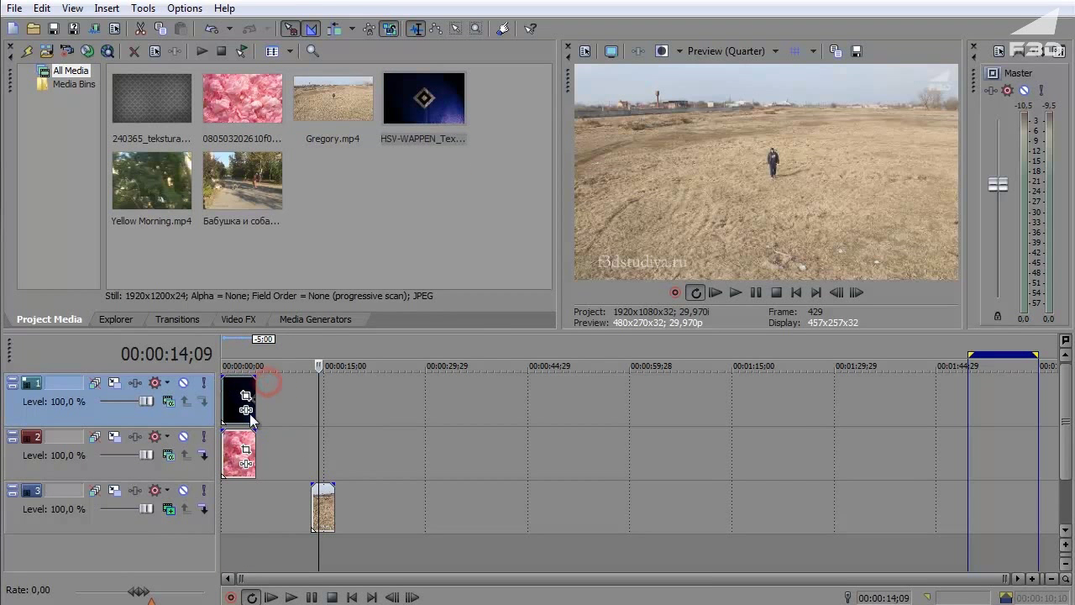
key("Home")
key("space")
key("space")
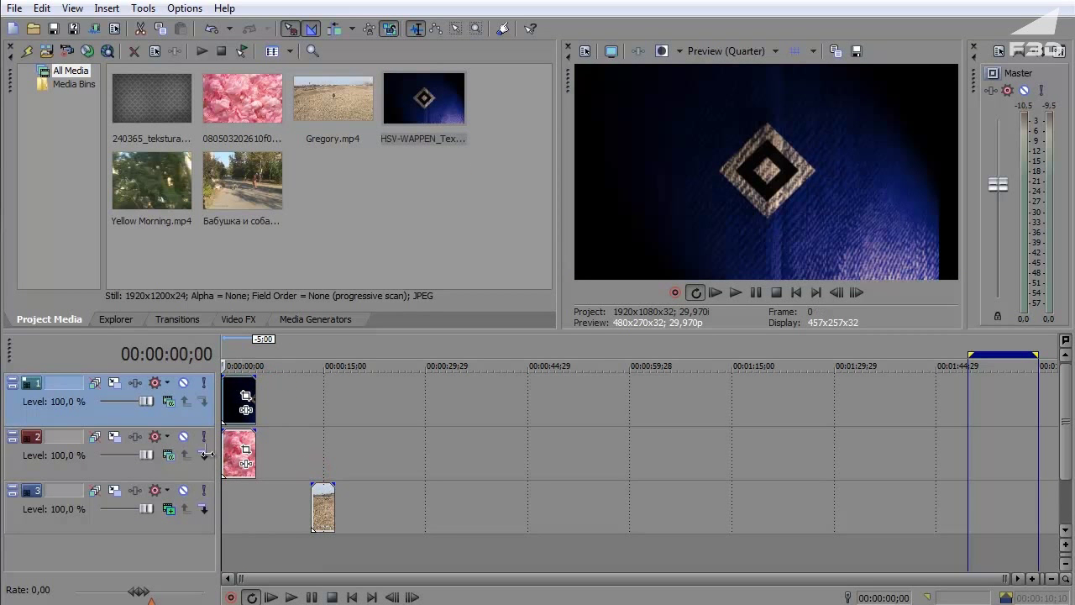
left_click(383, 472)
Put the grey texture image at the start of another new top video track
left_click_drag(148, 150, 280, 415)
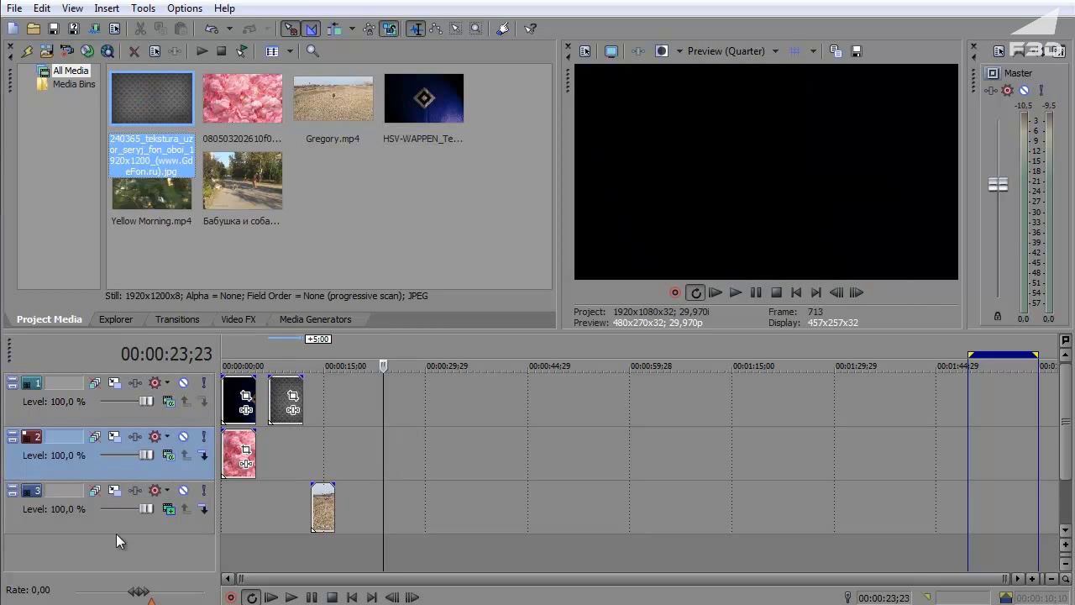
right_click(124, 565)
left_click(168, 575)
left_click_drag(285, 453, 239, 399)
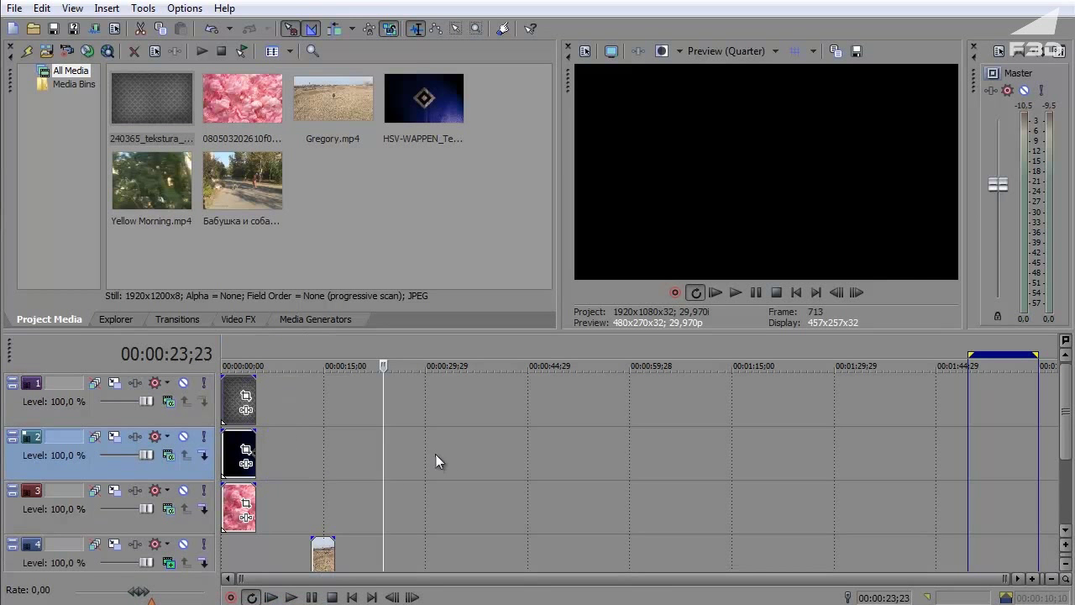
left_click(379, 408)
key("ctrl+Home")
Zoom in on the first seconds and scrub the playhead through the first two seconds
scroll(381, 505, "up", 5)
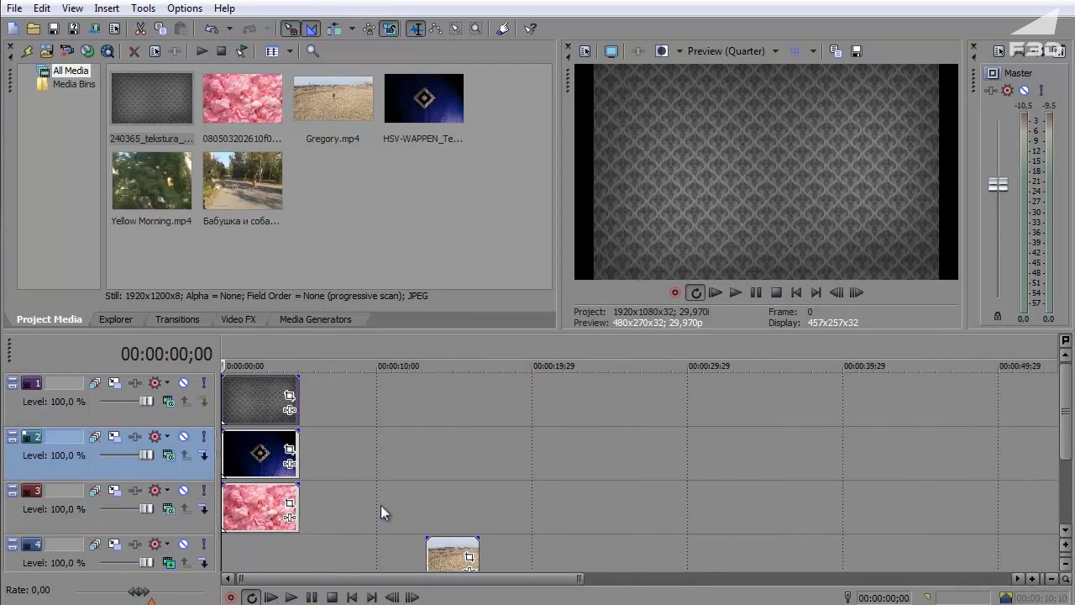
scroll(381, 505, "up", 3)
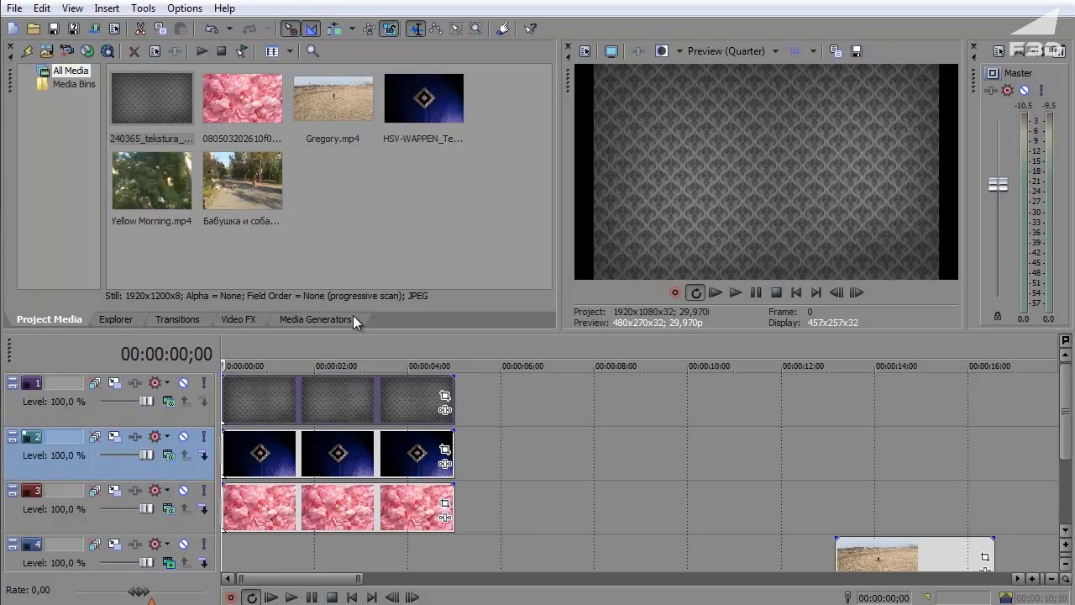
left_click(598, 462)
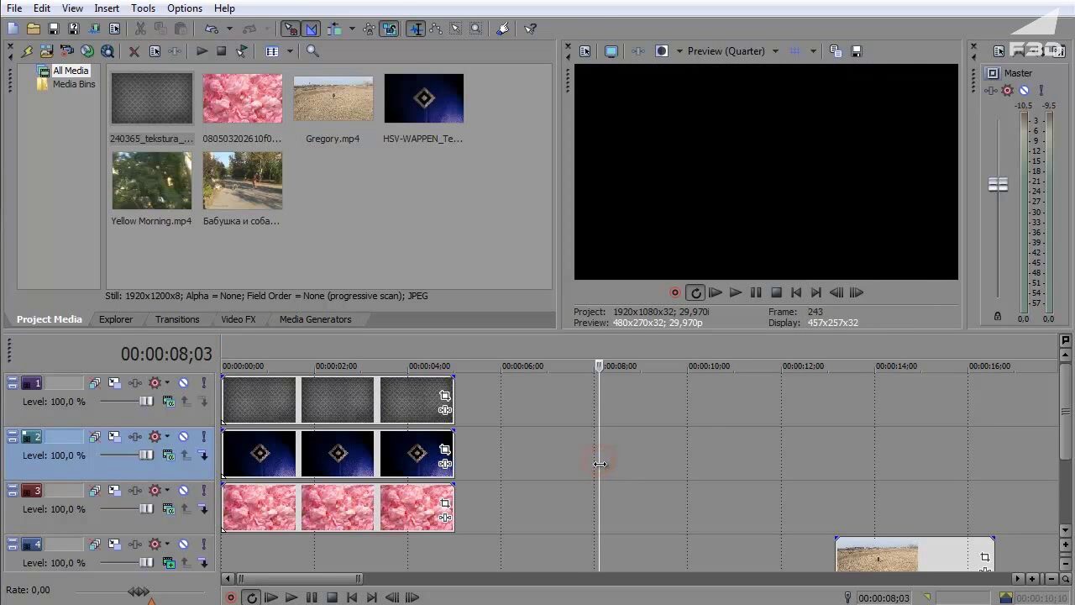
left_click_drag(256, 395, 201, 424)
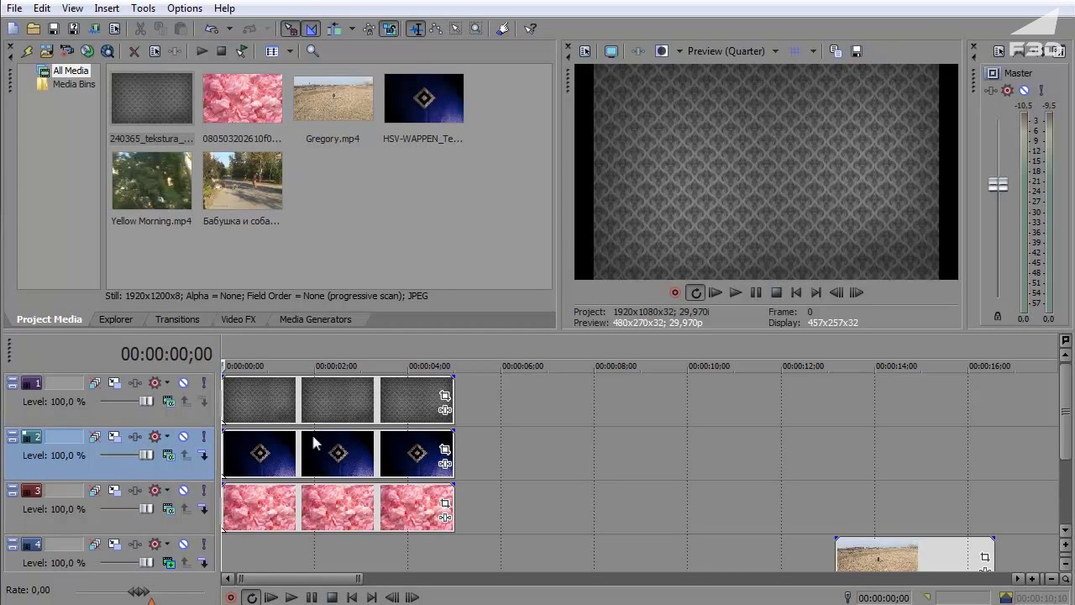
left_click(259, 395)
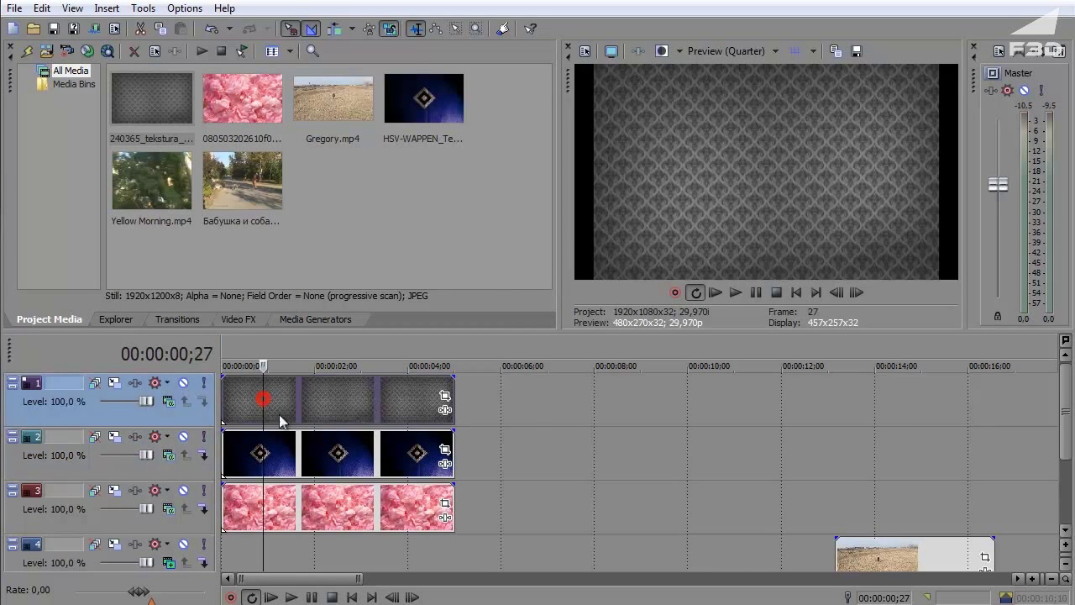
left_click(308, 448)
left_click(338, 395)
Select tracks 1, 2 and 3 in turn around one to two seconds to compare the layers
left_click(347, 508)
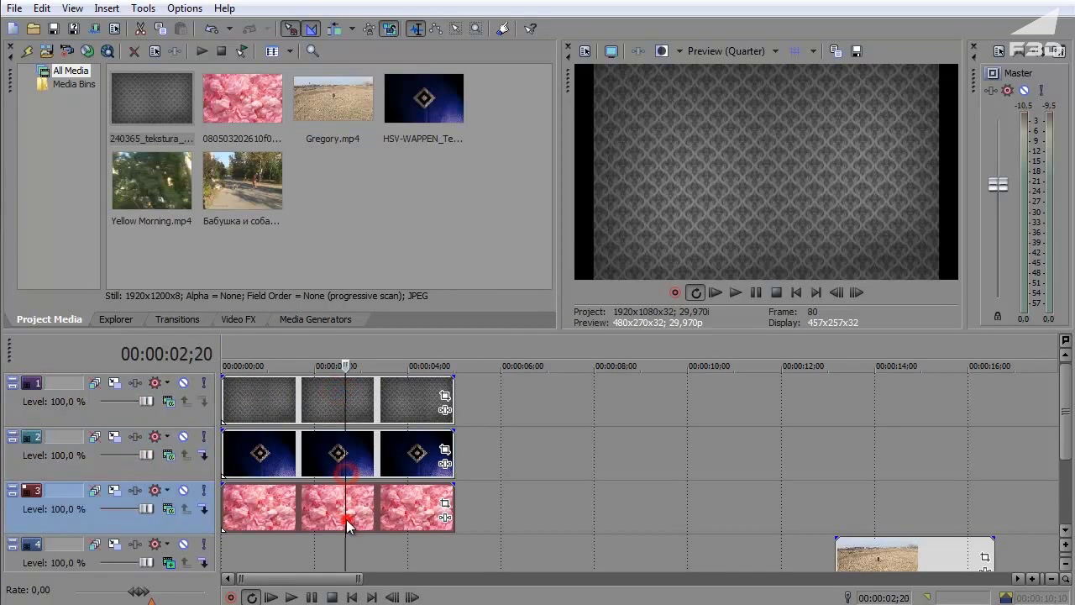
left_click(330, 448)
left_click(318, 409)
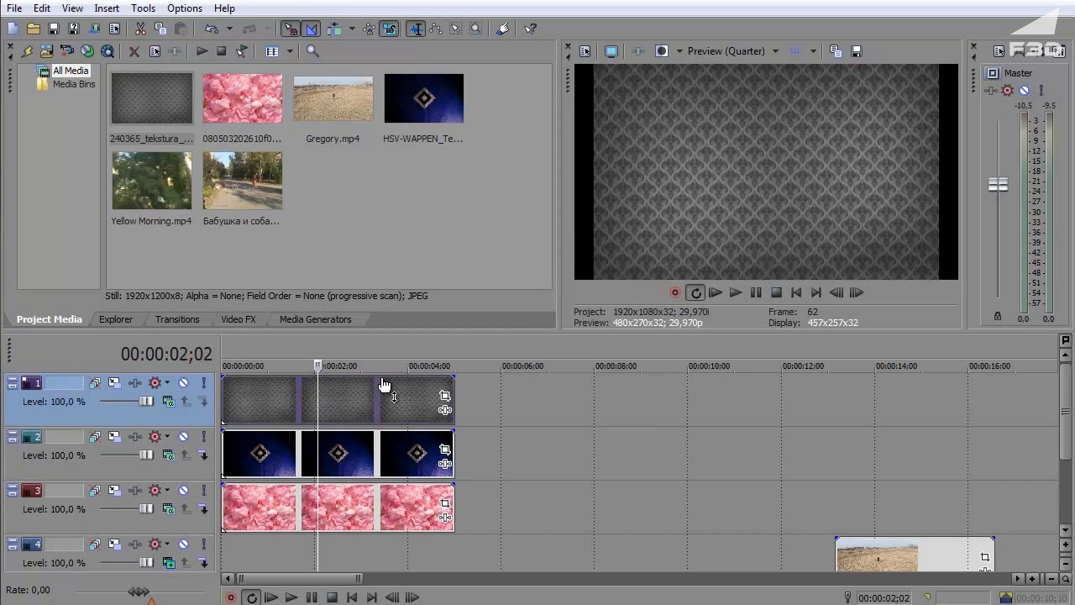
left_click(330, 456)
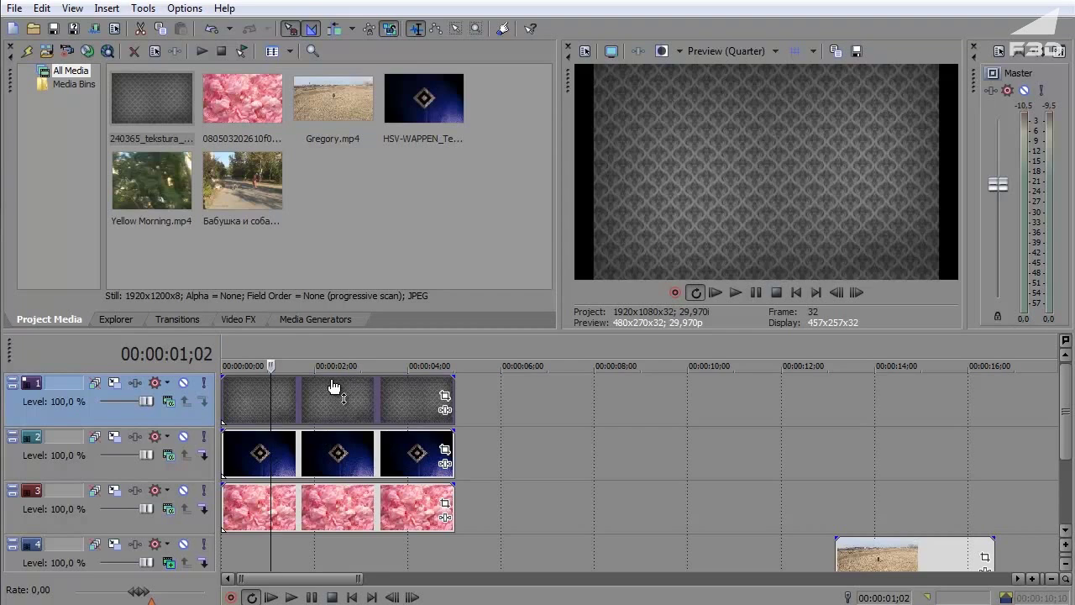
left_click(357, 454)
left_click(361, 504)
left_click(367, 405)
left_click(344, 456)
left_click(362, 500)
left_click(372, 409)
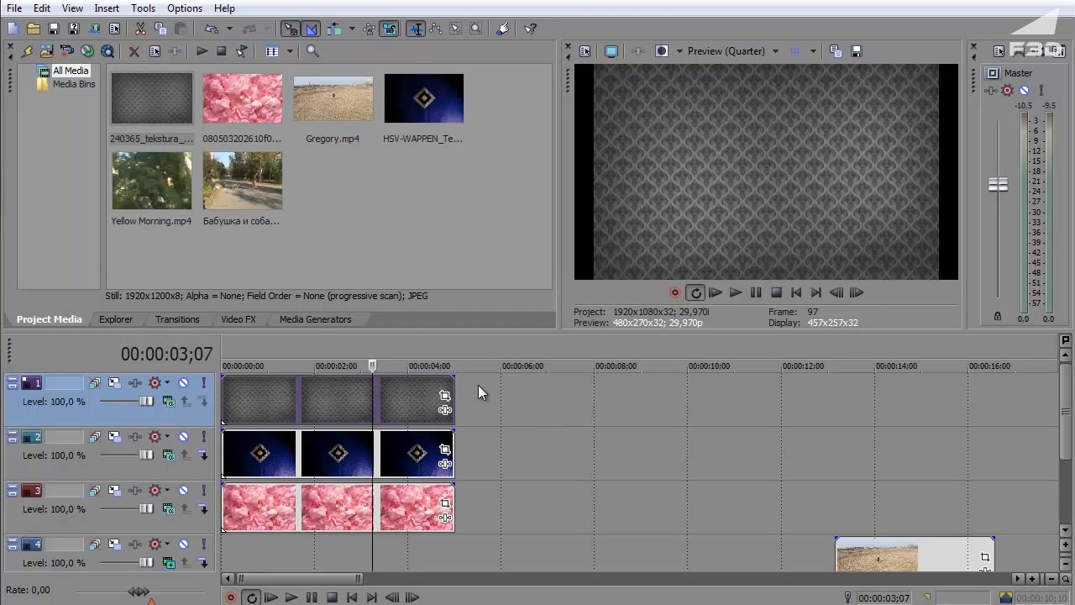
Set both track 1 and track 2 to Multiply (Mask) compositing
left_click(178, 403)
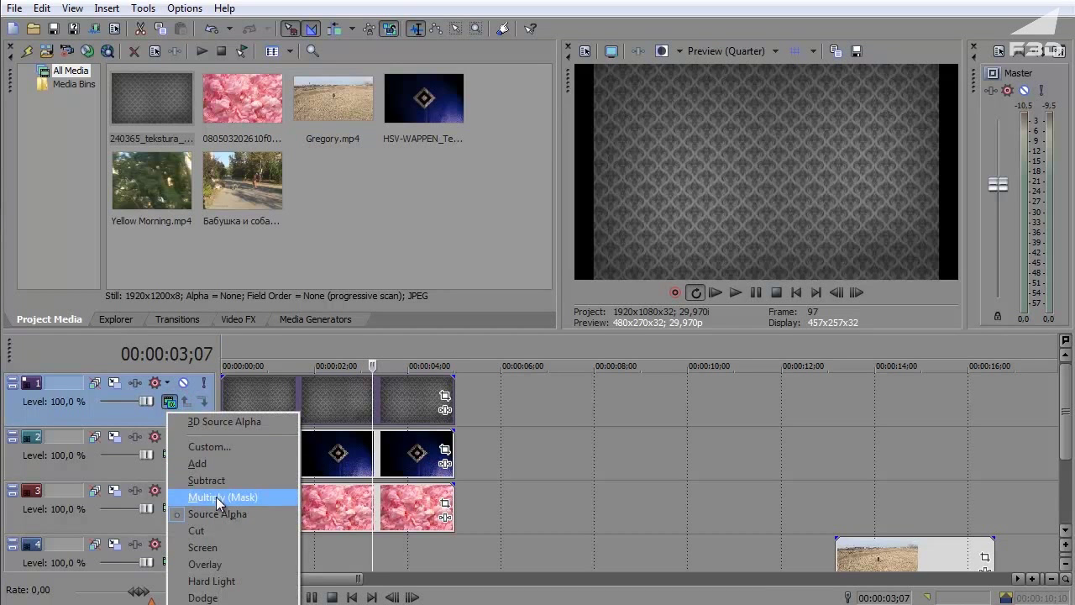
left_click(216, 496)
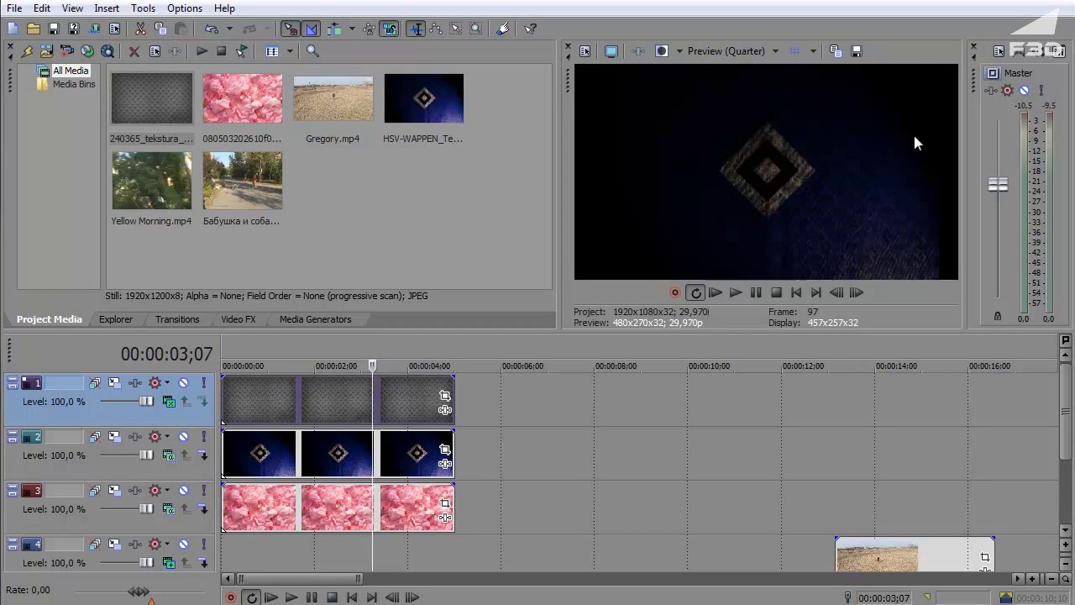
left_click(355, 437)
left_click(348, 509)
left_click(346, 456)
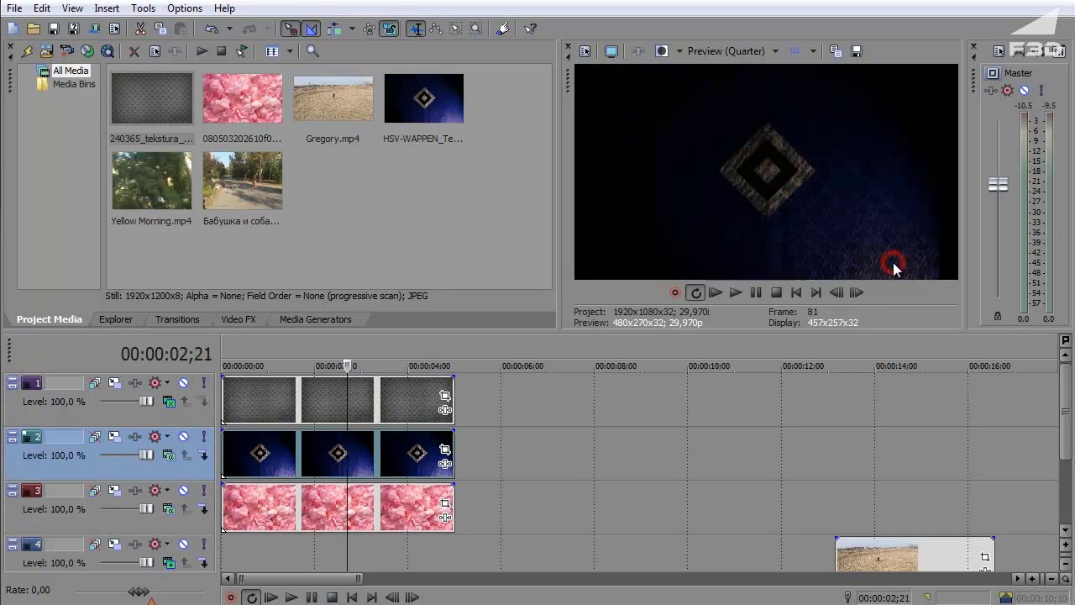
left_click(185, 437)
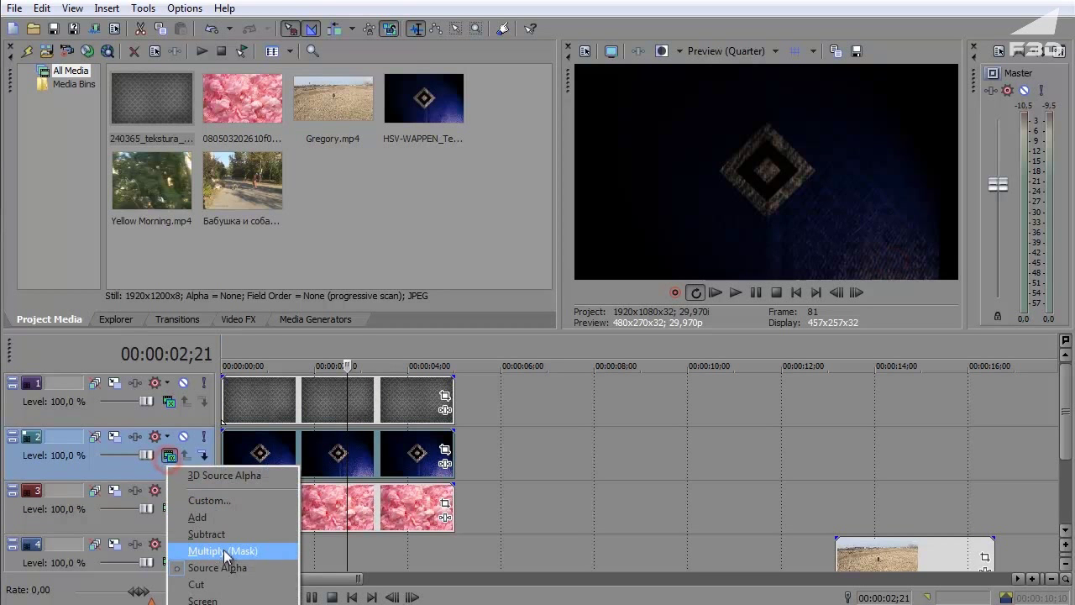
left_click(236, 550)
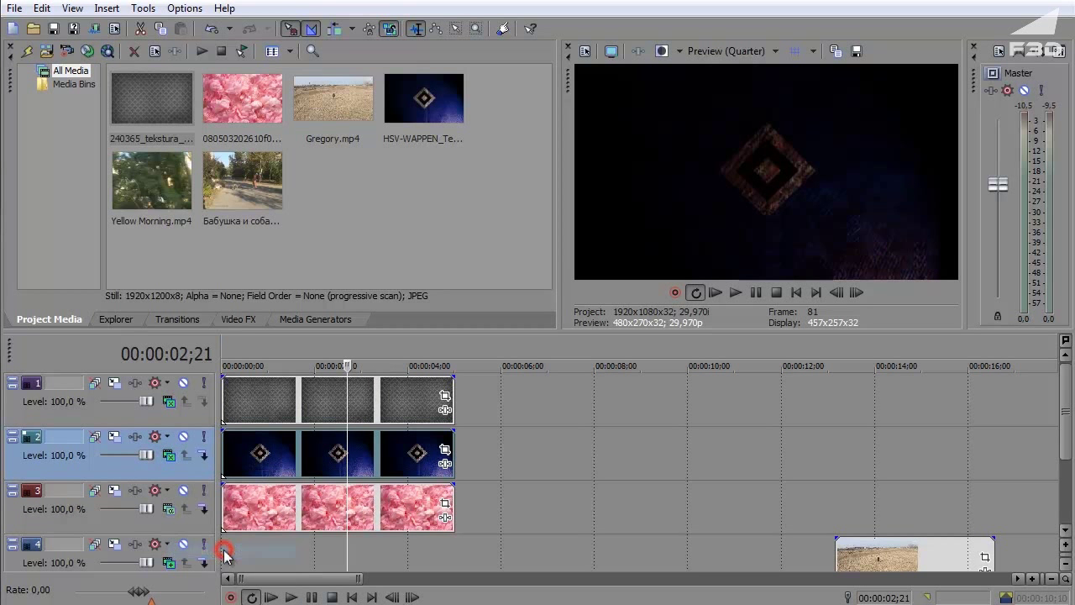
Give tracks 2 and 1 reddish, brighter blend modes while previewing across the clips
left_click(290, 403)
left_click(357, 452)
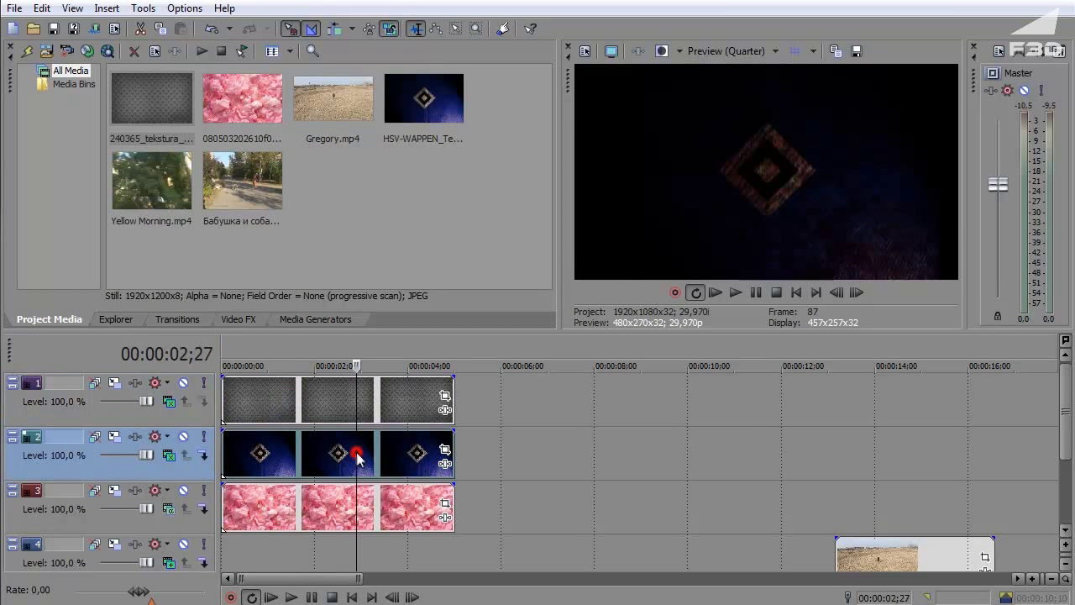
left_click(393, 510)
left_click(164, 437)
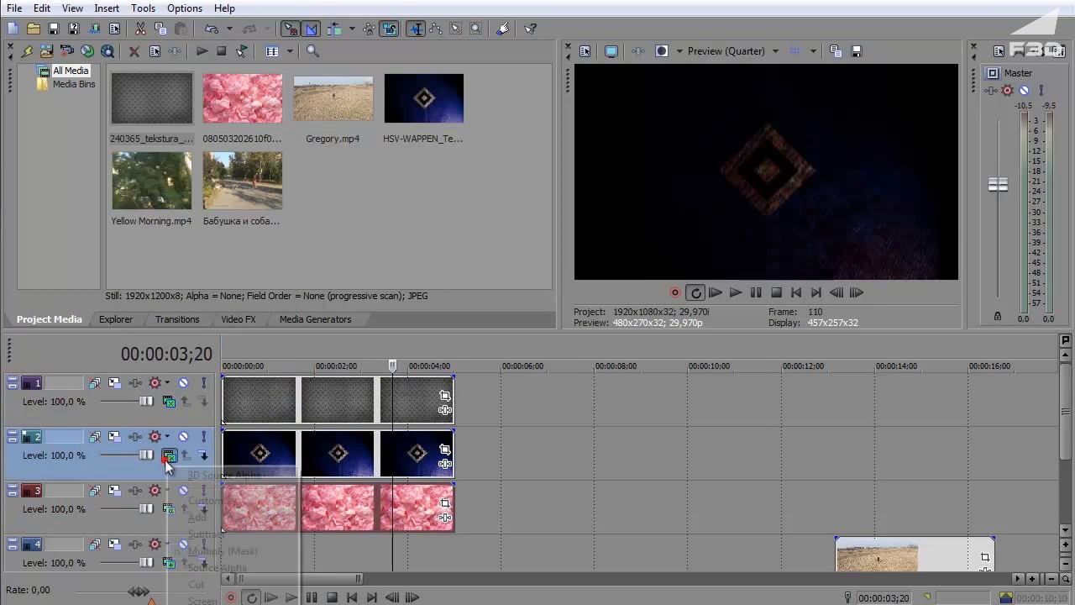
left_click(217, 542)
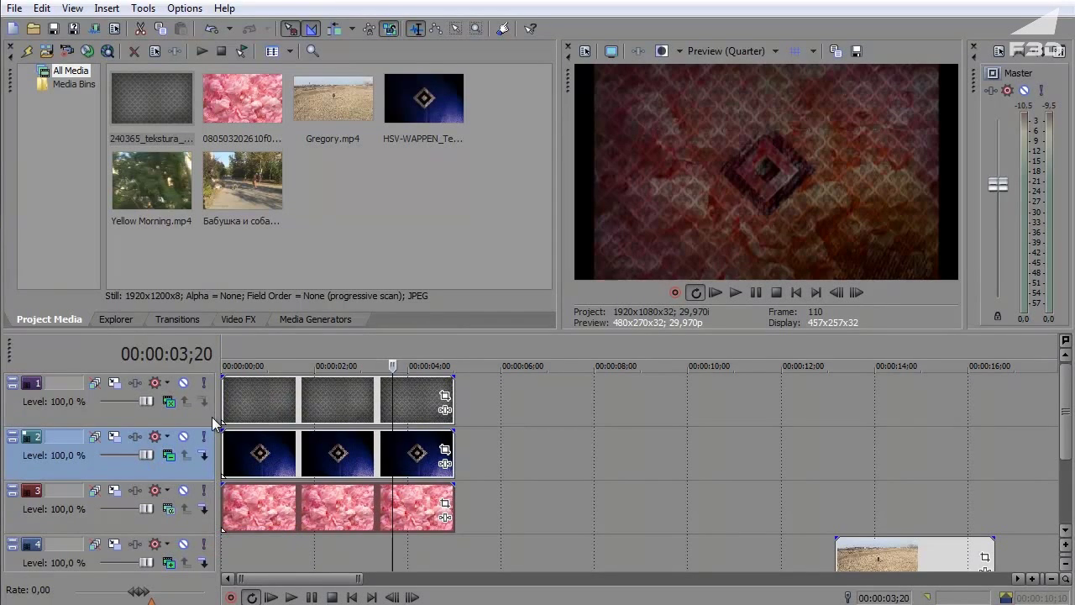
left_click(164, 382)
left_click(228, 463)
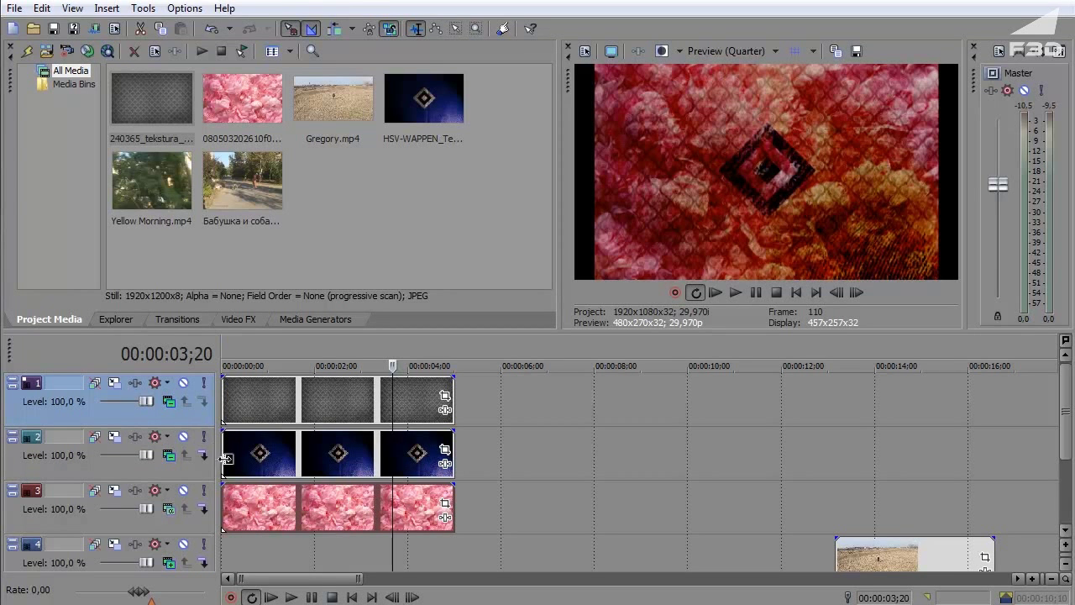
Switch track 1 to a paler blend and cycle track 2 through Screen to a blue-grey texture look
left_click(169, 399)
left_click(217, 465)
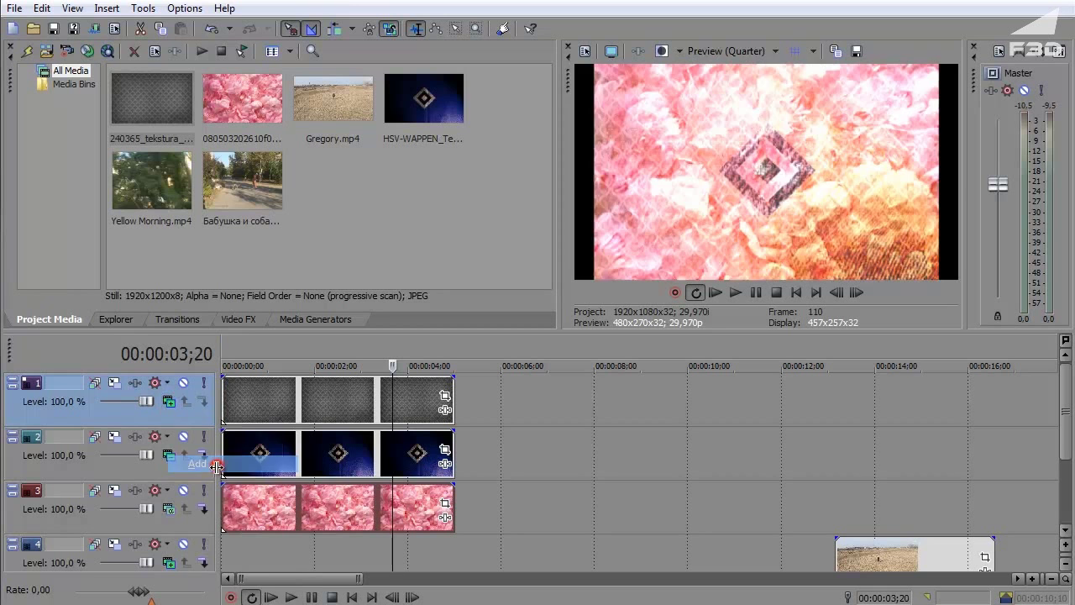
left_click(168, 455)
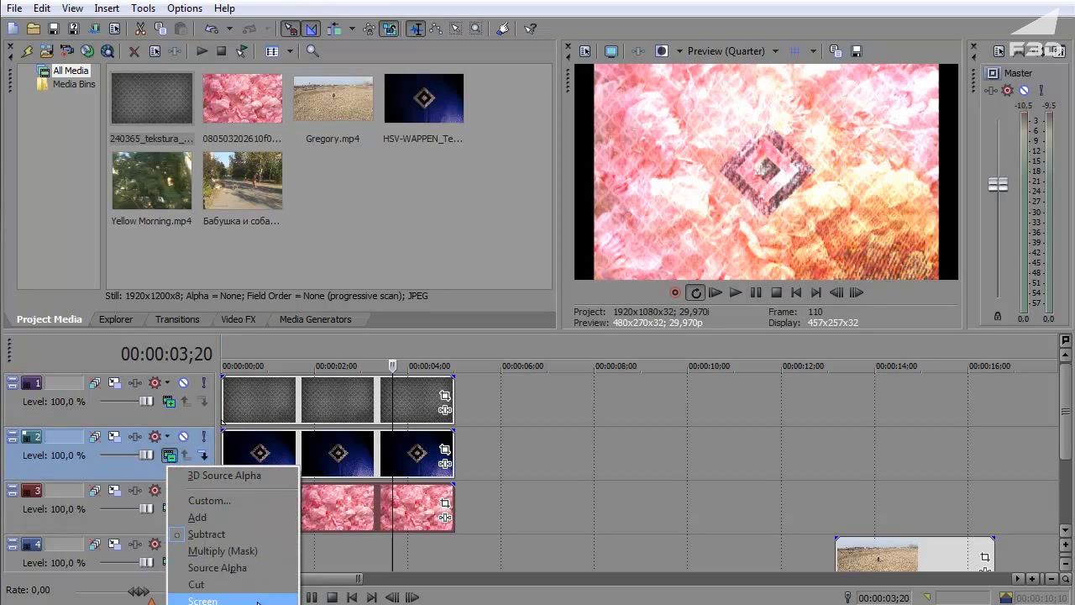
left_click(226, 599)
left_click(169, 456)
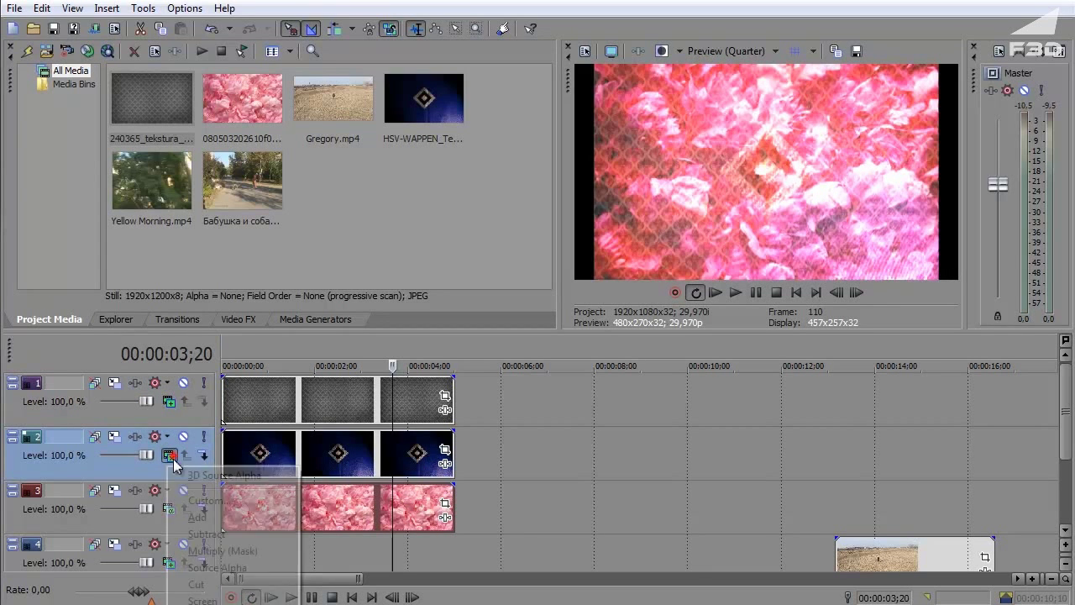
left_click(235, 593)
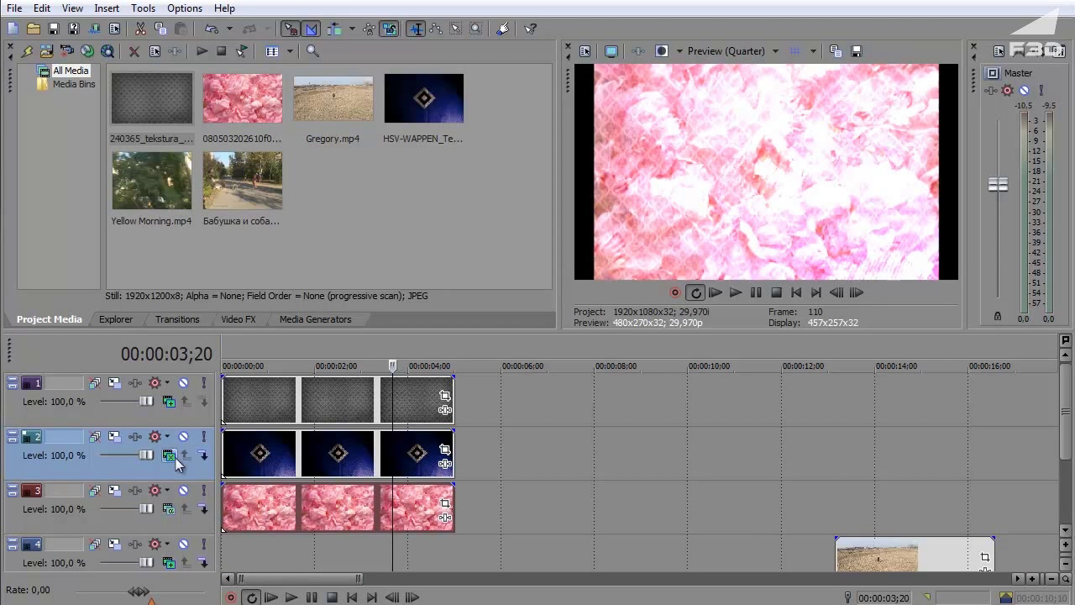
left_click(169, 455)
left_click(243, 596)
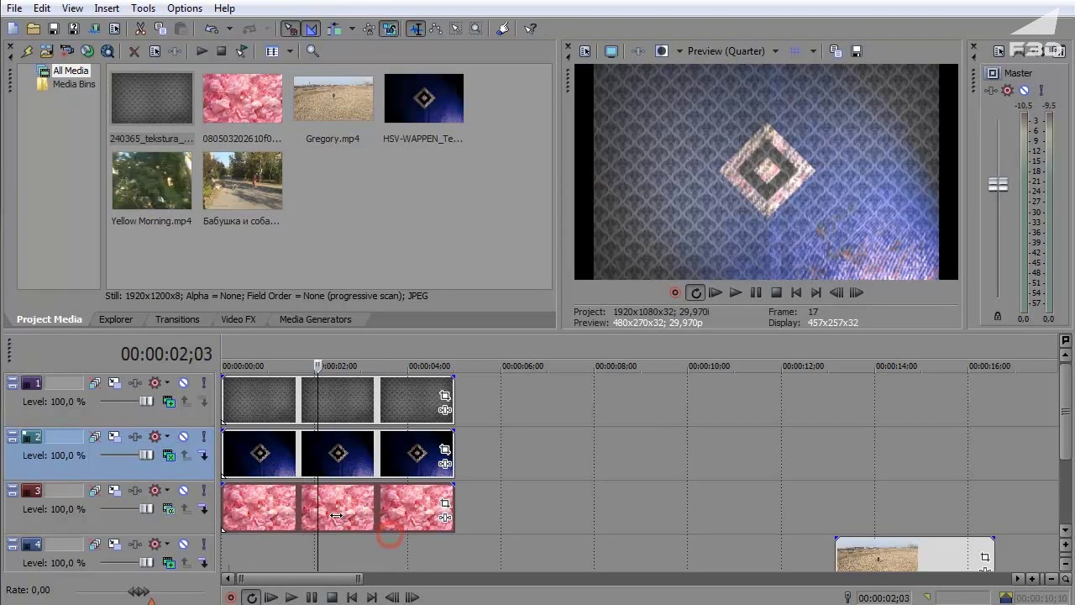
left_click(248, 477)
left_click_drag(248, 476, 335, 513)
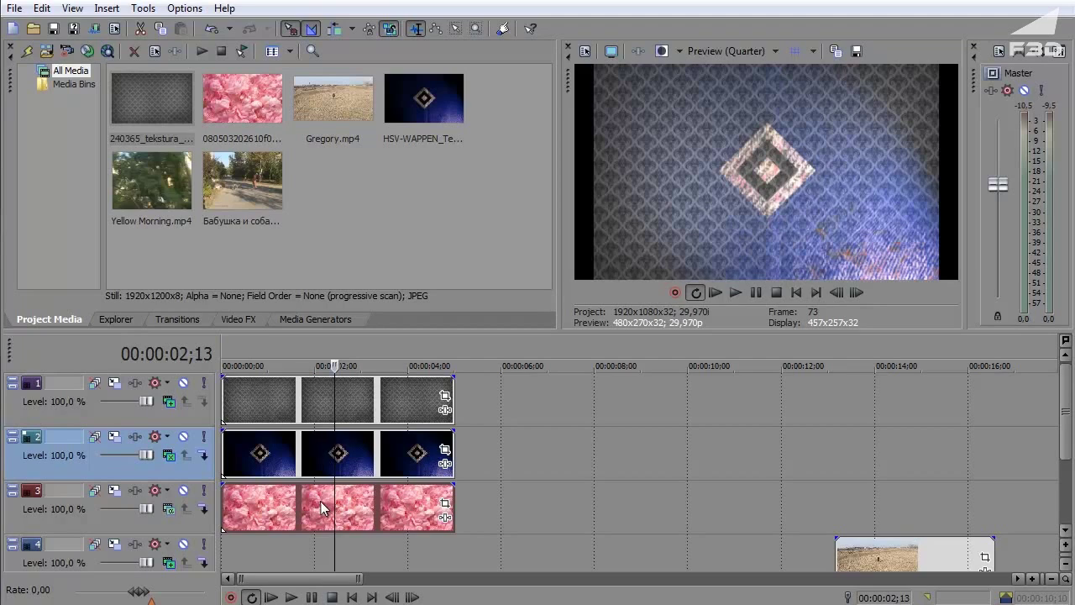
left_click_drag(332, 516, 294, 508)
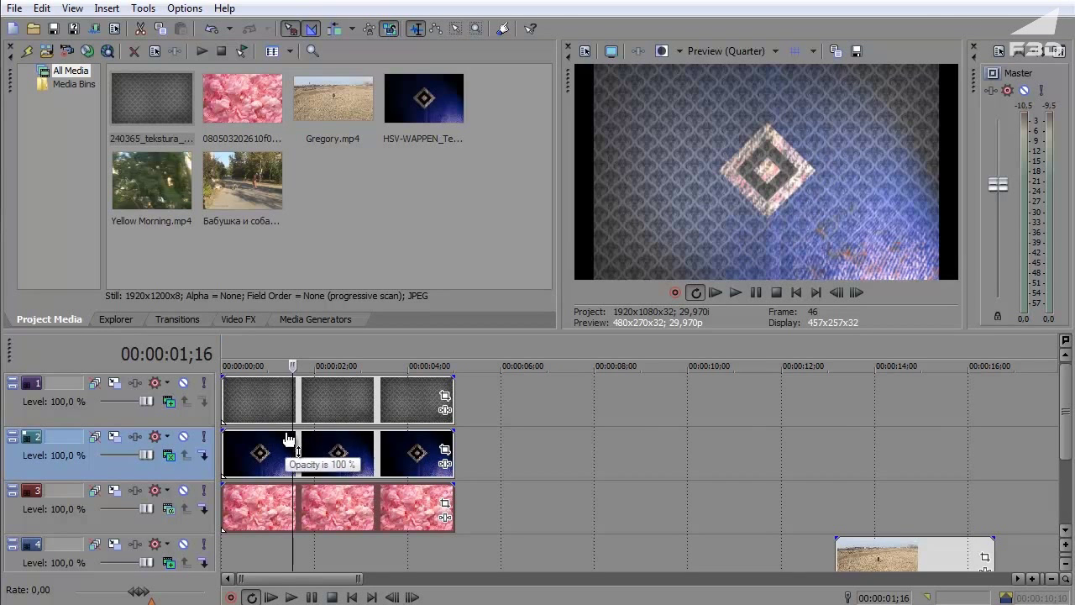
left_click_drag(465, 395, 262, 402)
Try Multiply then Screen on track 1, and switch track 2's blend until the diamond returns
left_click(169, 402)
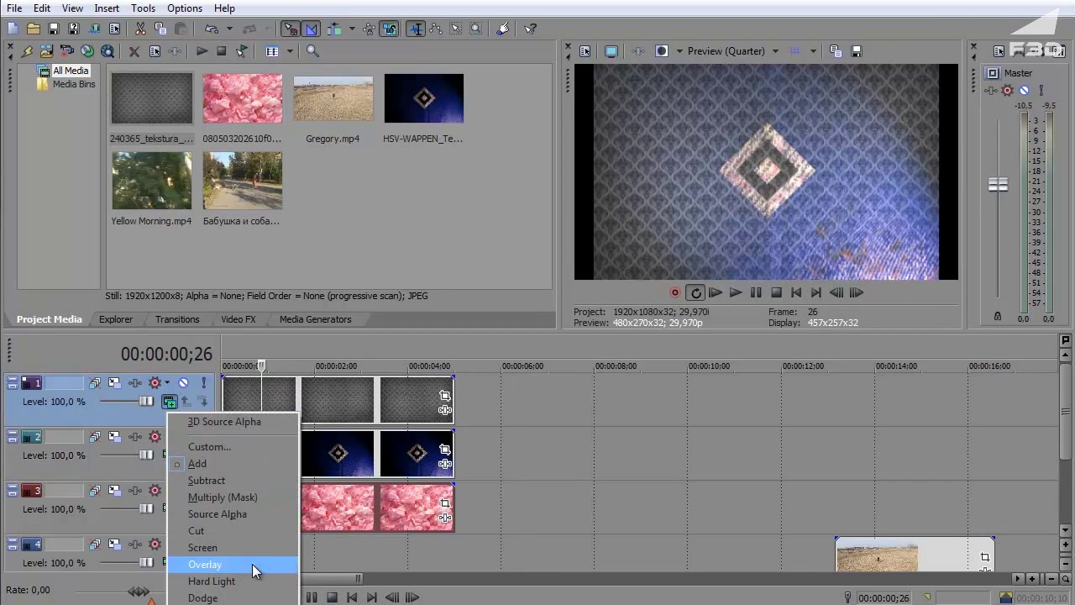
left_click(226, 496)
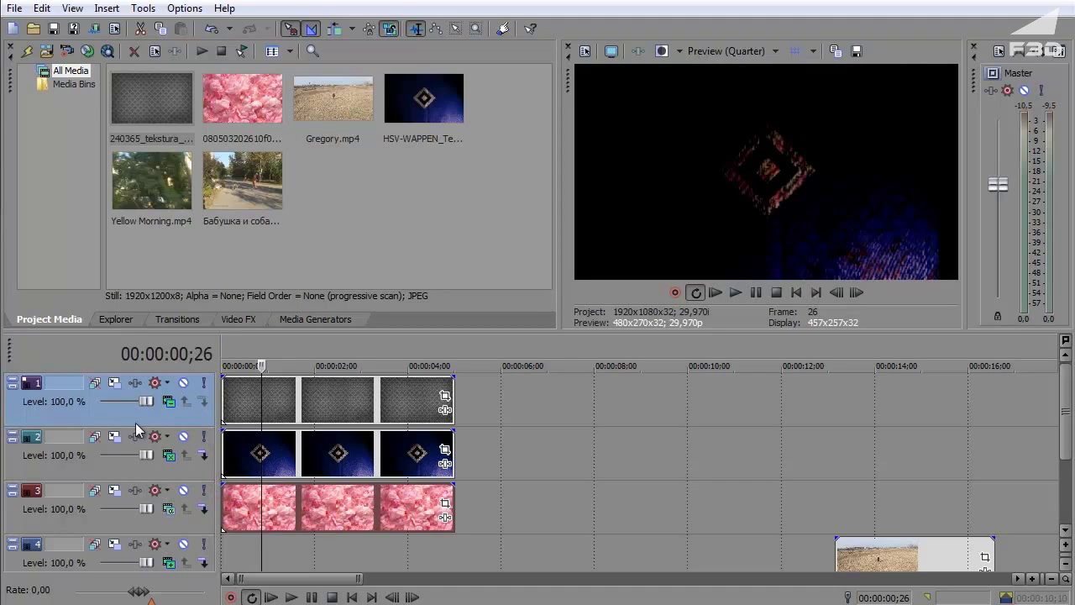
left_click(168, 401)
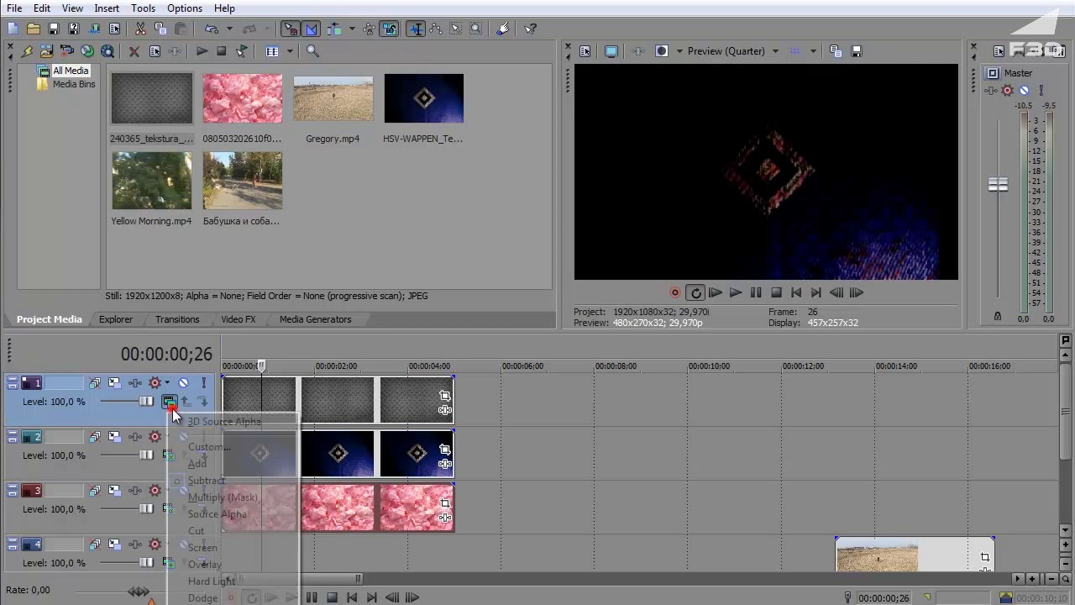
left_click(220, 548)
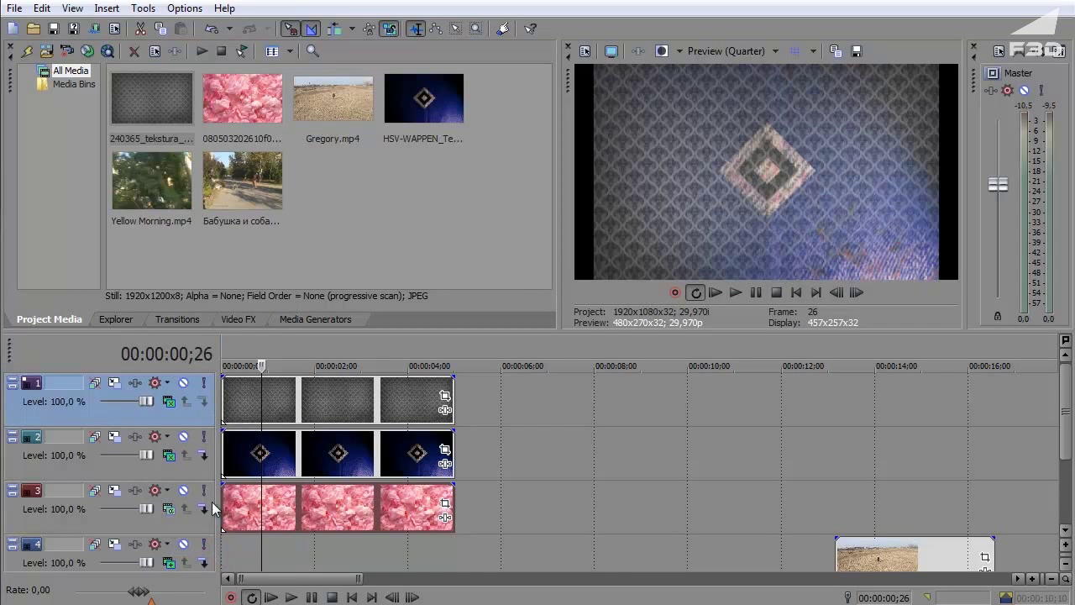
left_click(170, 454)
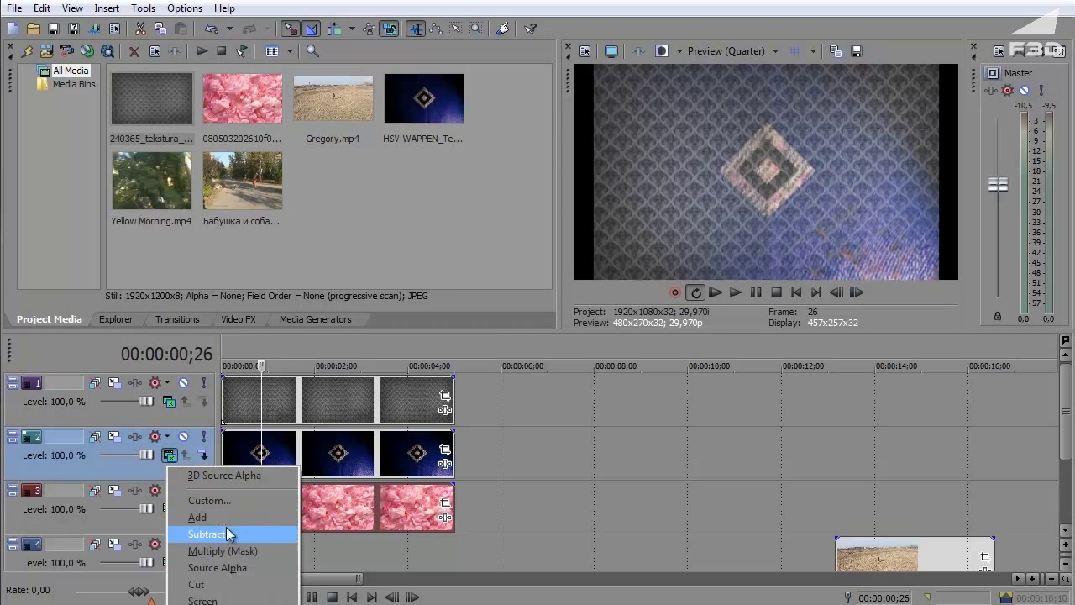
left_click(243, 599)
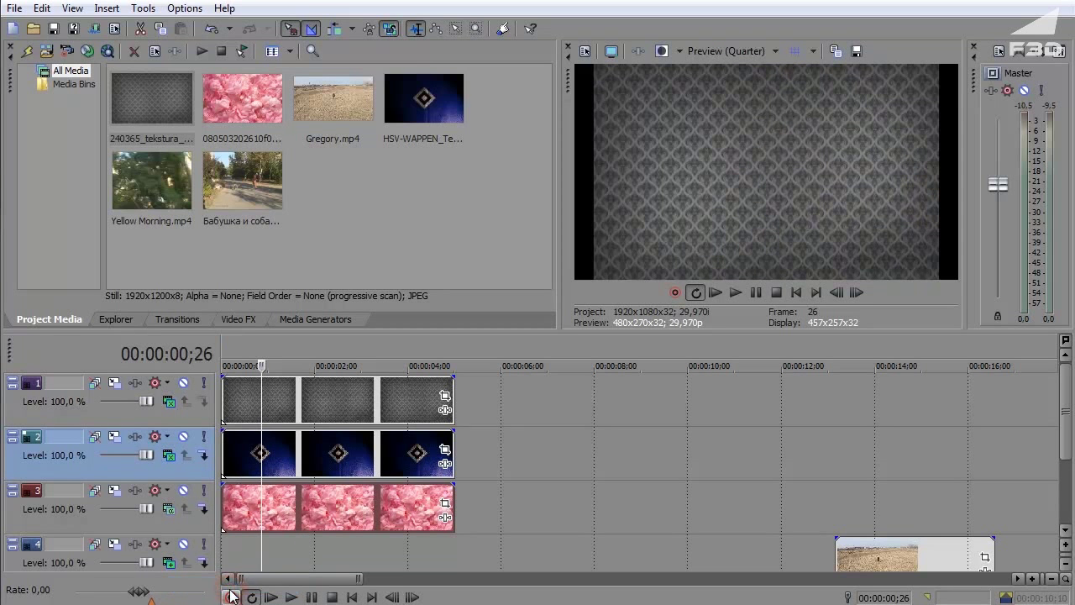
left_click(169, 508)
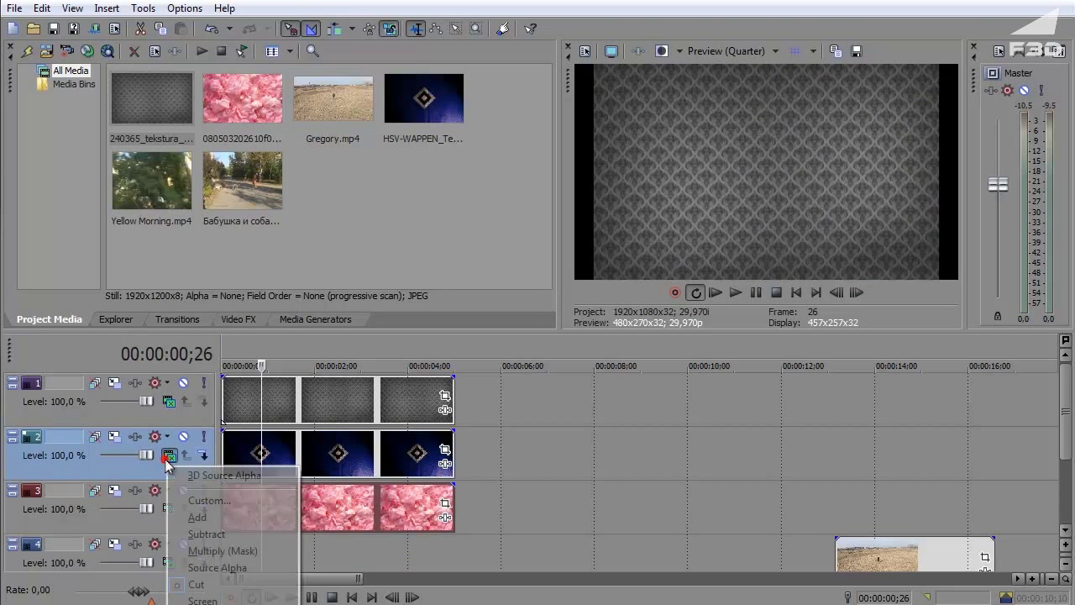
left_click(242, 552)
Set track 1's compositing mode to Subtract
left_click(170, 402)
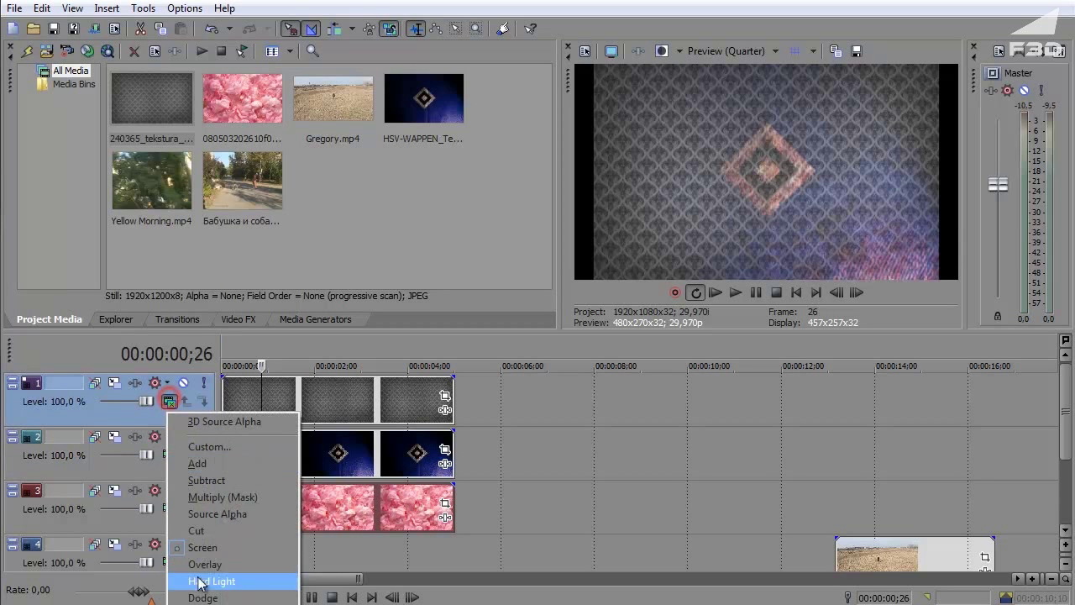
left_click(216, 481)
left_click(170, 401)
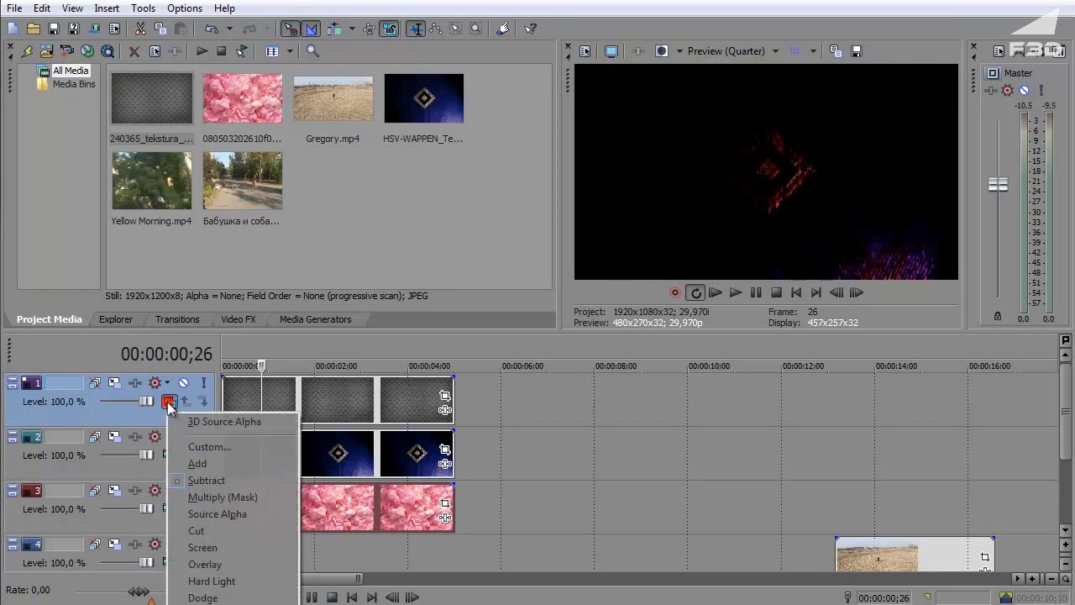
left_click(210, 480)
Try several blend modes on track 3, settling on one showing the reddish diamond
left_click(169, 509)
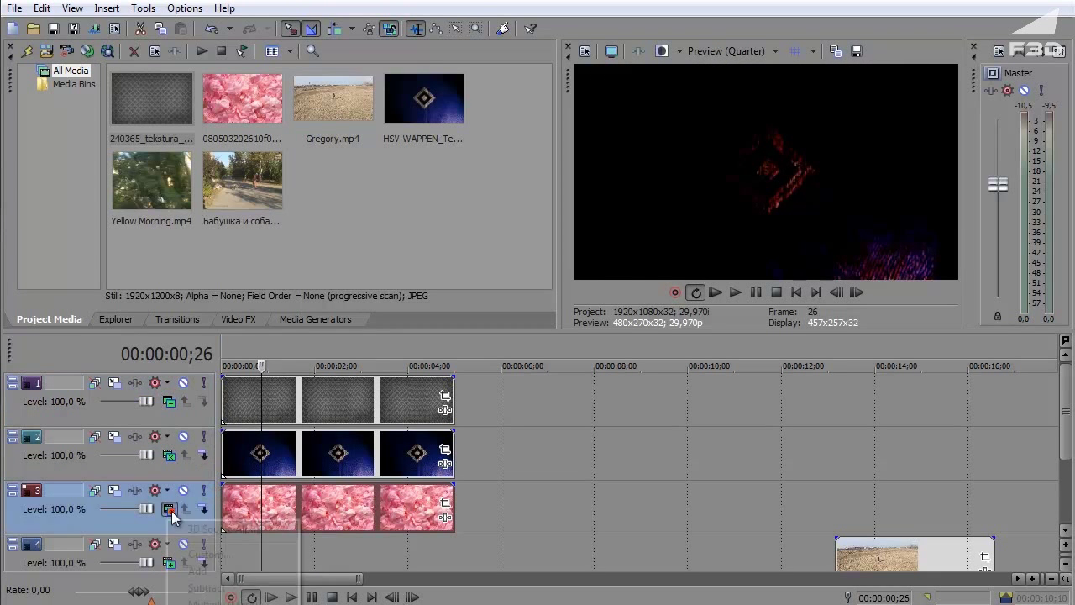
left_click(210, 602)
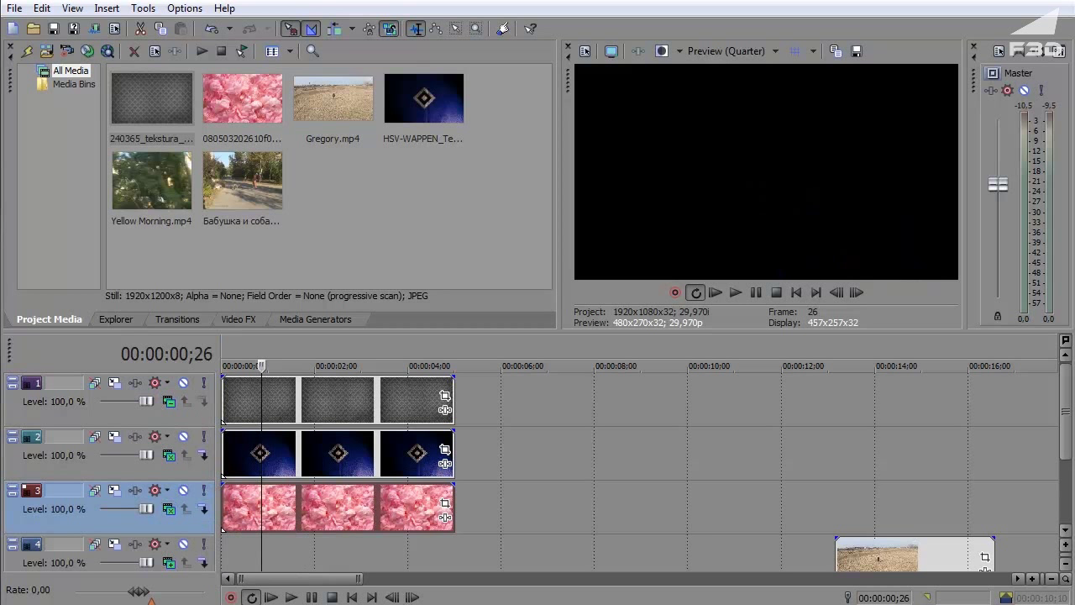
left_click(170, 508)
left_click(210, 602)
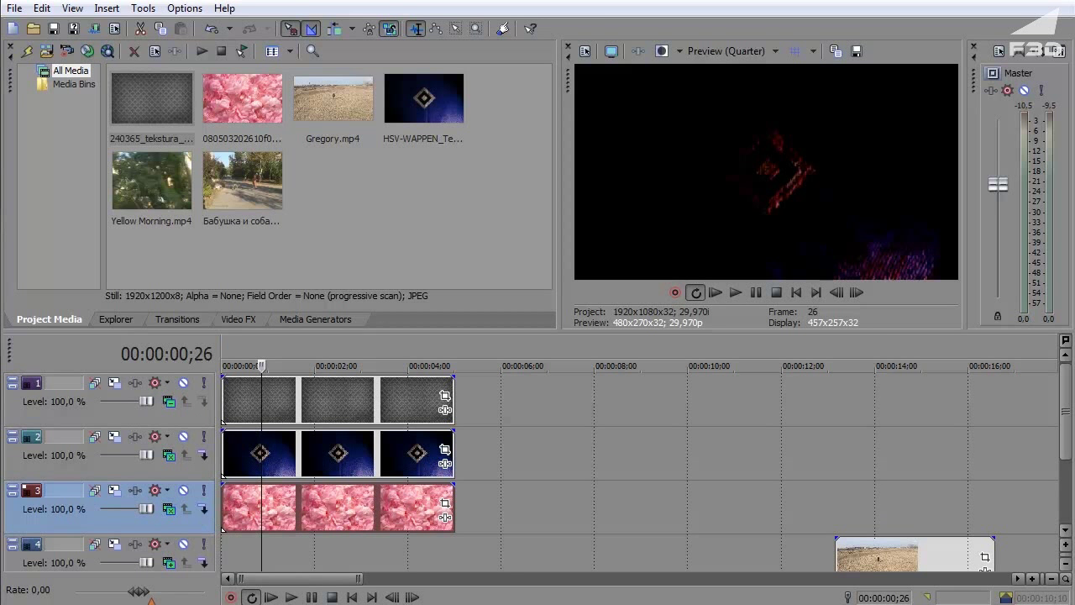
left_click(168, 508)
left_click(244, 591)
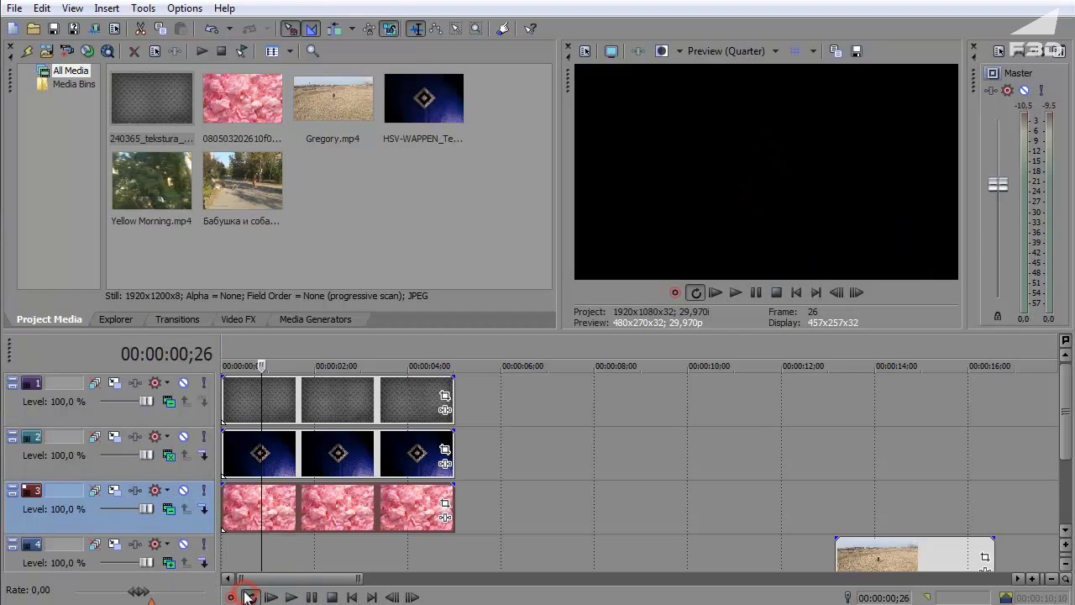
left_click(170, 509)
left_click(204, 570)
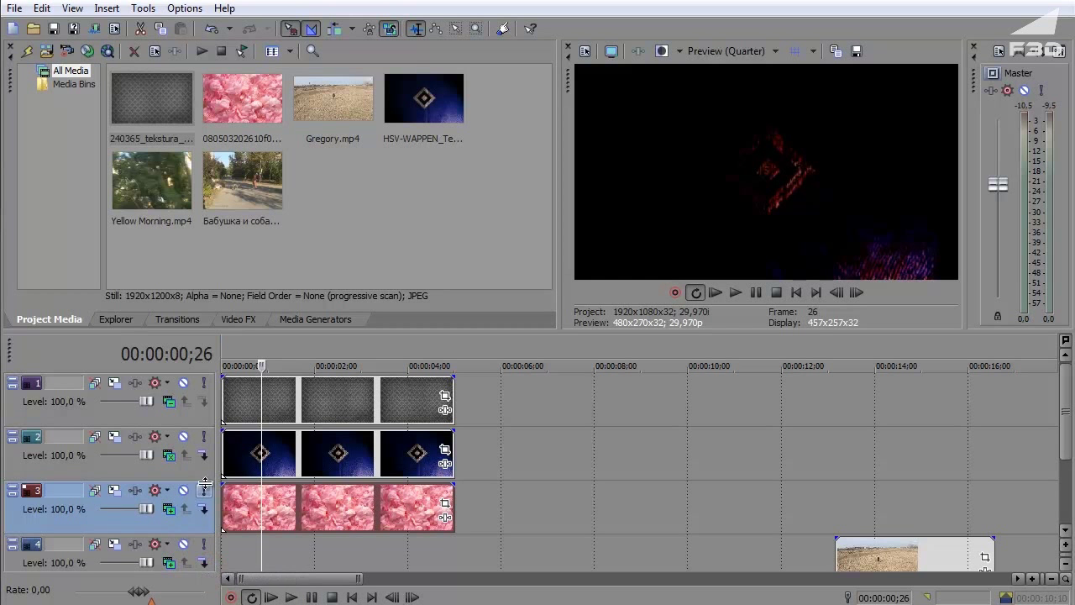
Give track 2 a bright pink-red blend and track 1 a brighter pink blend
left_click(202, 454)
left_click(235, 530)
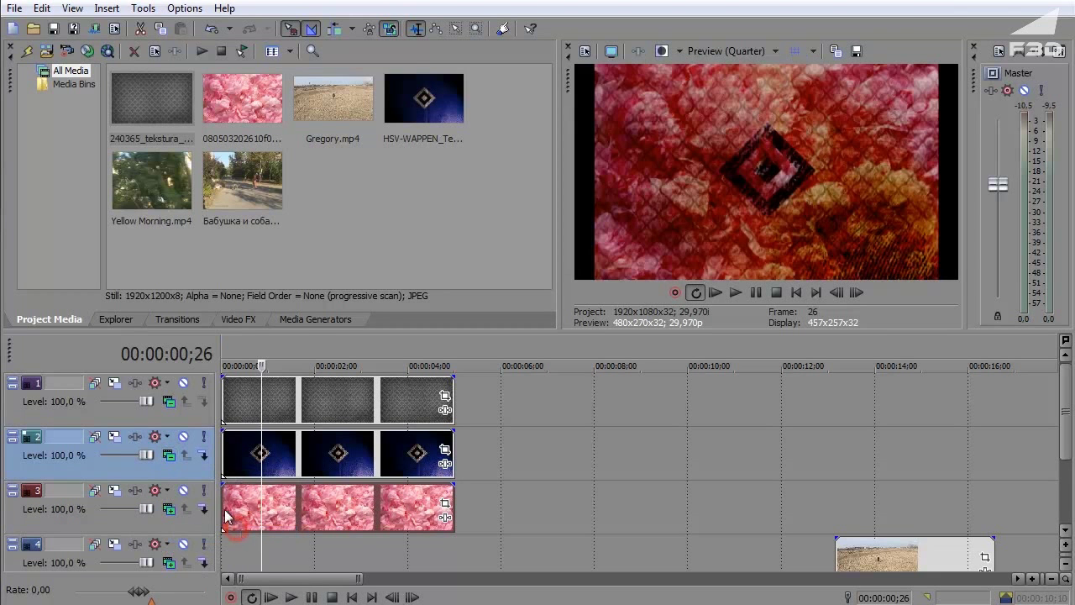
left_click(168, 401)
left_click(252, 463)
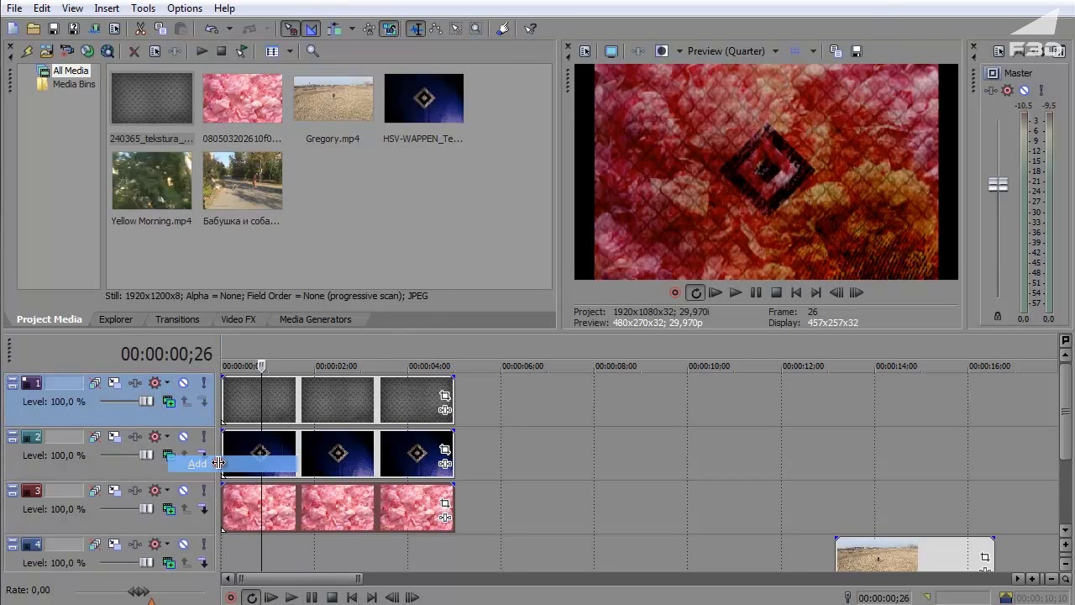
Scrub the preview and park the playhead at 00:00:01;25
left_click(333, 556)
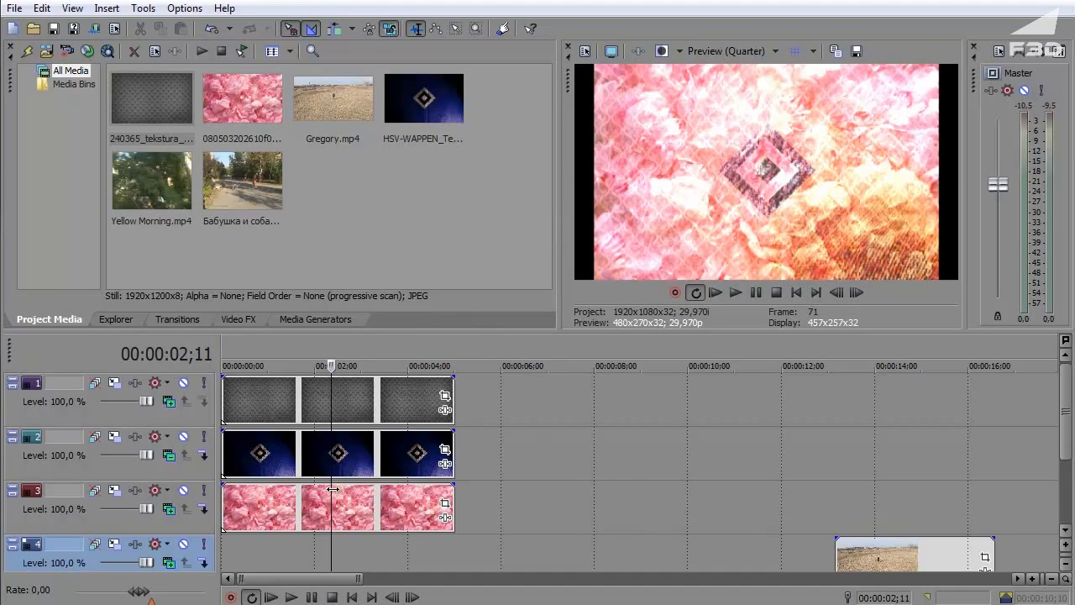
left_click_drag(333, 489, 312, 475)
left_click(308, 395)
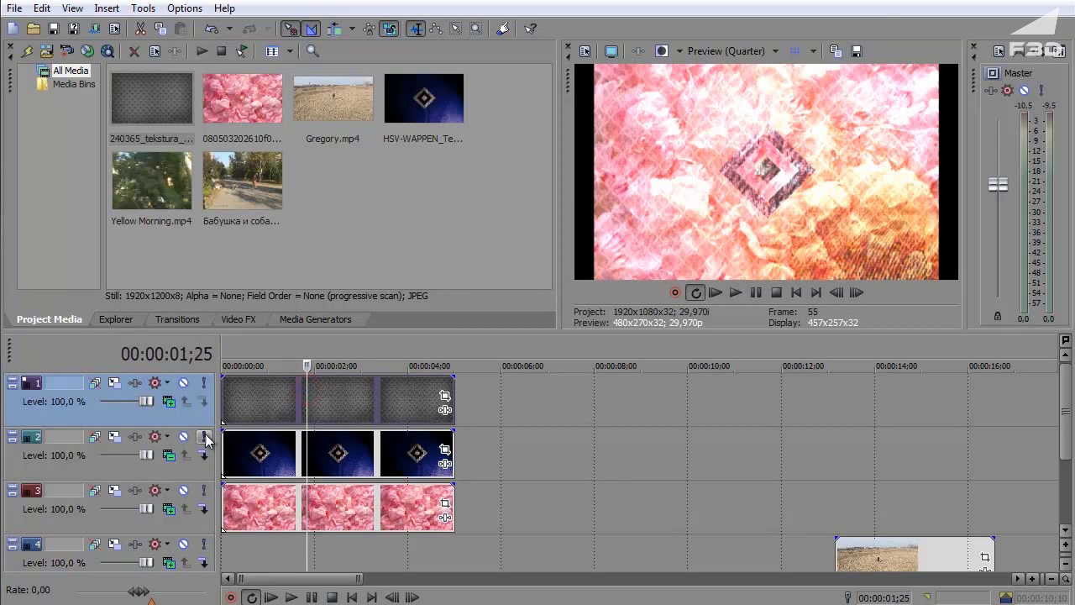
Delete the image clips from the upper tracks
key("Delete")
left_click(264, 461)
key("Delete")
Delete the last leftover clip and empty tracks 3, 2 and 1, then drag Gregory to 0
left_click(258, 500)
key("Delete")
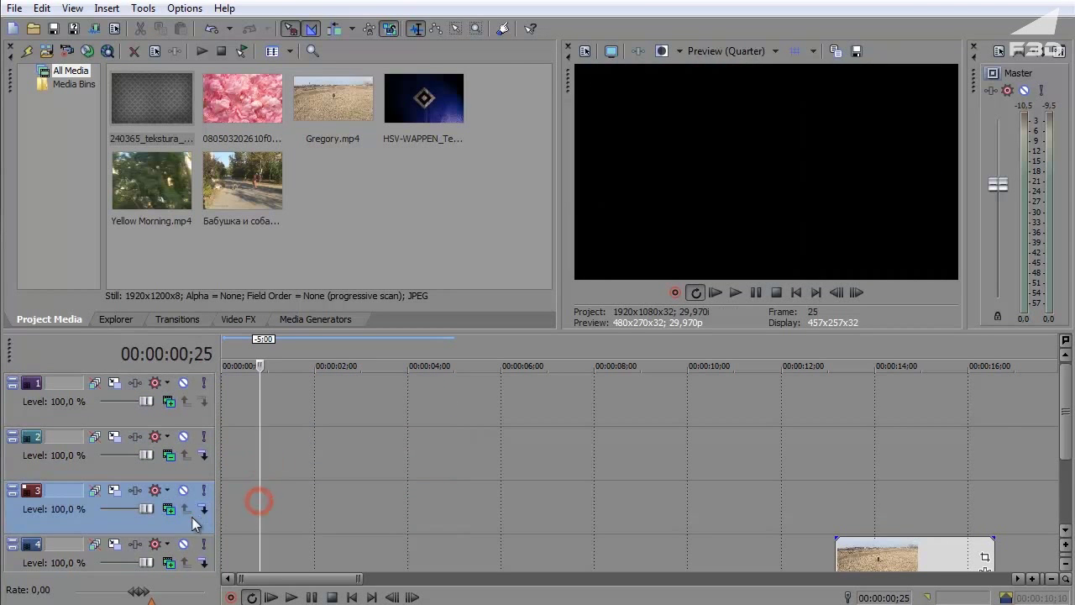
left_click(193, 512)
key("Delete")
left_click(172, 471)
key("Delete")
left_click(150, 413)
key("Delete")
mouse_move(909, 408)
left_mouse_down()
mouse_move(442, 379)
mouse_move(388, 410)
mouse_move(240, 406)
left_mouse_up()
Browse Import Media to drive F: and pick Yellow Morning, then cancel the import
left_click(28, 51)
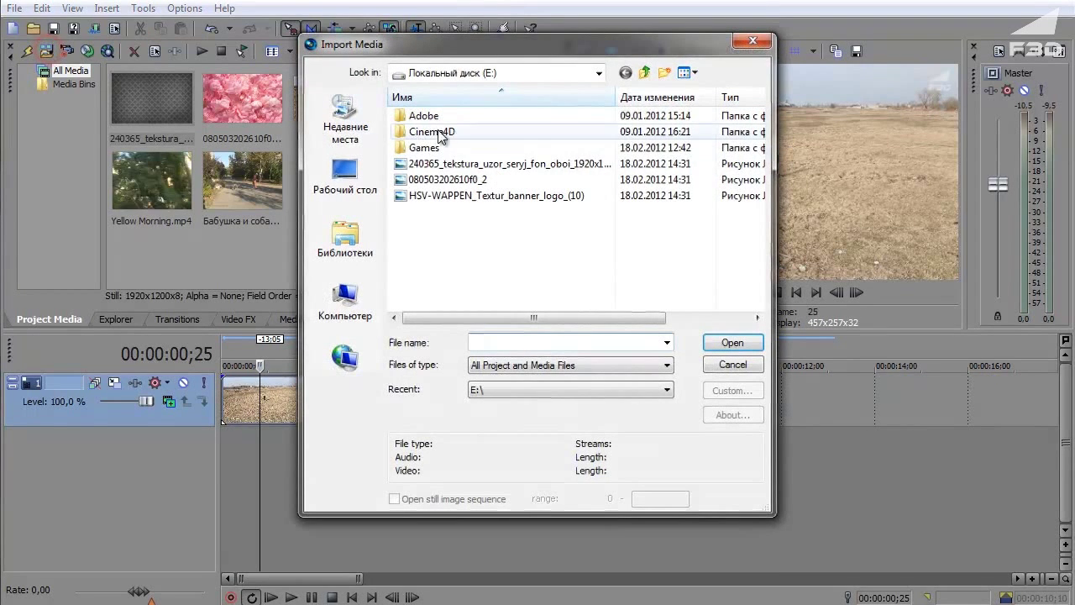
left_click(644, 73)
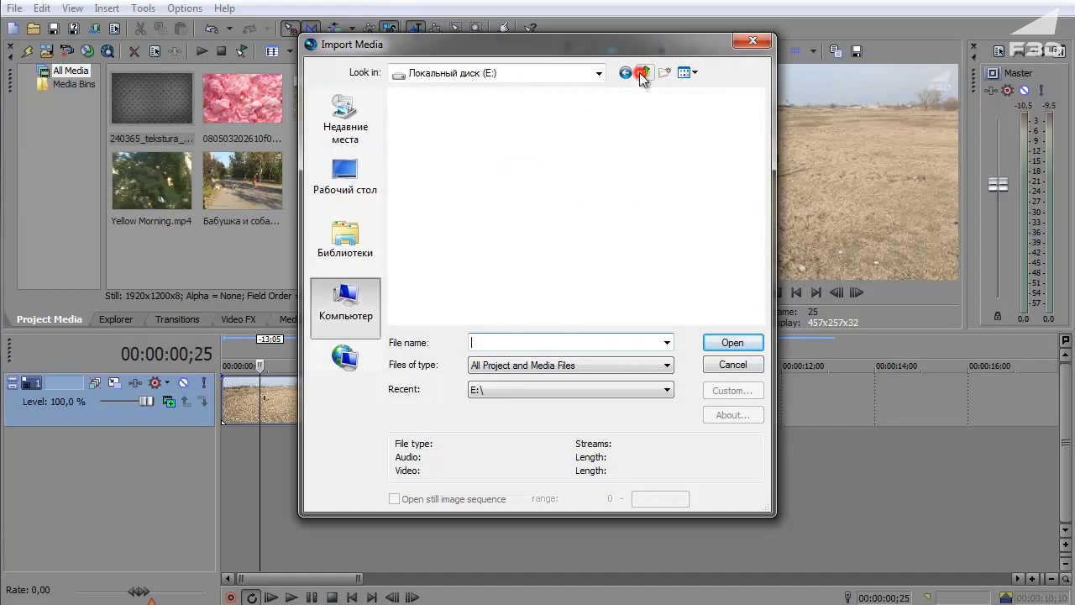
left_click(644, 72)
double_click(485, 197)
double_click(487, 267)
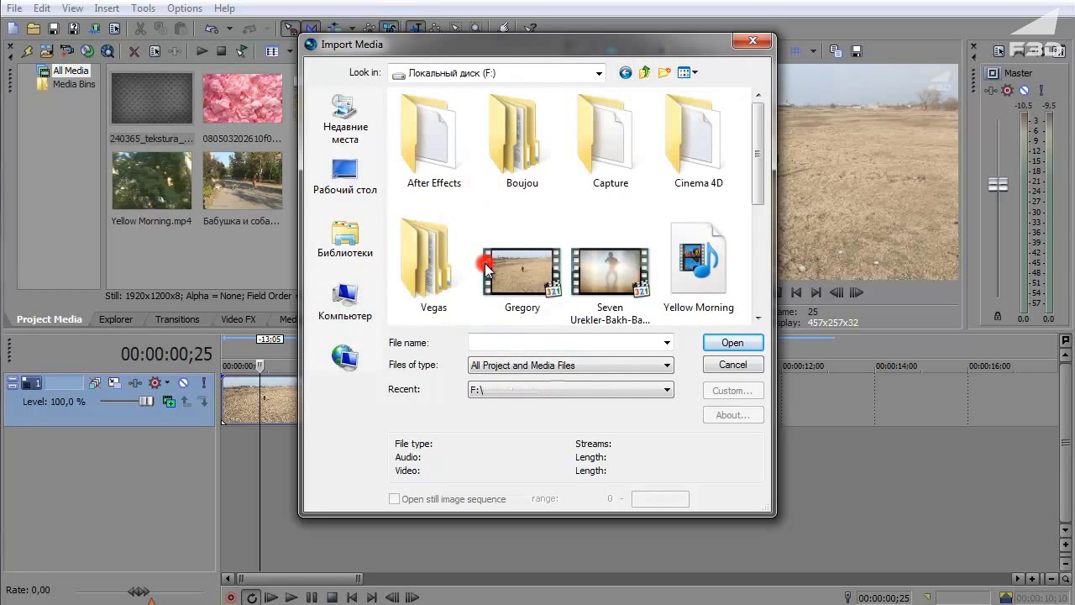
left_click(716, 250)
left_click(733, 362)
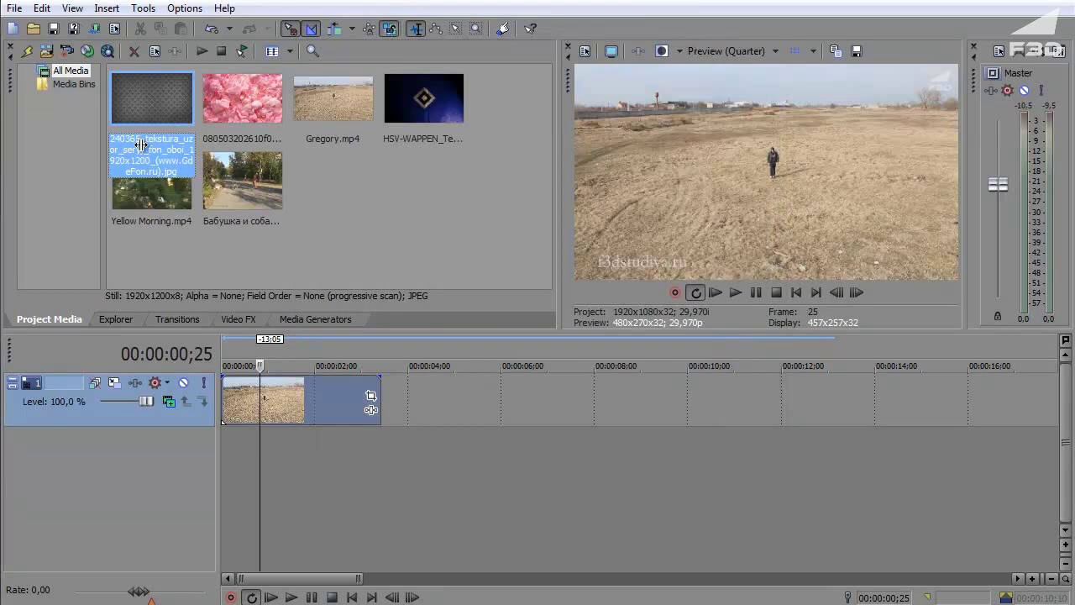
Reopen Import Media, navigate to drive F: and import Yellow Morning.mp3
left_click(47, 50)
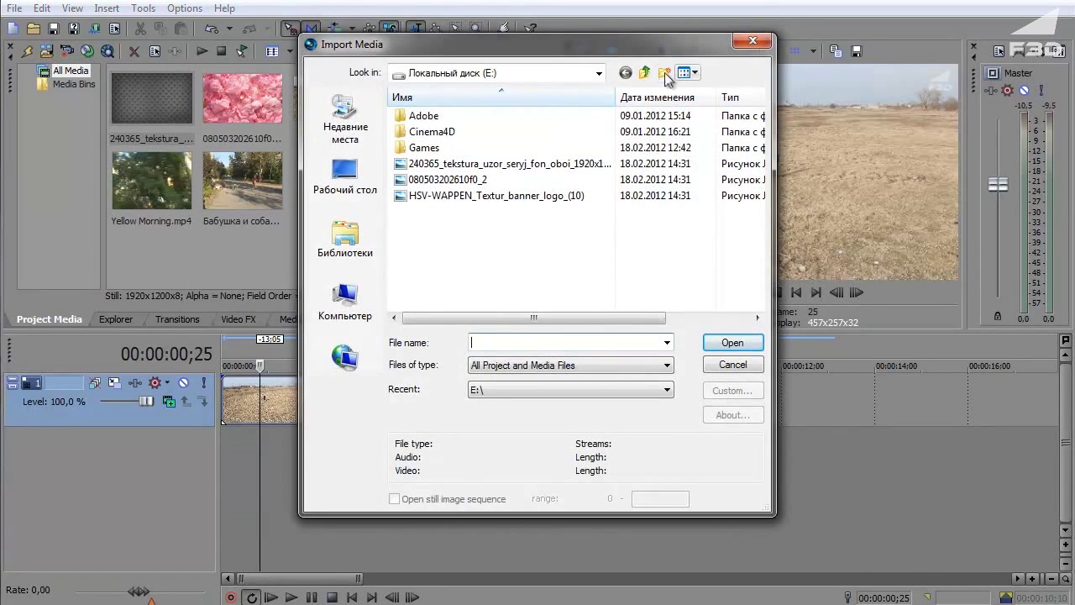
left_click(625, 72)
double_click(483, 202)
key("BackSpace")
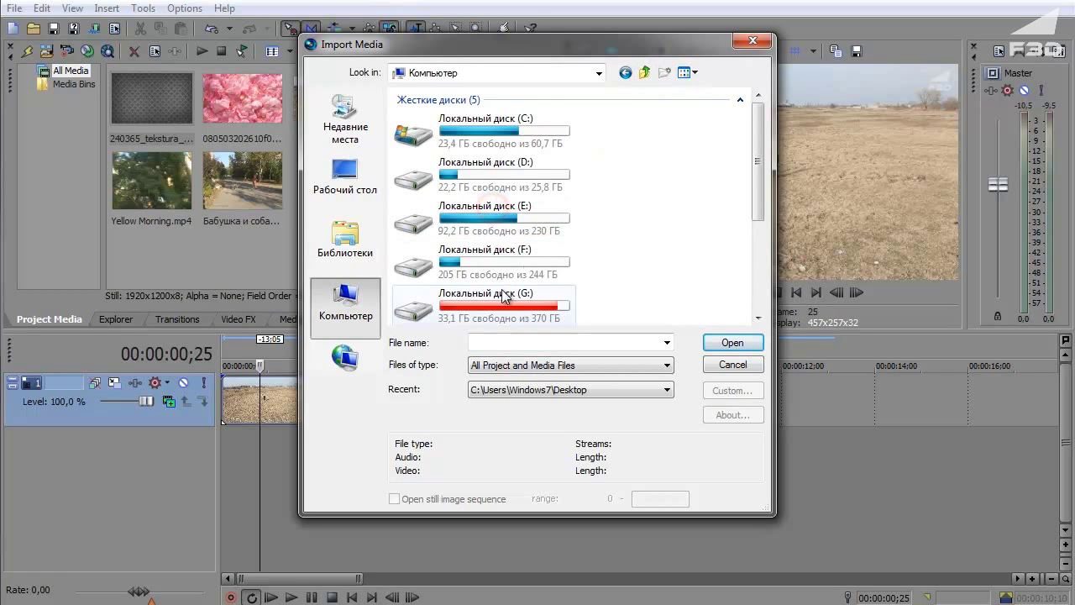
double_click(490, 220)
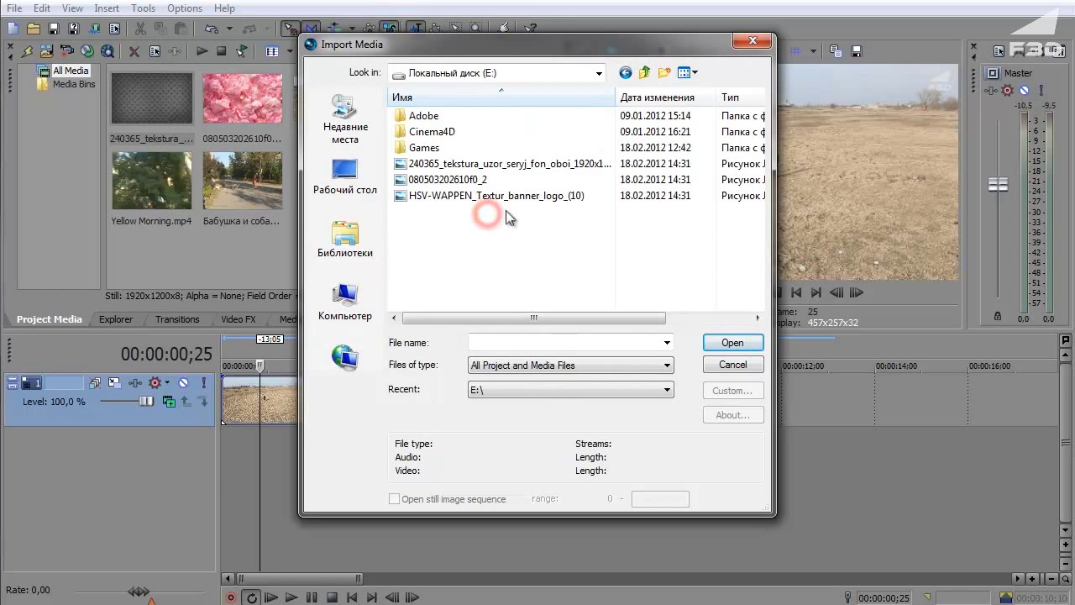
key("BackSpace")
double_click(483, 258)
double_click(719, 281)
Place Yellow Morning.mp3 on a new audio track and split it with S near 00:00:31
left_click_drag(120, 197, 391, 469)
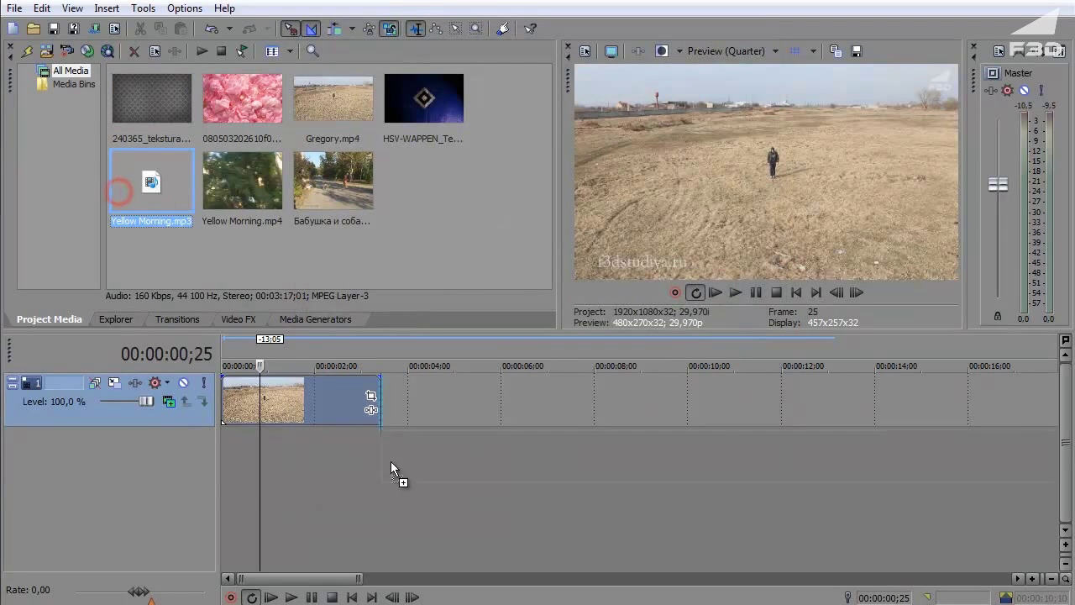
left_click_drag(194, 504, 281, 523)
left_click(630, 450)
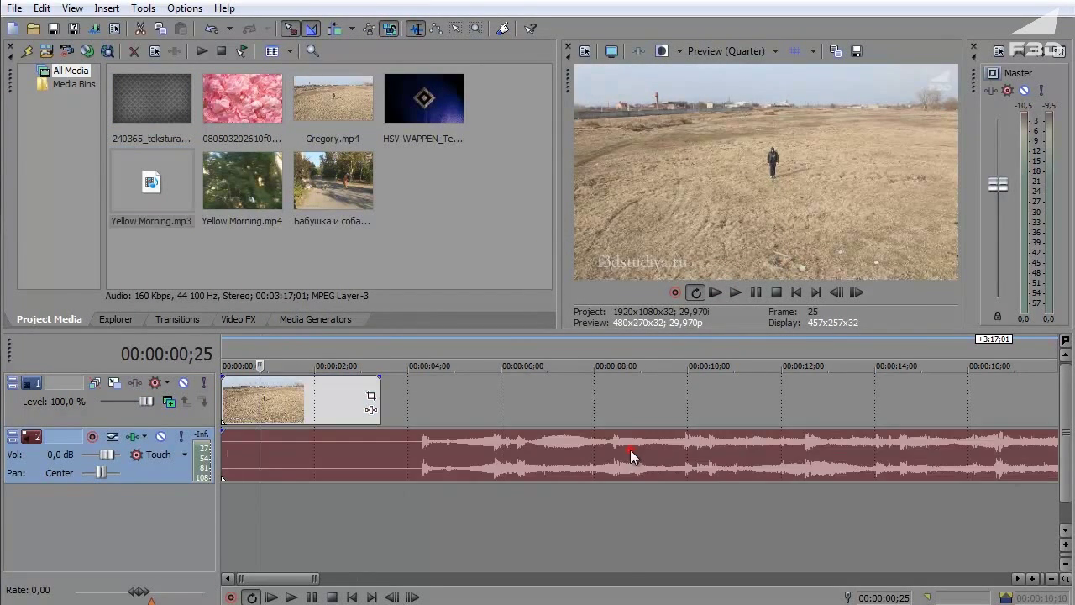
scroll(732, 500, "down", 3)
scroll(732, 500, "down", 2)
left_click(476, 500)
left_click(406, 518)
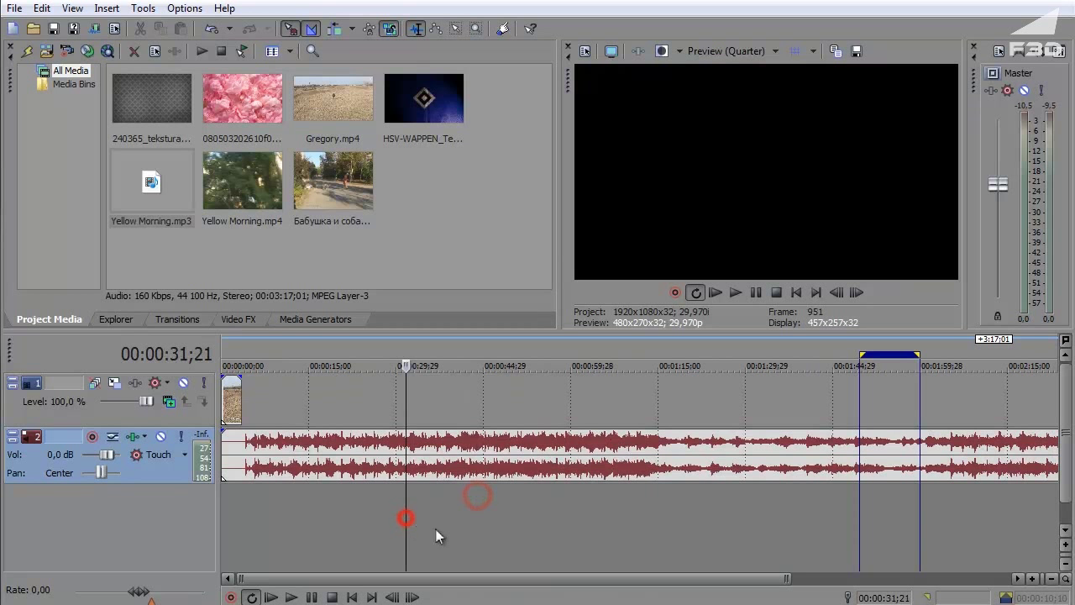
left_click(730, 533)
key("s")
Delete the unwanted audio parts, move the kept piece to 0 and trim it to the video's end
left_click(334, 458)
key("Delete")
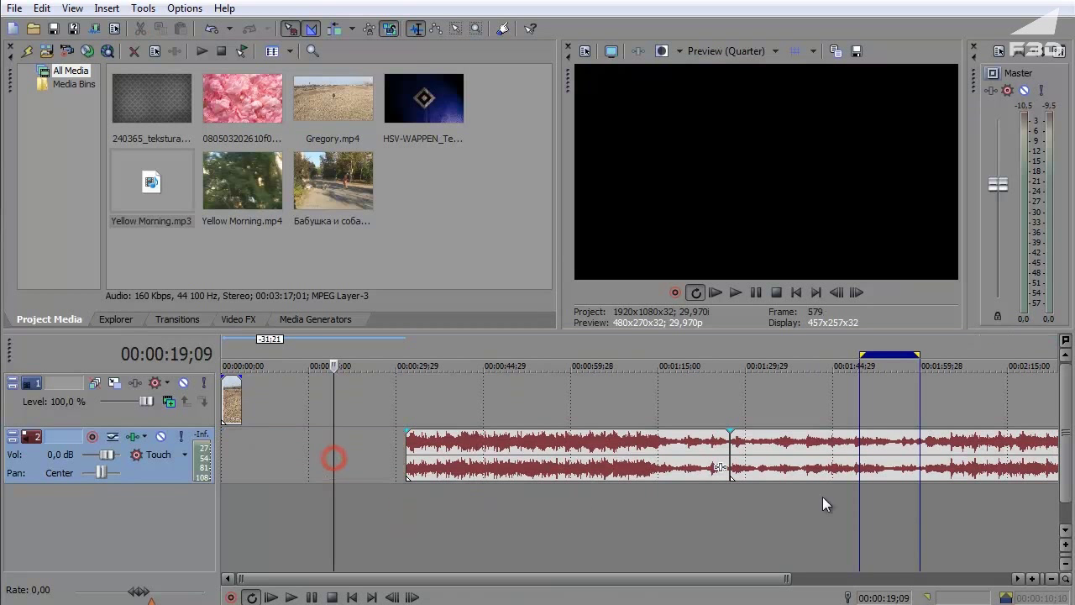
left_click(763, 459)
key("Delete")
left_click_drag(587, 465, 349, 452)
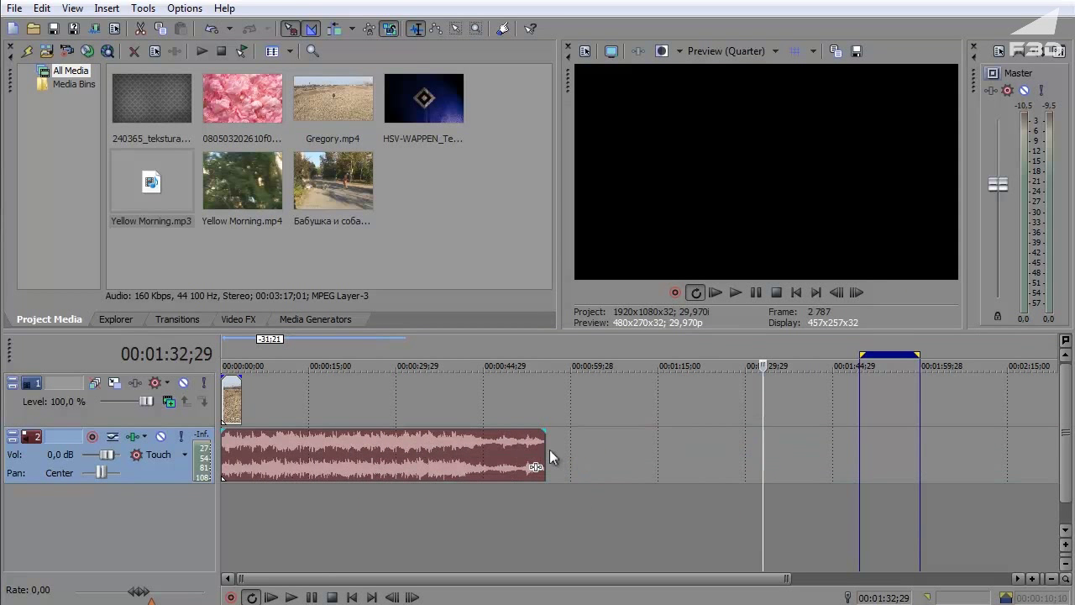
left_click_drag(546, 449, 245, 454)
scroll(588, 580, "up", 5)
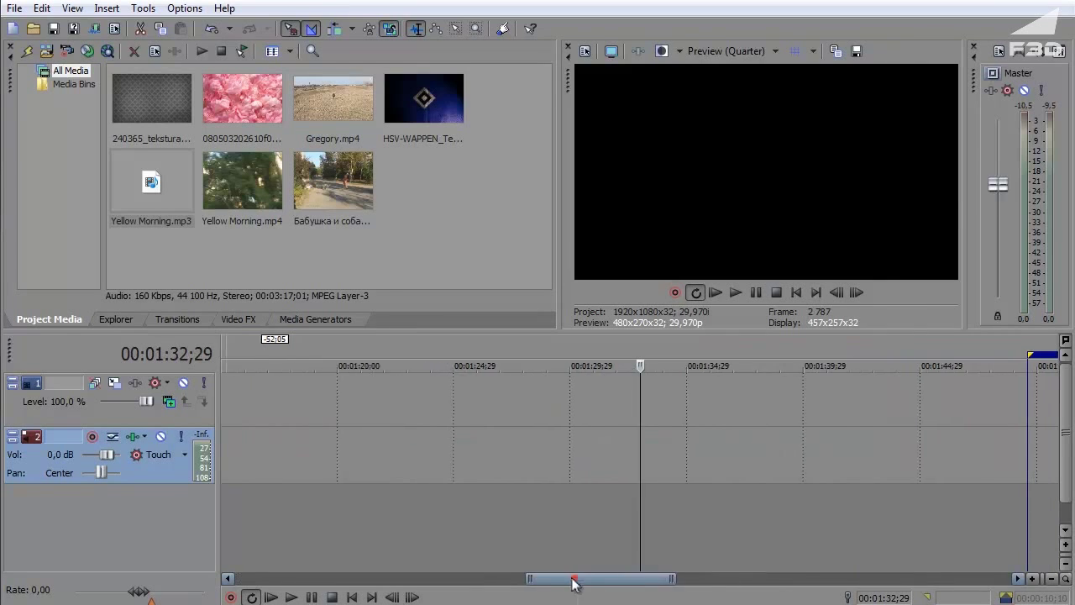
left_click_drag(588, 580, 303, 579)
left_click(233, 552)
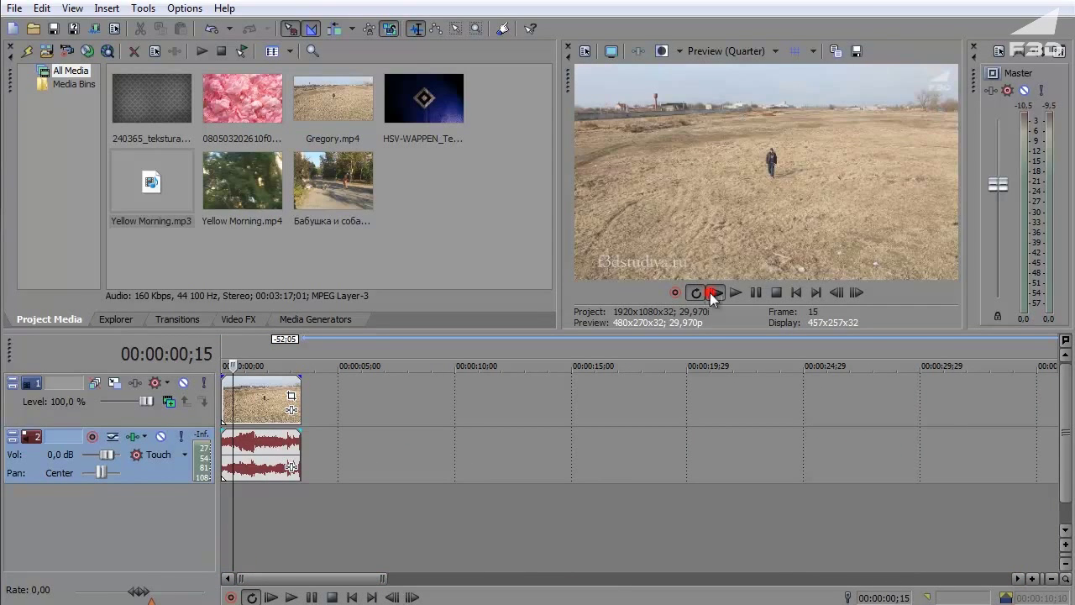
left_click(711, 296)
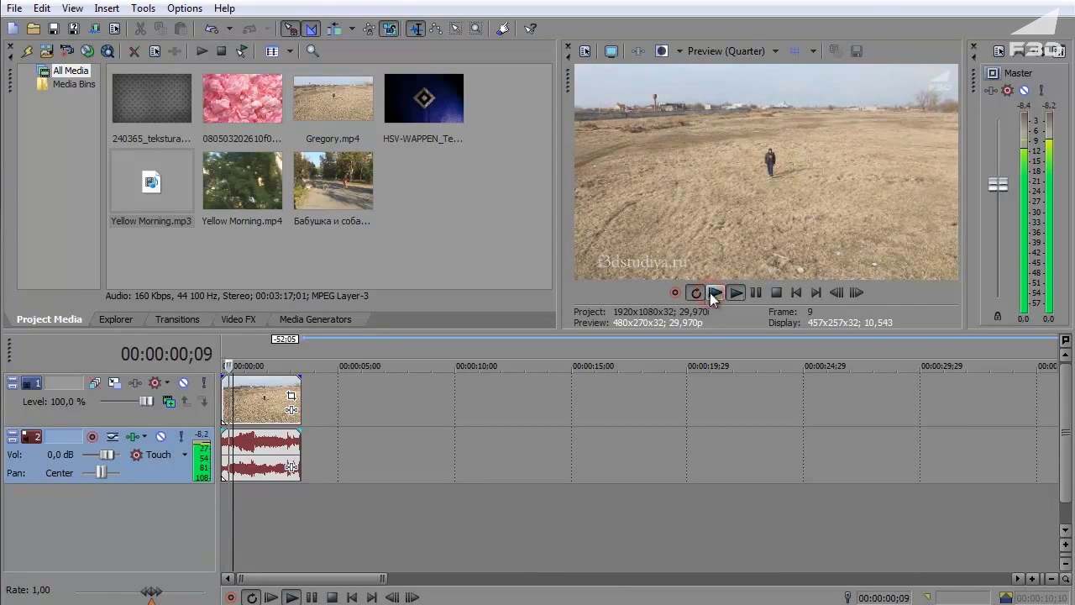
left_click(763, 294)
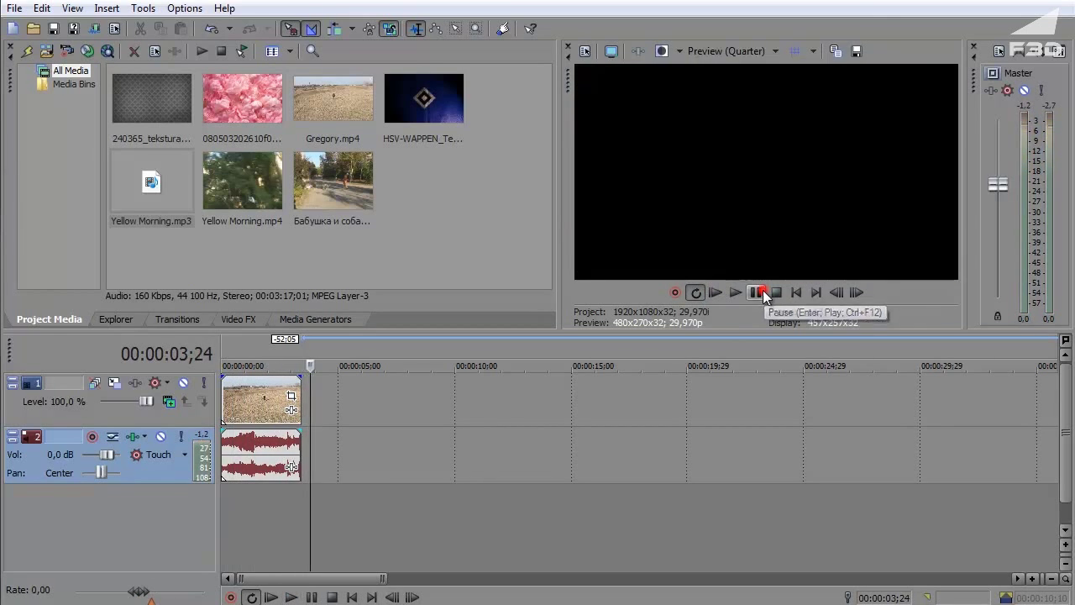
left_click(289, 500)
left_click(289, 496)
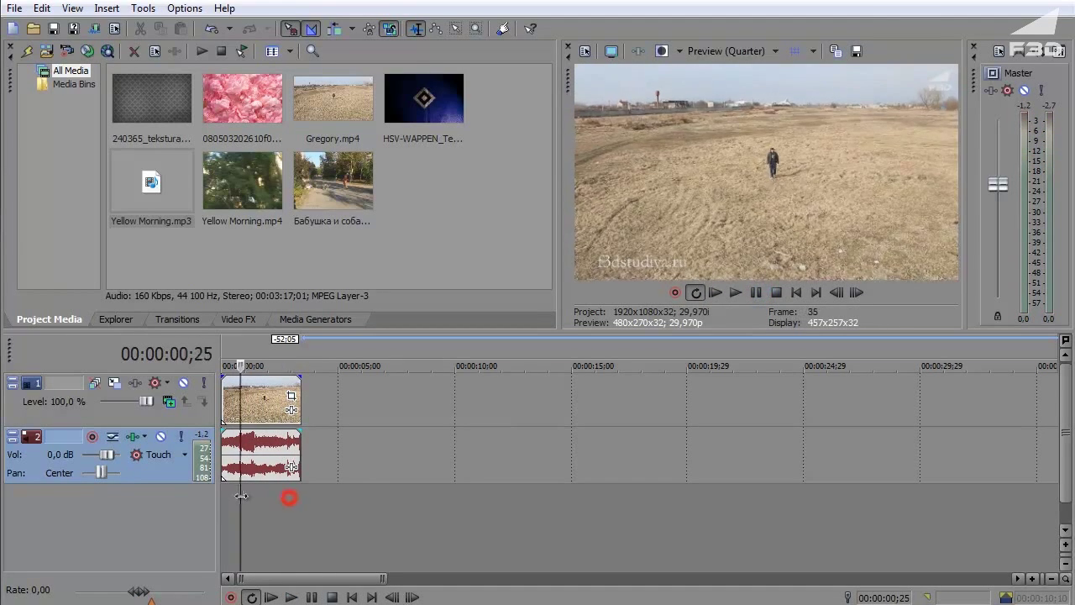
left_click(203, 383)
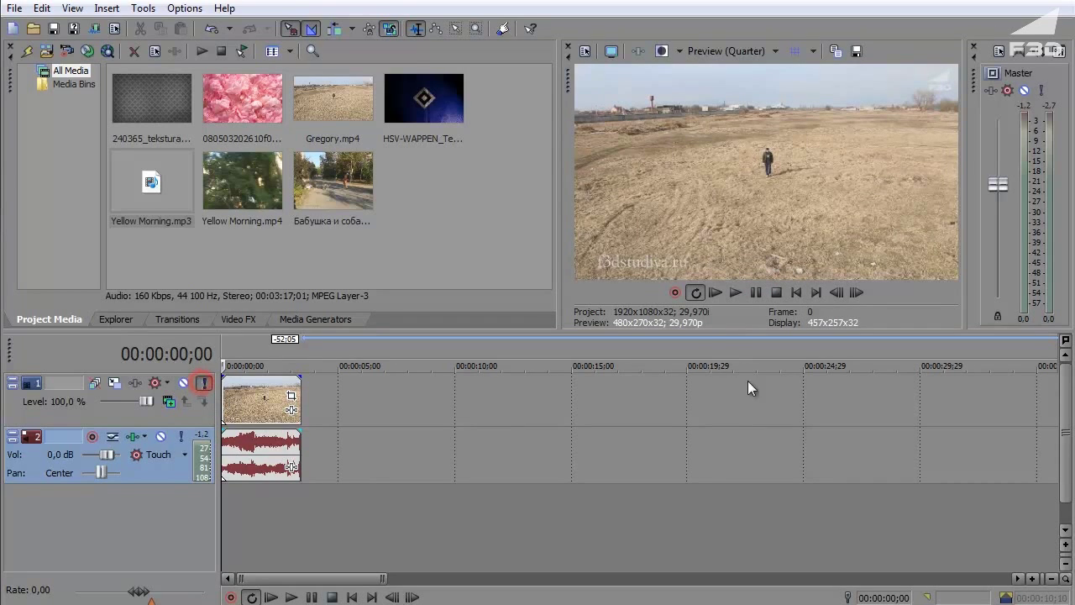
left_click(734, 293)
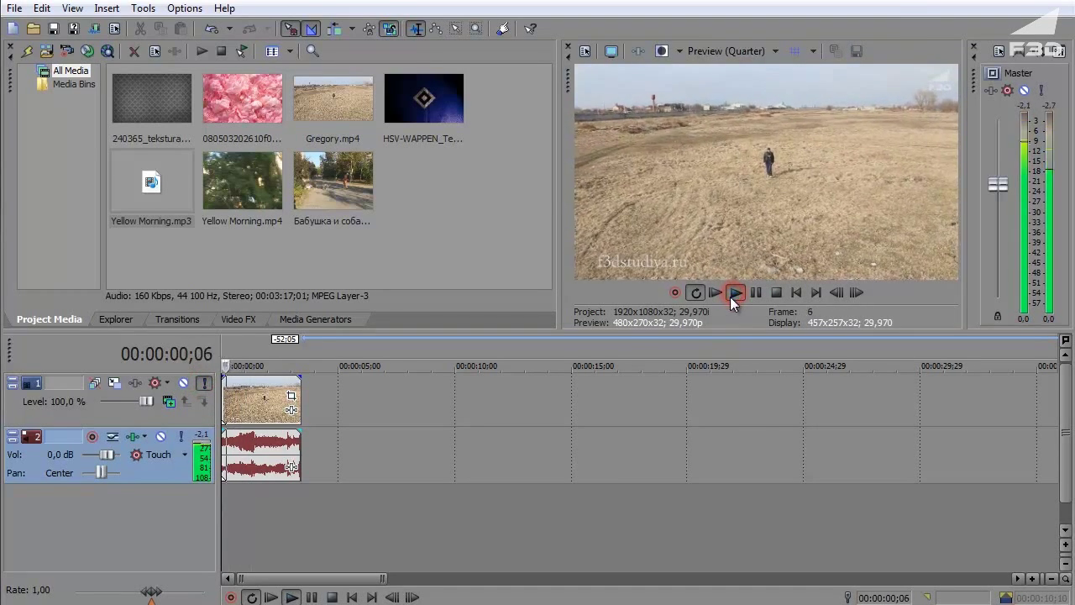
left_click(753, 294)
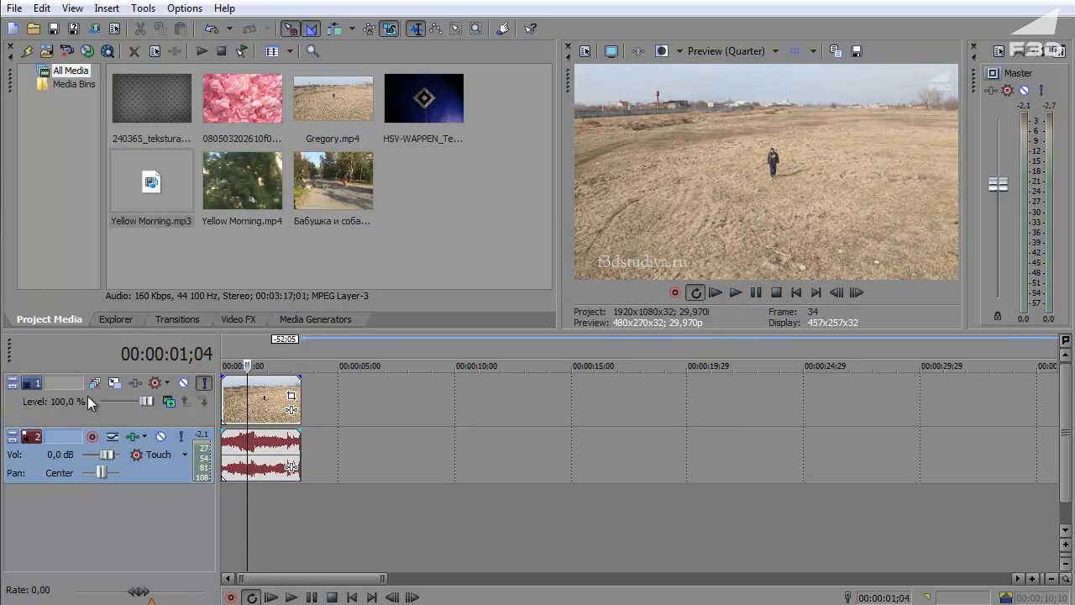
left_click(183, 383)
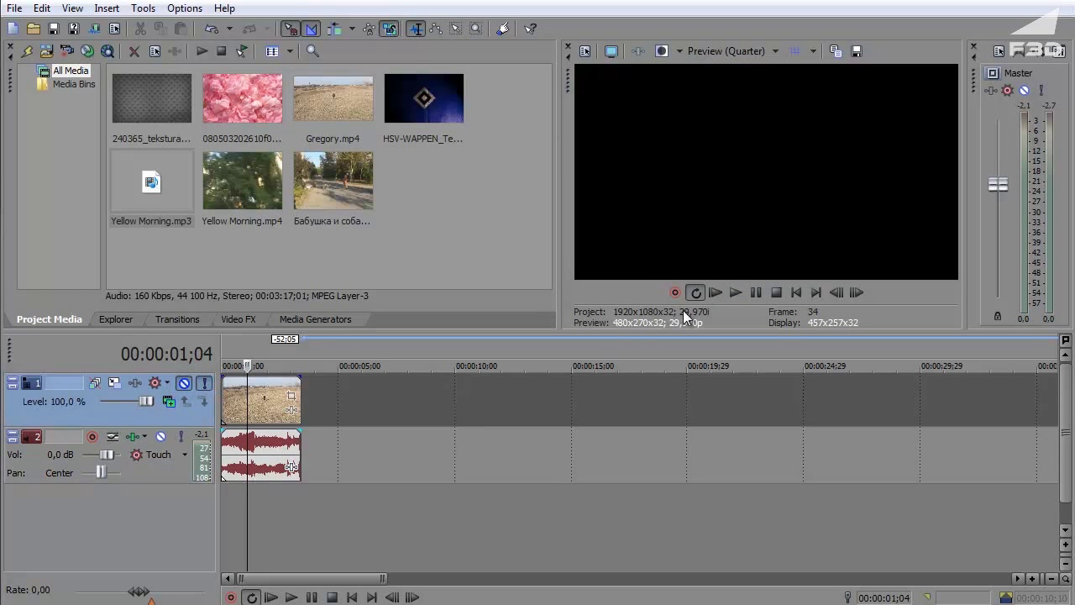
left_click(753, 292)
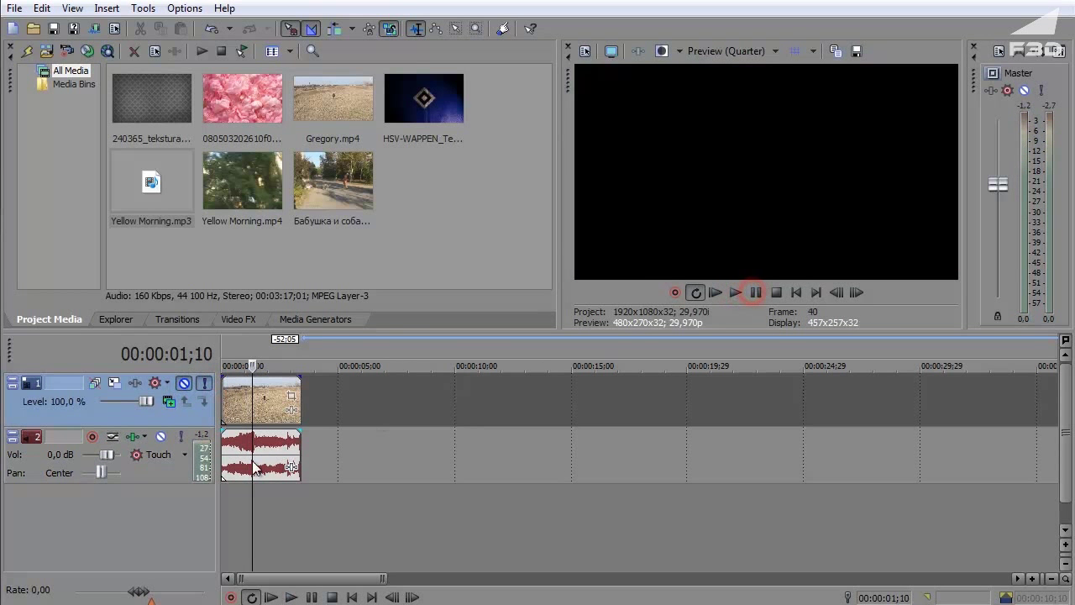
key("ctrl+Home")
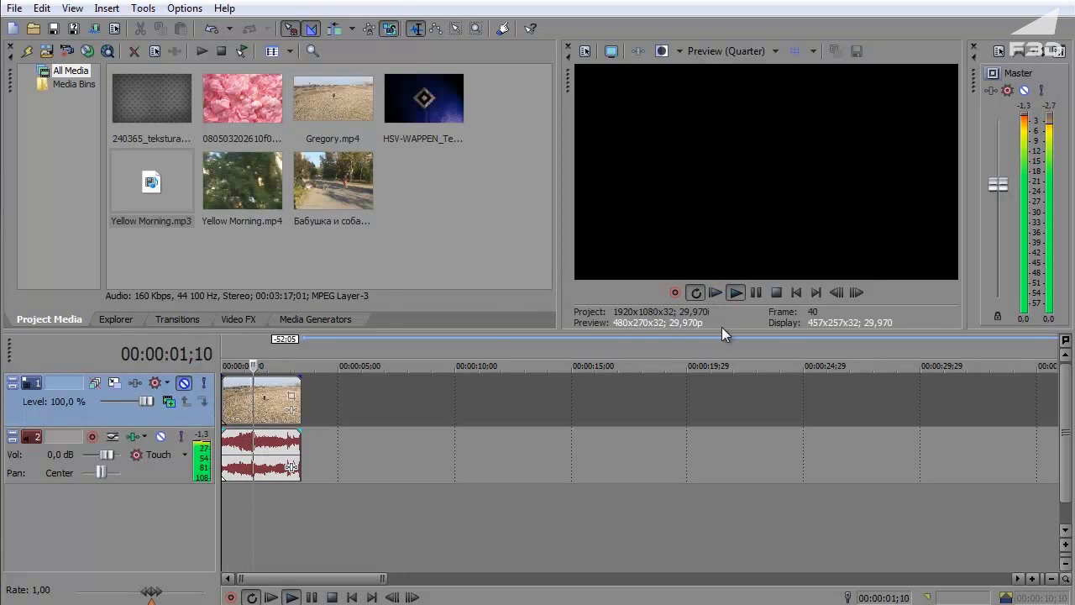
left_click(756, 293)
left_click(162, 436)
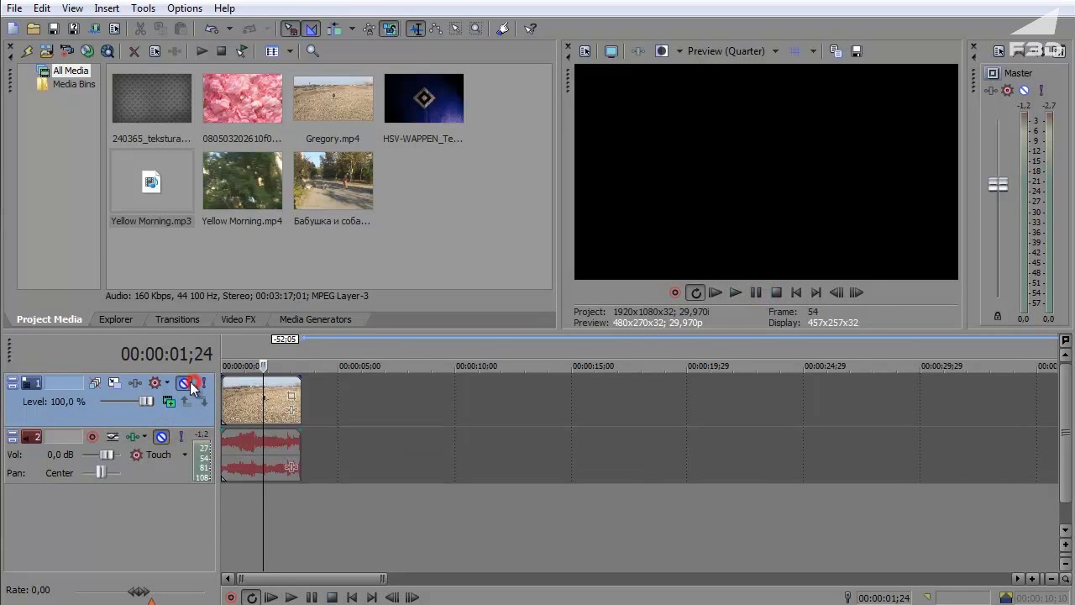
left_click(183, 382)
key("ctrl+Home")
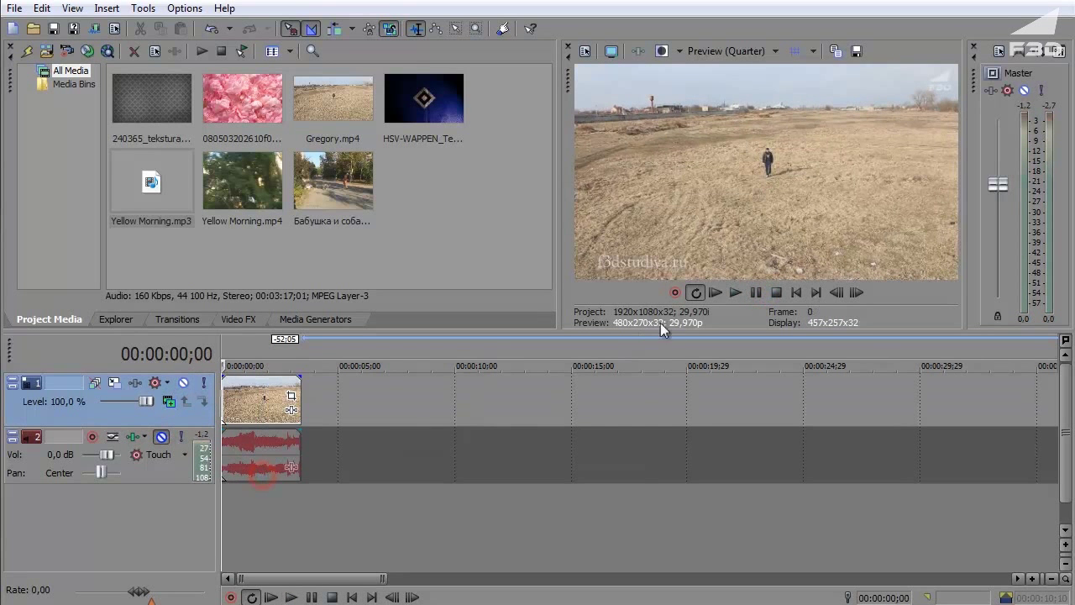
left_click(720, 296)
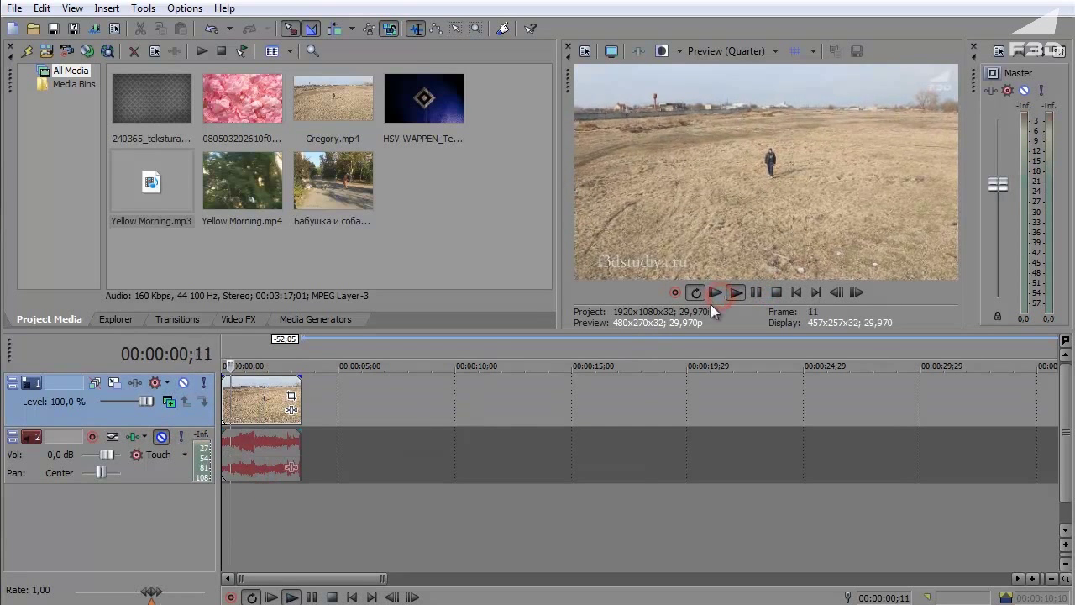
left_click(759, 293)
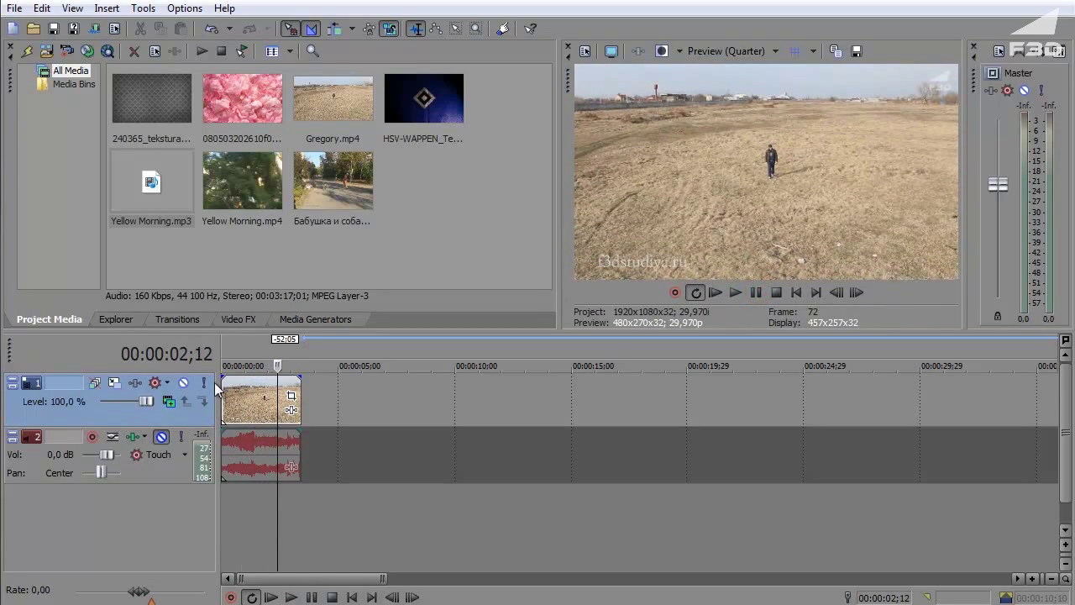
key("End")
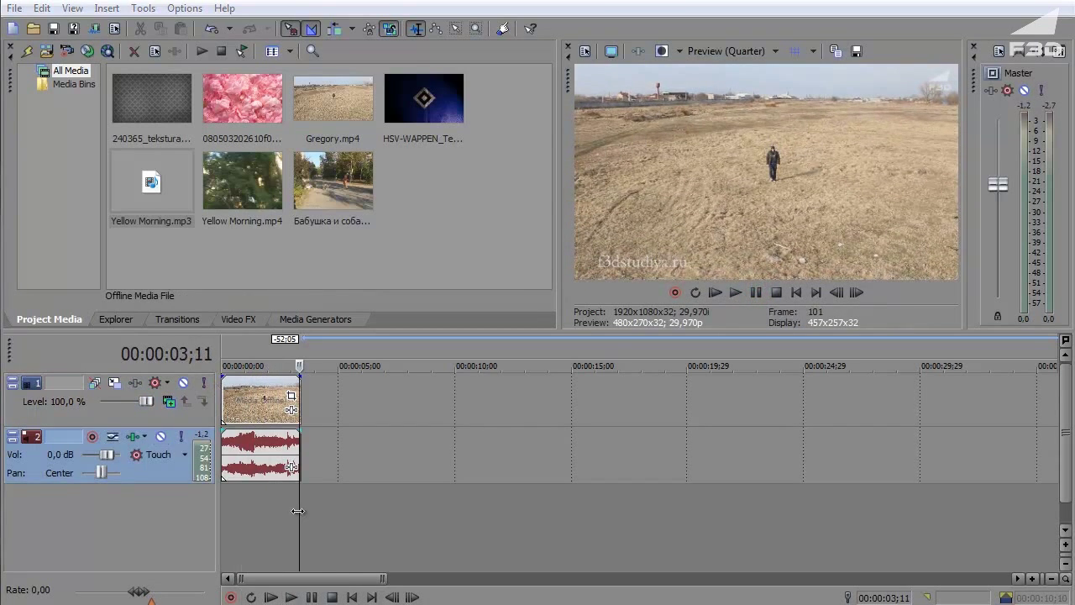
left_click(298, 511)
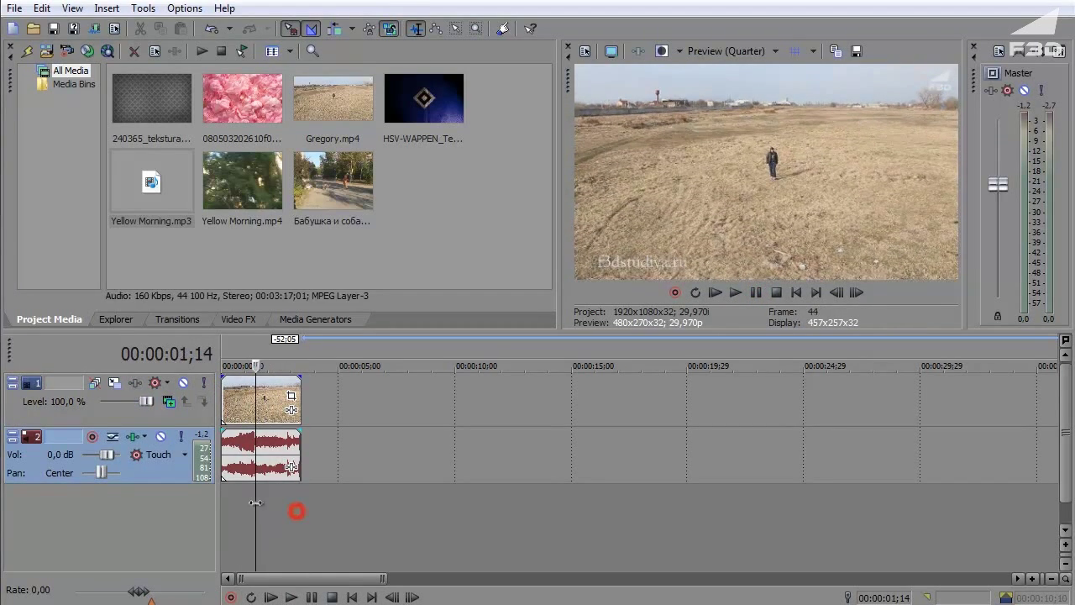
left_click(114, 384)
left_click(1047, 51)
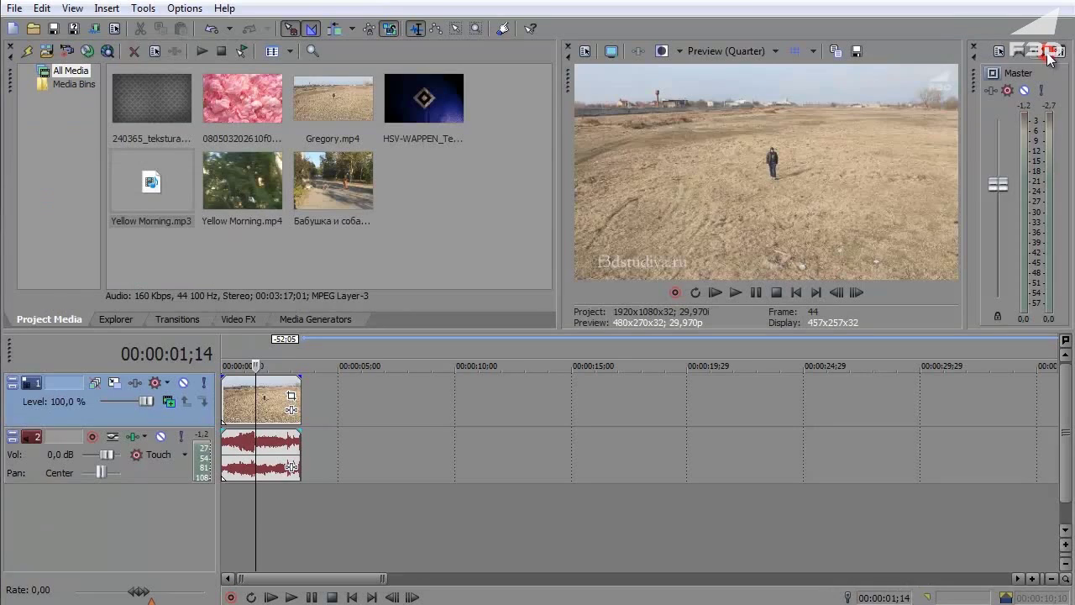
left_click(98, 383)
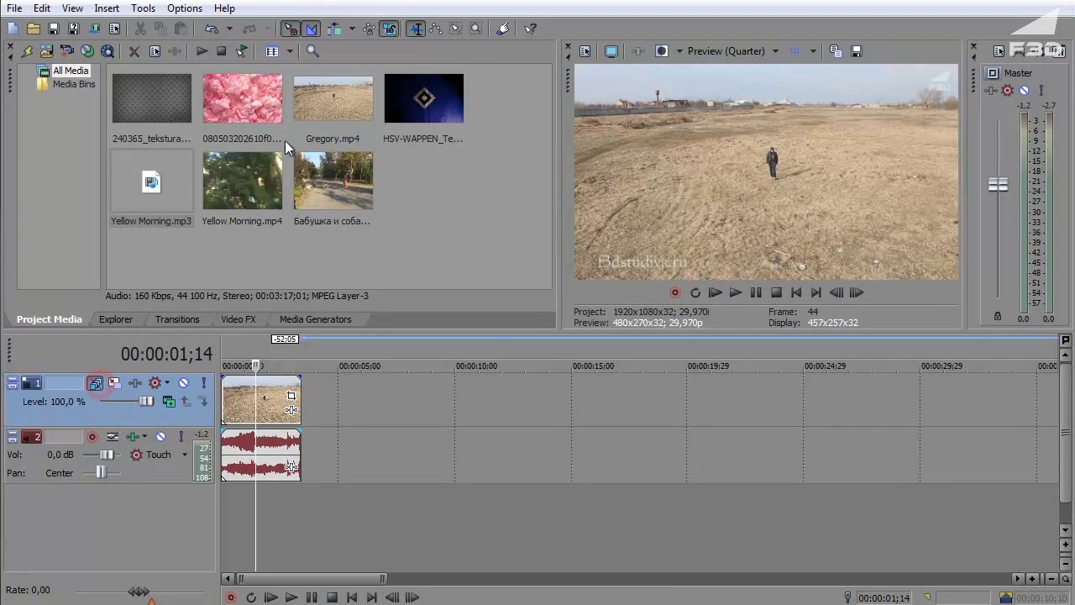
left_click(95, 384)
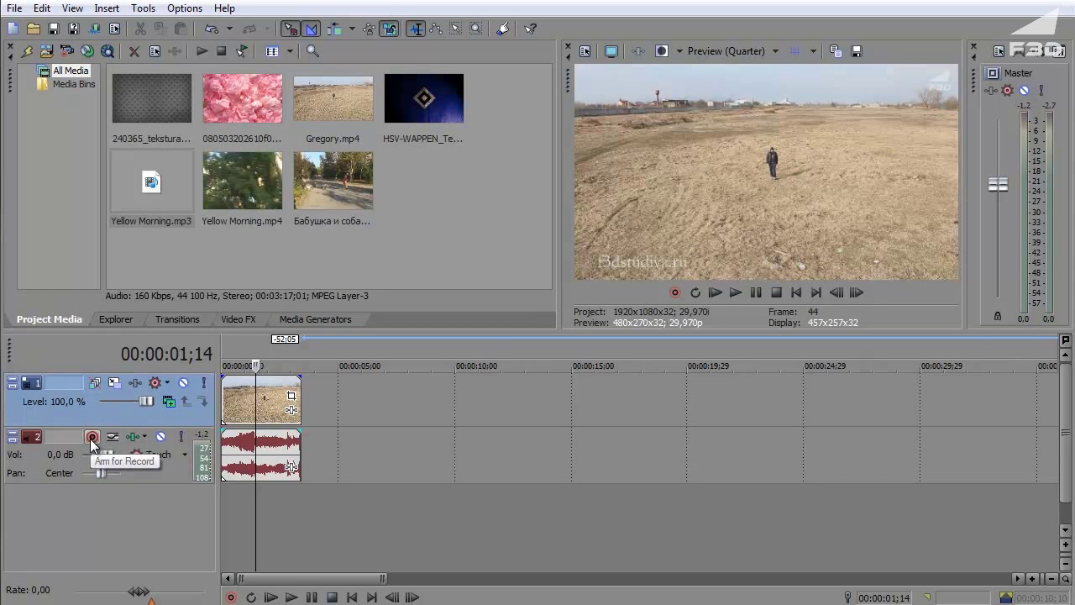
left_click(92, 437)
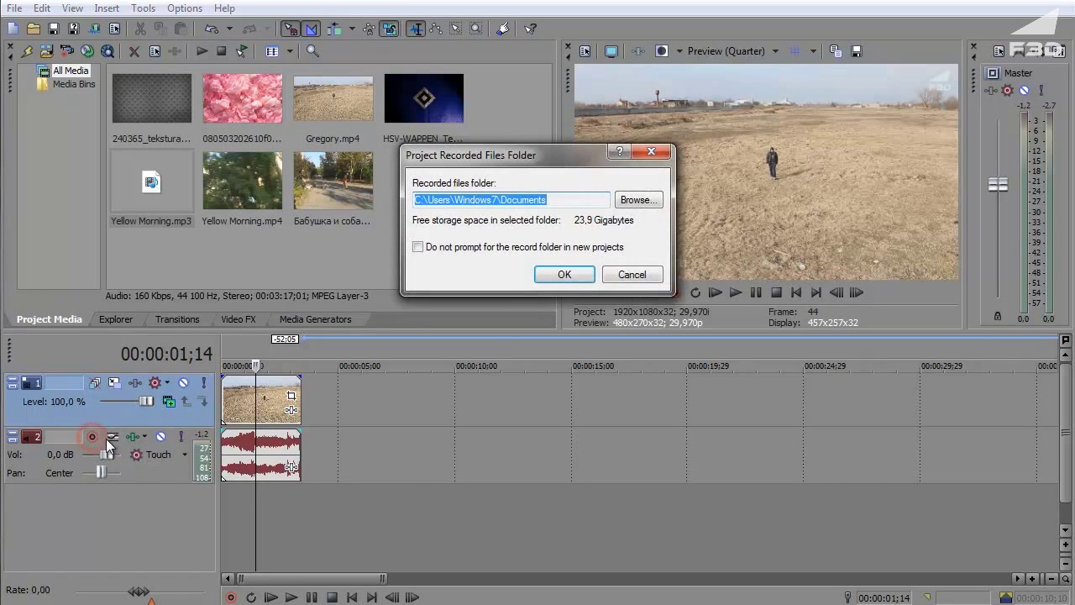
left_click(652, 152)
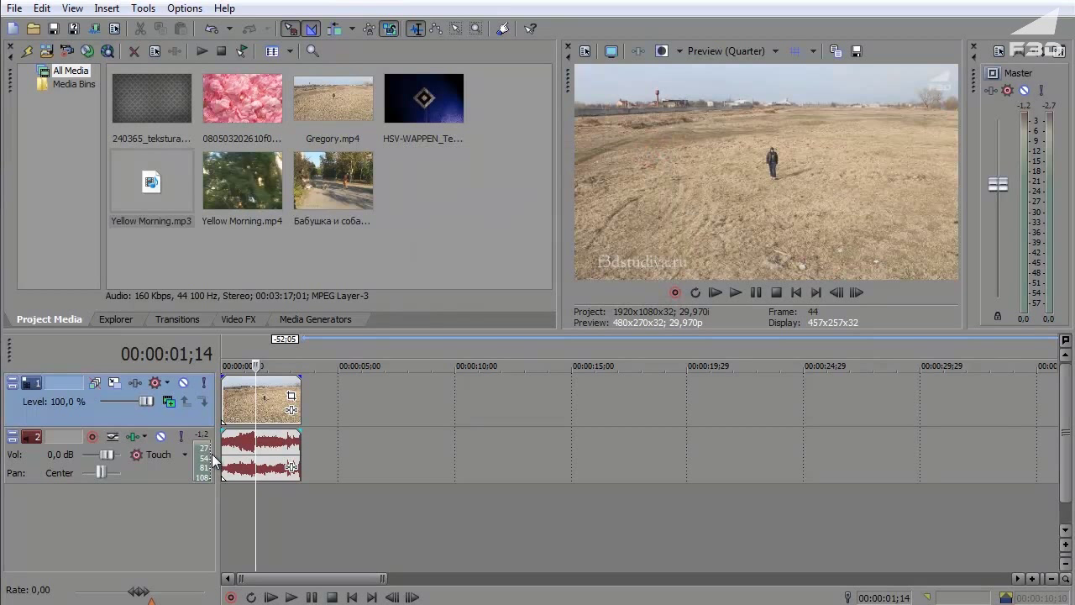
left_click(184, 460)
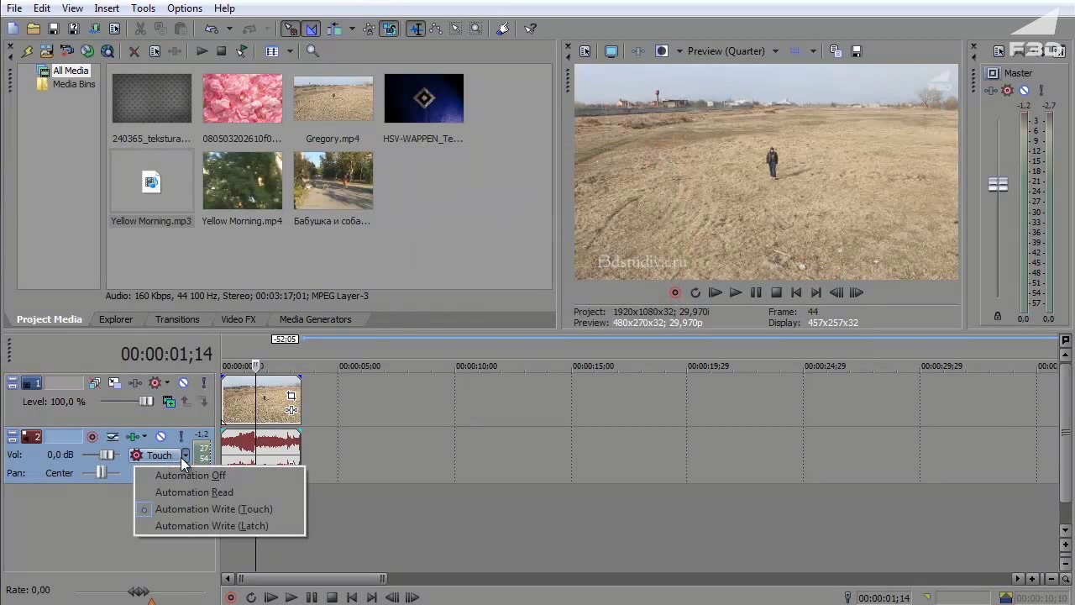
left_click(449, 507)
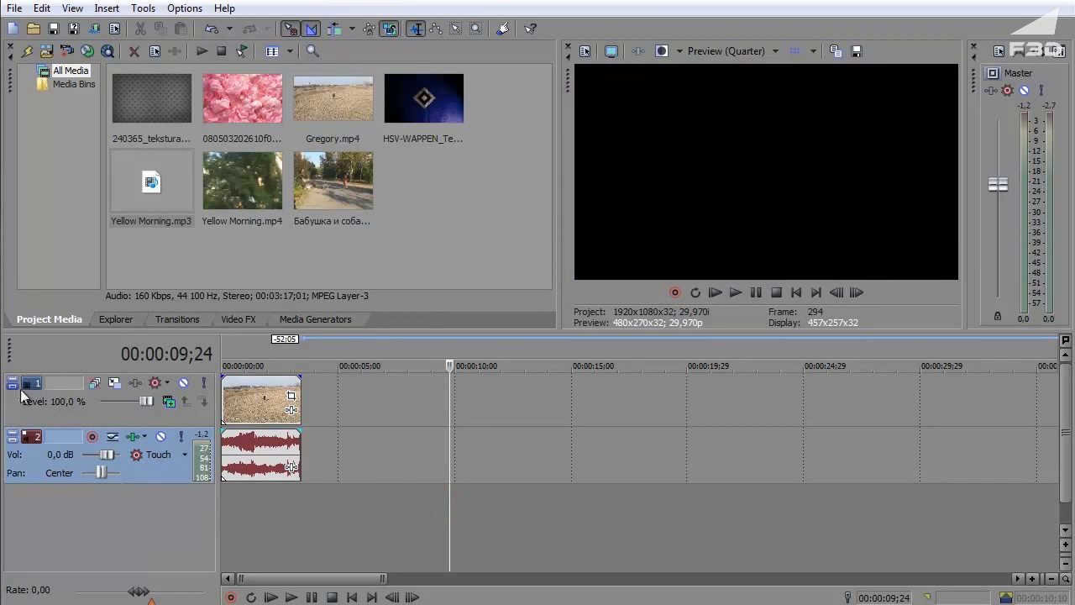
left_click(280, 535)
Scrub the start of the video and preview the frame at 4;24
left_click_drag(284, 504, 227, 490)
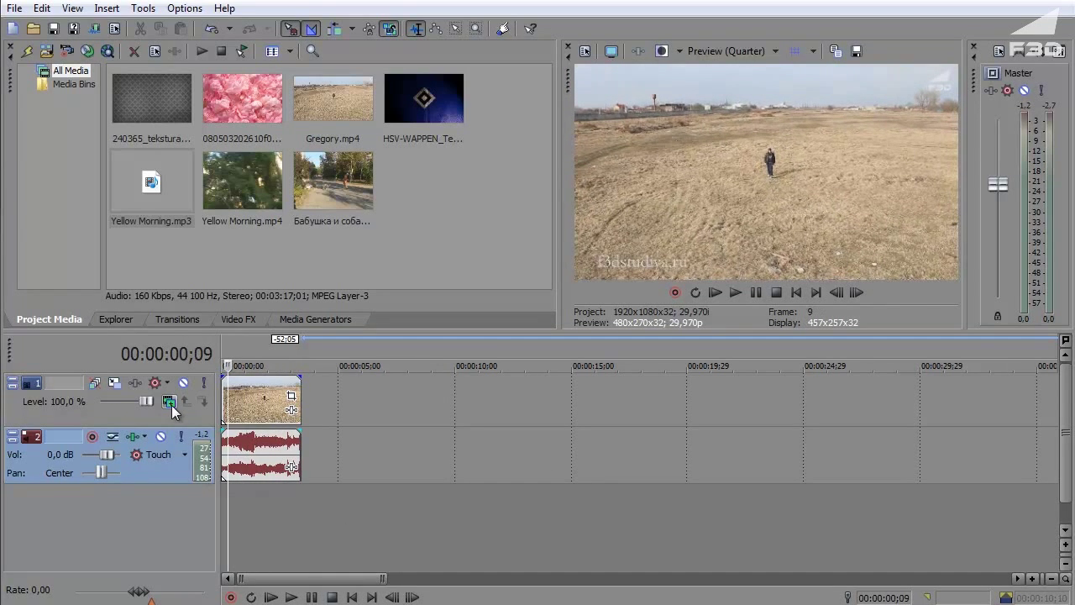
left_click(170, 404)
left_click(332, 550)
left_click(333, 548)
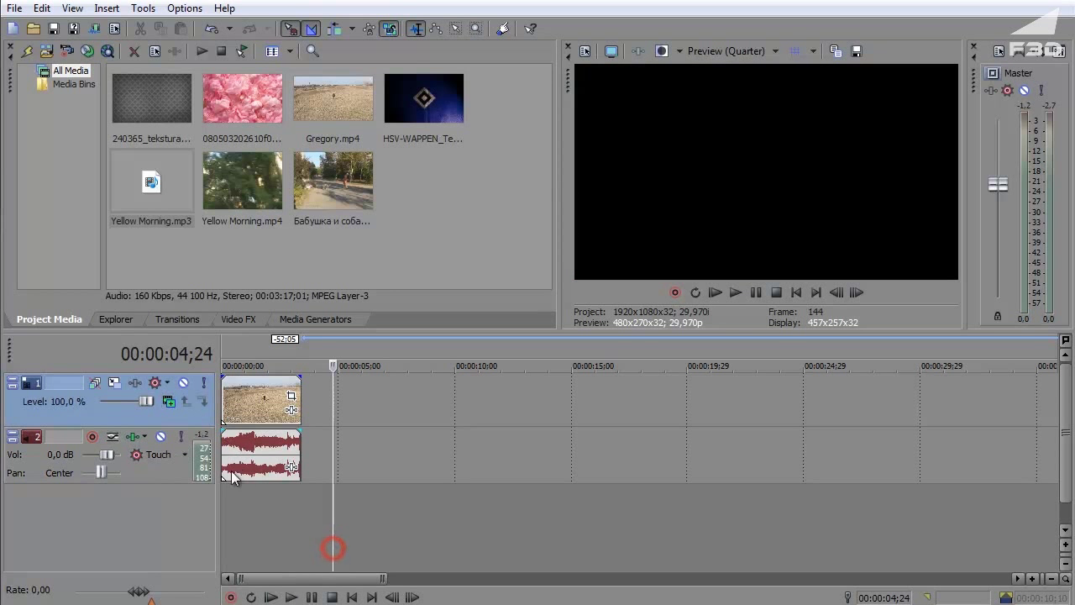
left_click(241, 472)
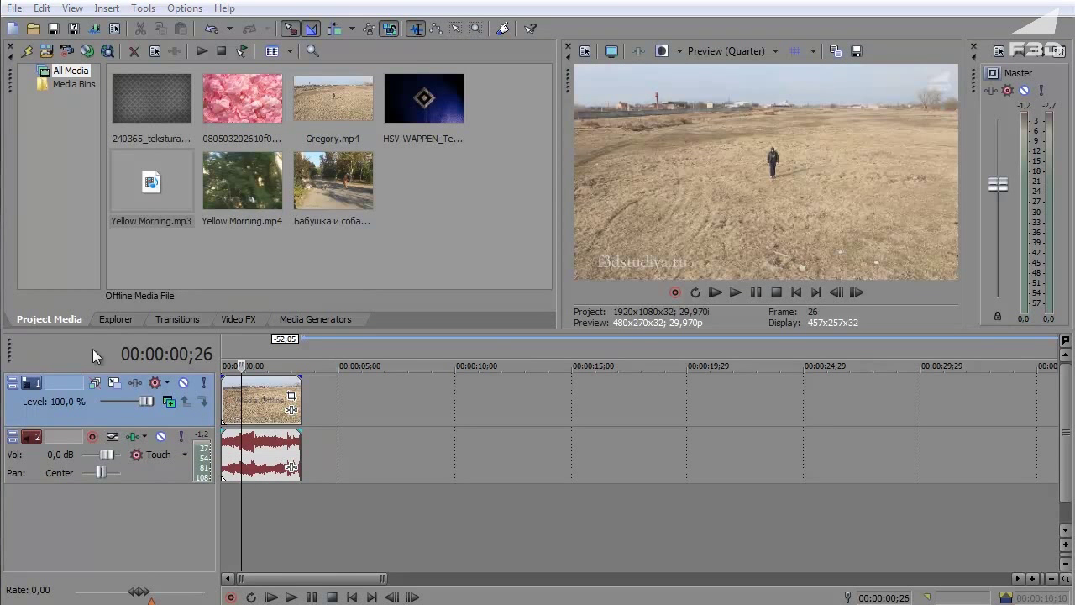
Shift the field video and music later and drop Бабушка и собаки after the field clip
left_click_drag(265, 409, 441, 409)
left_click_drag(275, 446, 363, 442)
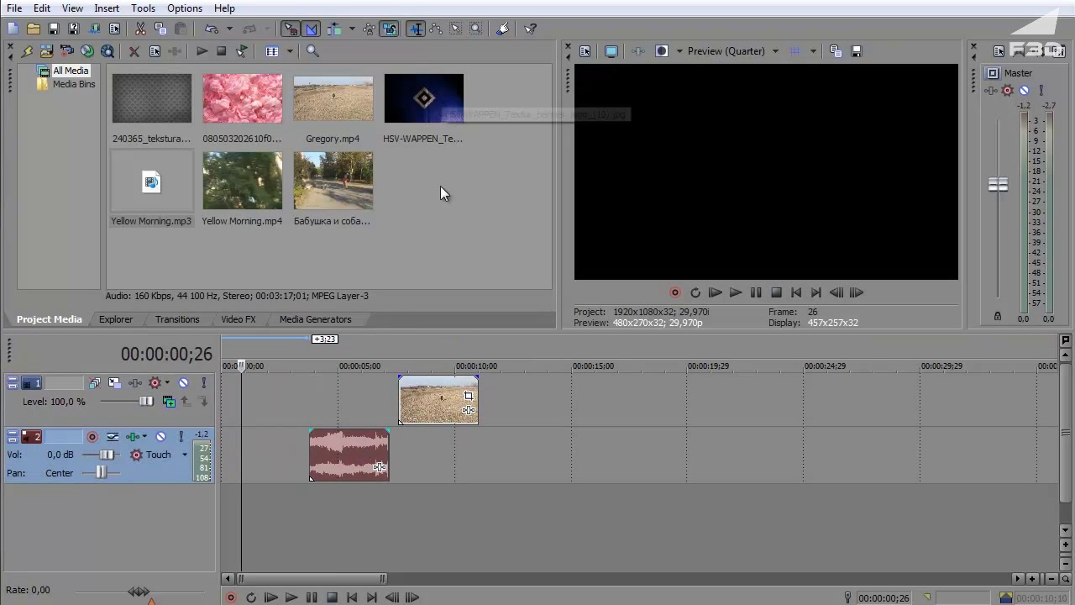
mouse_move(324, 185)
left_mouse_down()
mouse_move(496, 410)
mouse_move(426, 412)
left_mouse_up()
left_click(516, 452)
Remove the new clip's audio and shift the video clips about 10 seconds later
key("Delete")
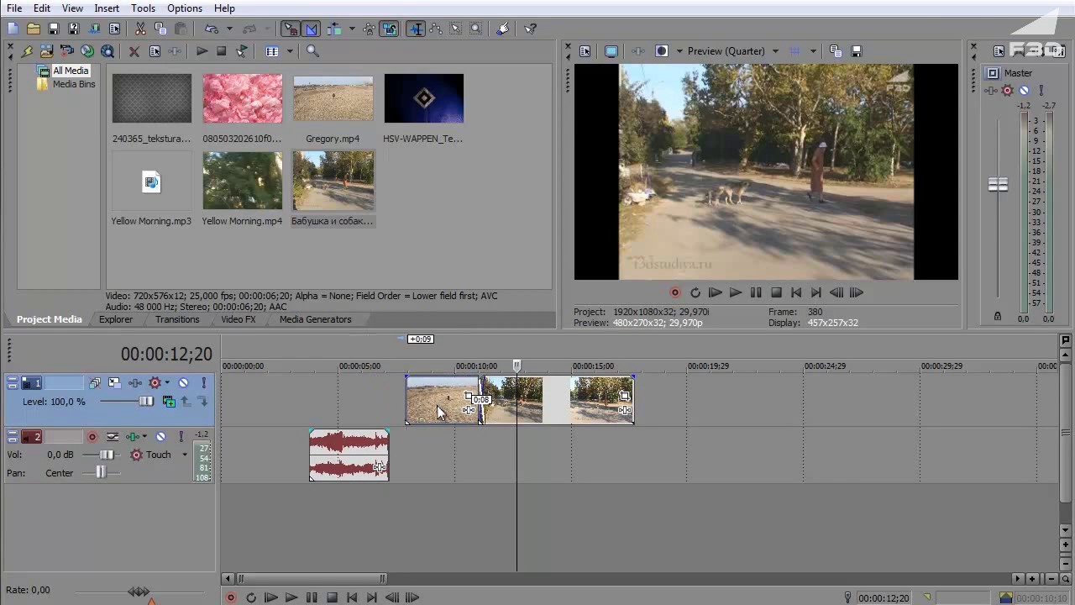
mouse_move(425, 395)
left_mouse_down()
mouse_move(658, 387)
mouse_move(504, 413)
left_mouse_up()
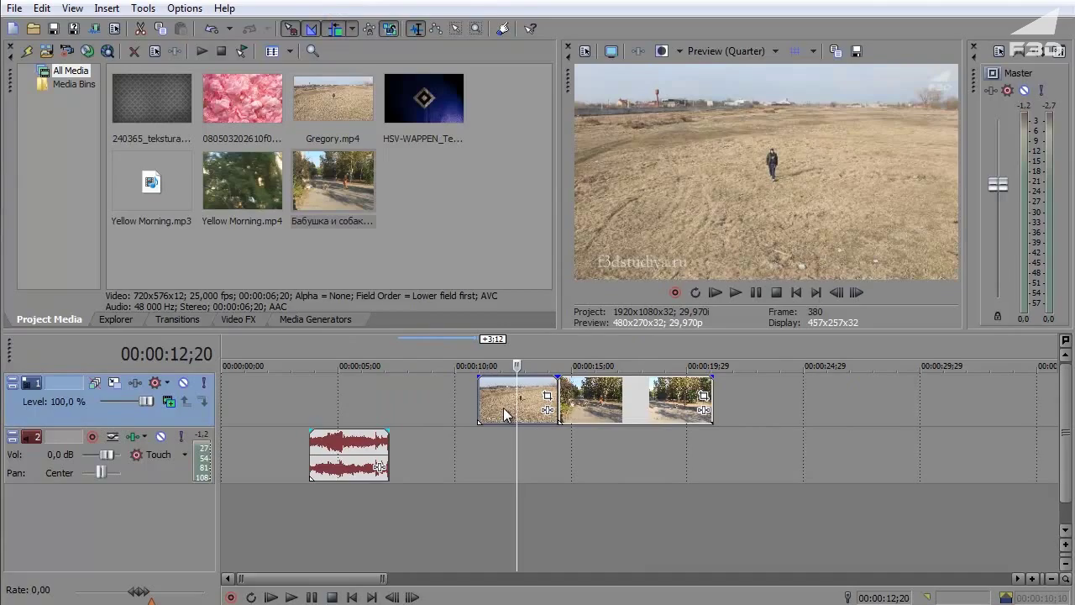
left_click_drag(504, 409, 504, 410)
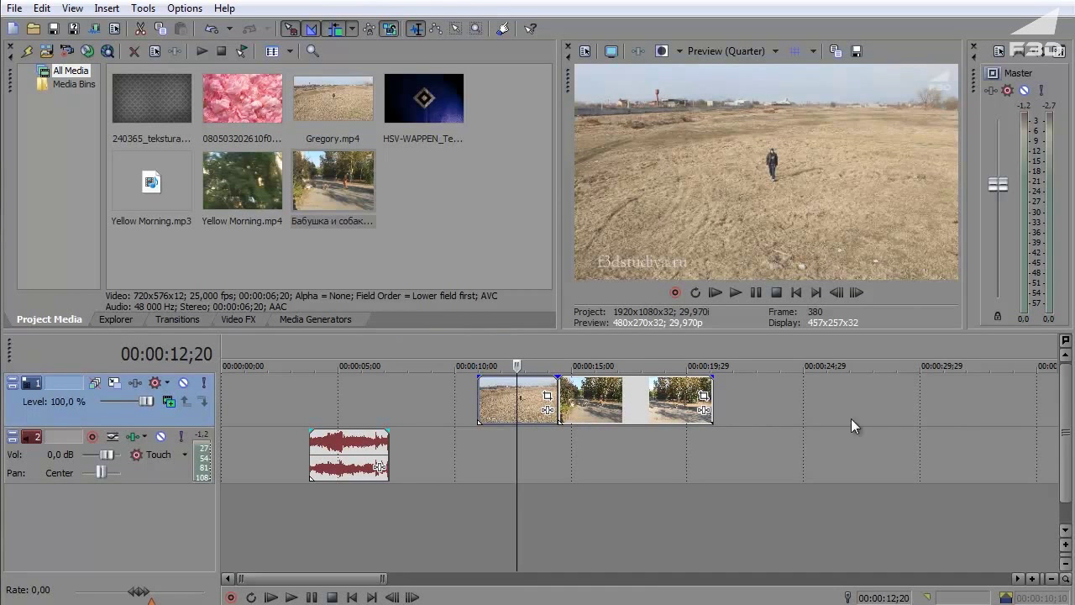
Add Yellow Morning.mp4 at 19:29 without its audio and spread the video clips apart
left_click_drag(241, 181, 819, 467)
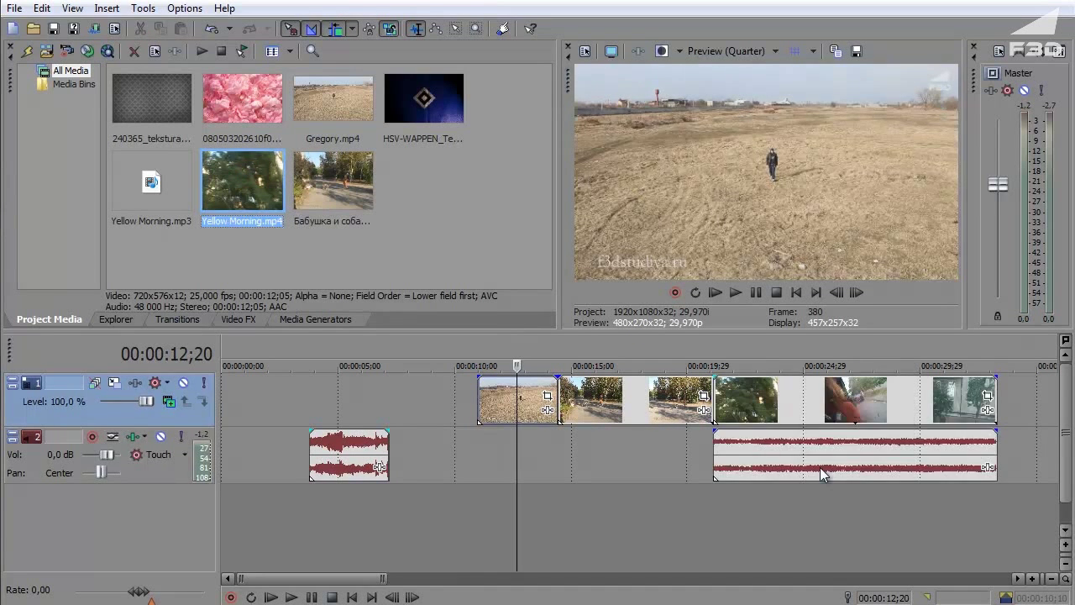
left_click(820, 467)
key("Delete")
mouse_move(521, 395)
left_mouse_down()
mouse_move(496, 412)
mouse_move(535, 425)
left_mouse_up()
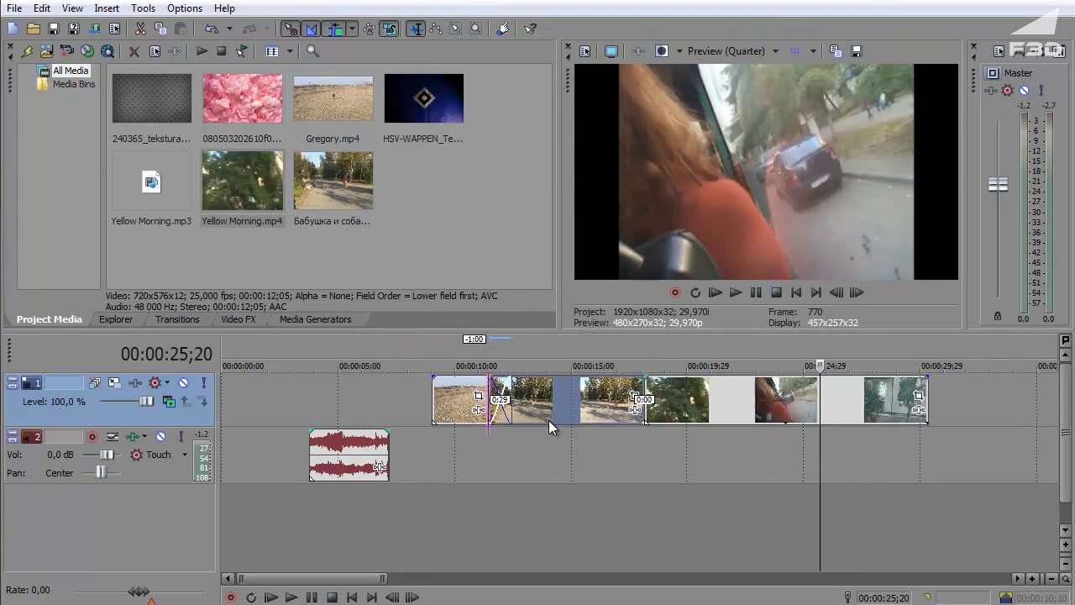
mouse_move(535, 426)
left_mouse_down()
mouse_move(493, 409)
mouse_move(530, 406)
left_mouse_up()
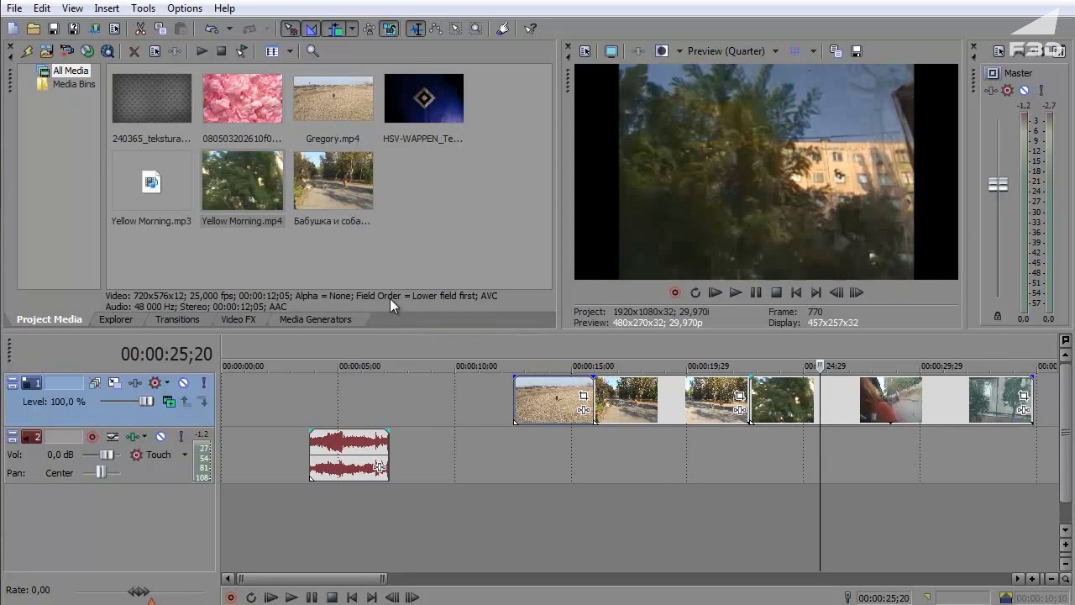
Move the field clip earlier and push the following clips further right
mouse_move(345, 189)
left_mouse_down()
mouse_move(444, 326)
mouse_move(390, 224)
left_mouse_up()
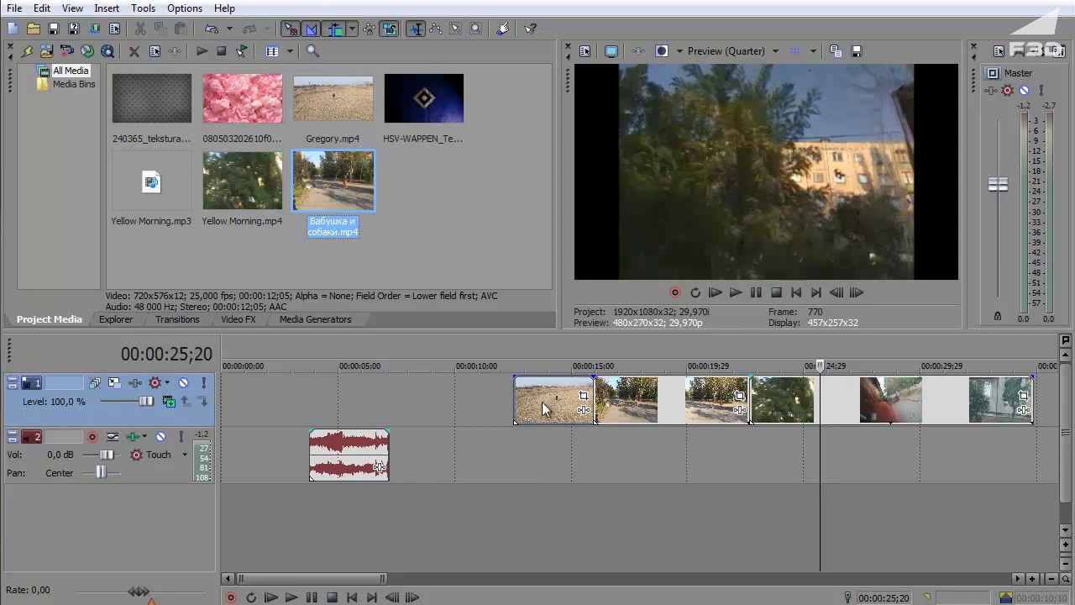
left_click_drag(544, 409, 461, 409)
left_click_drag(566, 413, 826, 411)
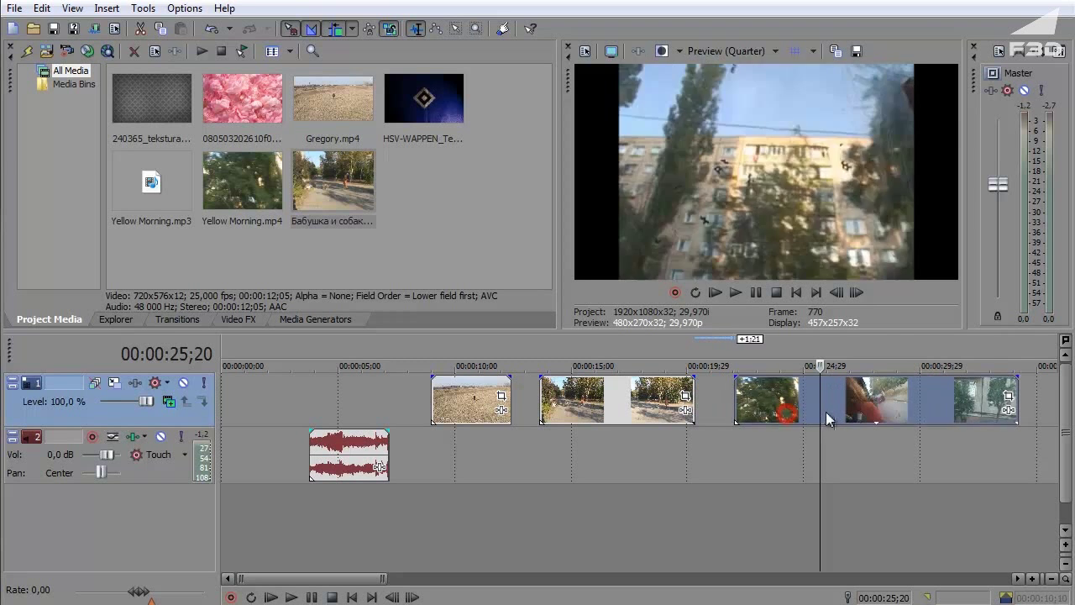
left_click_drag(826, 412, 982, 424)
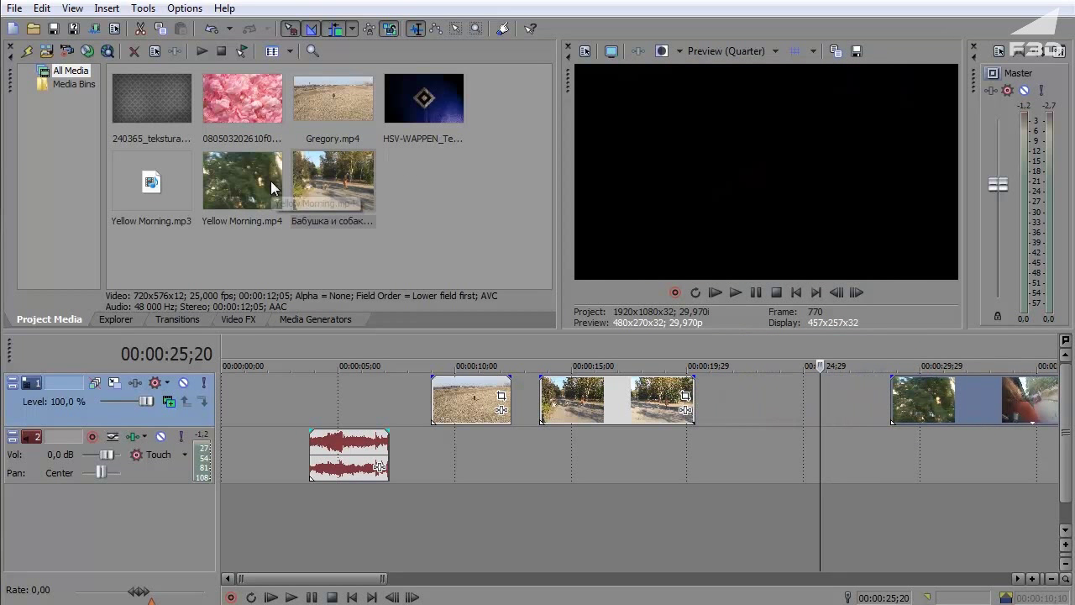
Insert the HSV-WAPPEN emblem image after the dogs video and adjust the surrounding clips
mouse_move(249, 177)
left_mouse_down()
mouse_move(739, 400)
mouse_move(469, 133)
left_mouse_up()
left_click_drag(411, 109, 741, 412)
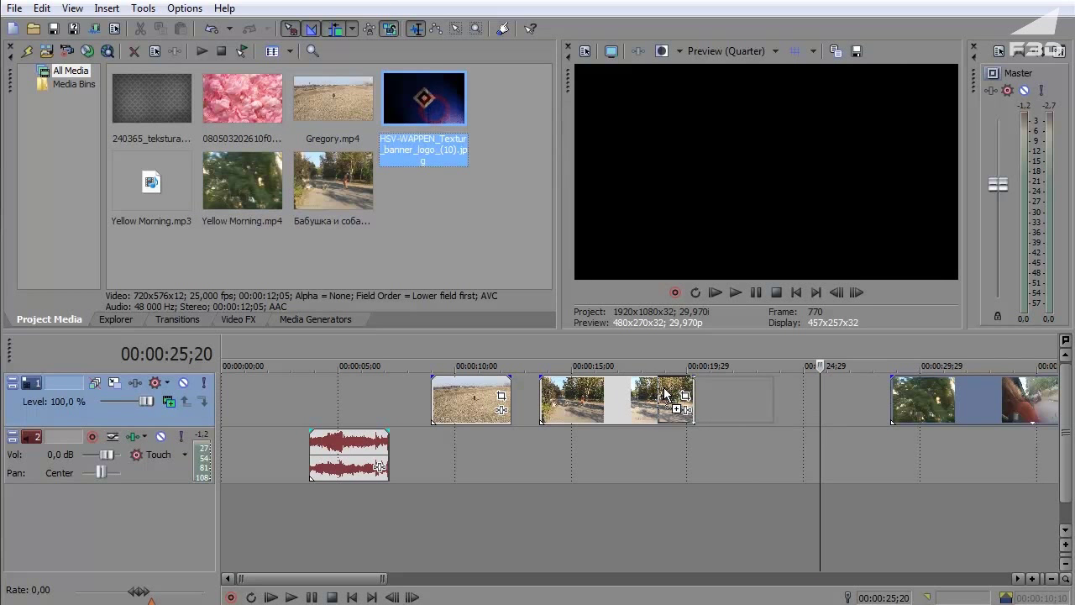
left_click_drag(613, 395, 644, 405)
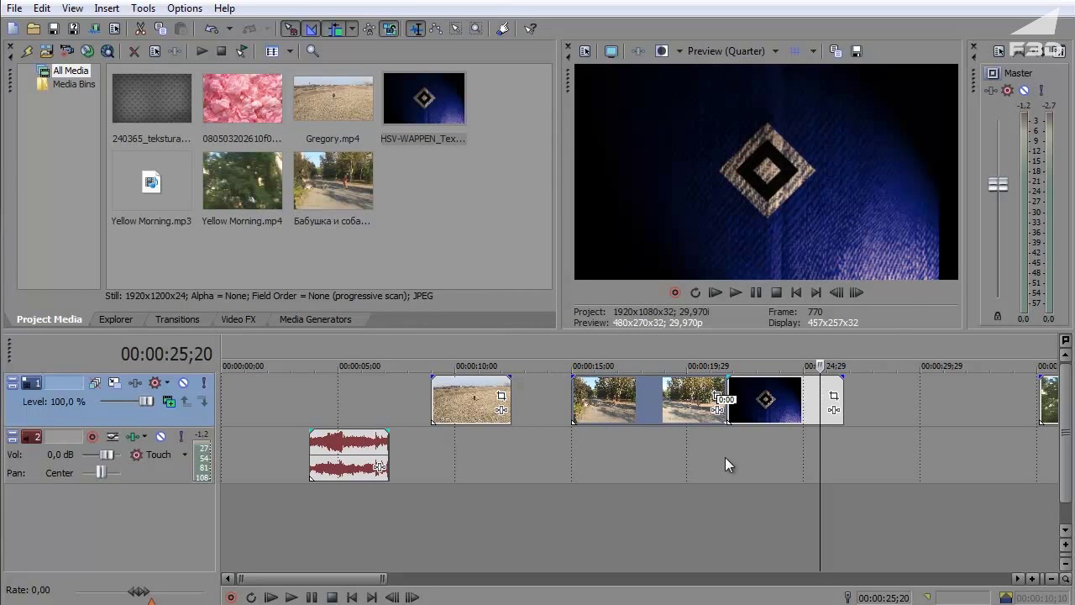
left_click_drag(1048, 411, 966, 411)
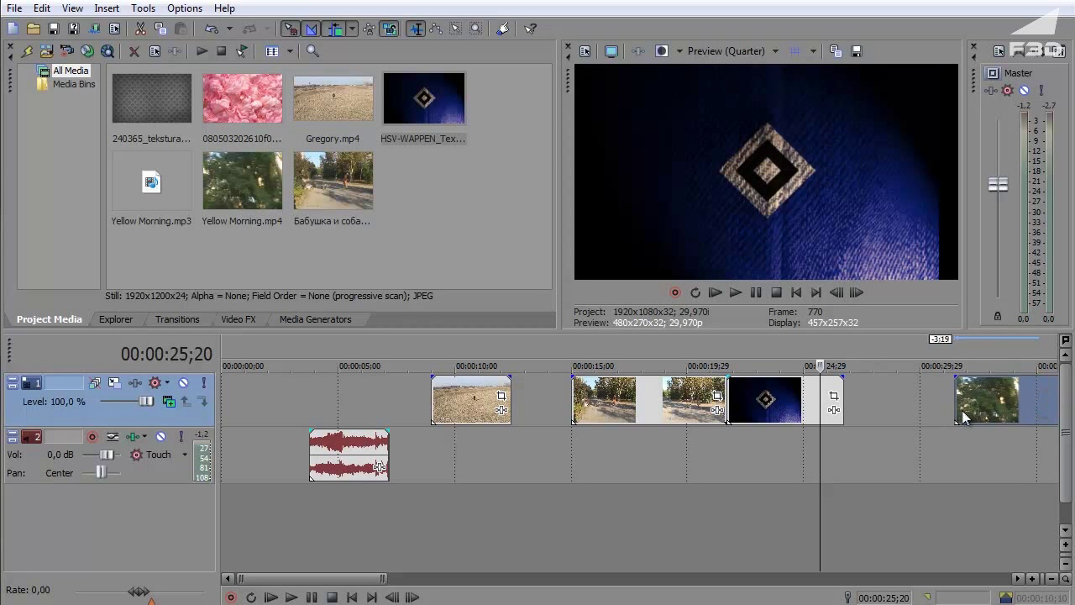
left_click(625, 408)
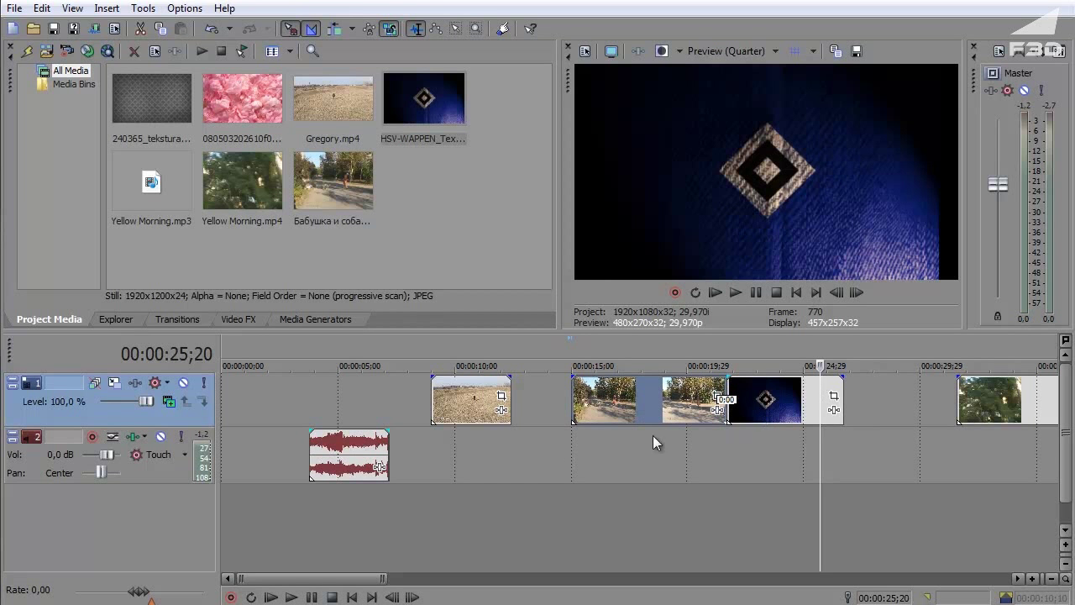
left_click(572, 405)
left_click(684, 408)
Reposition the dogs clip and slide the clip group earlier, then check 18;03
right_click(645, 393)
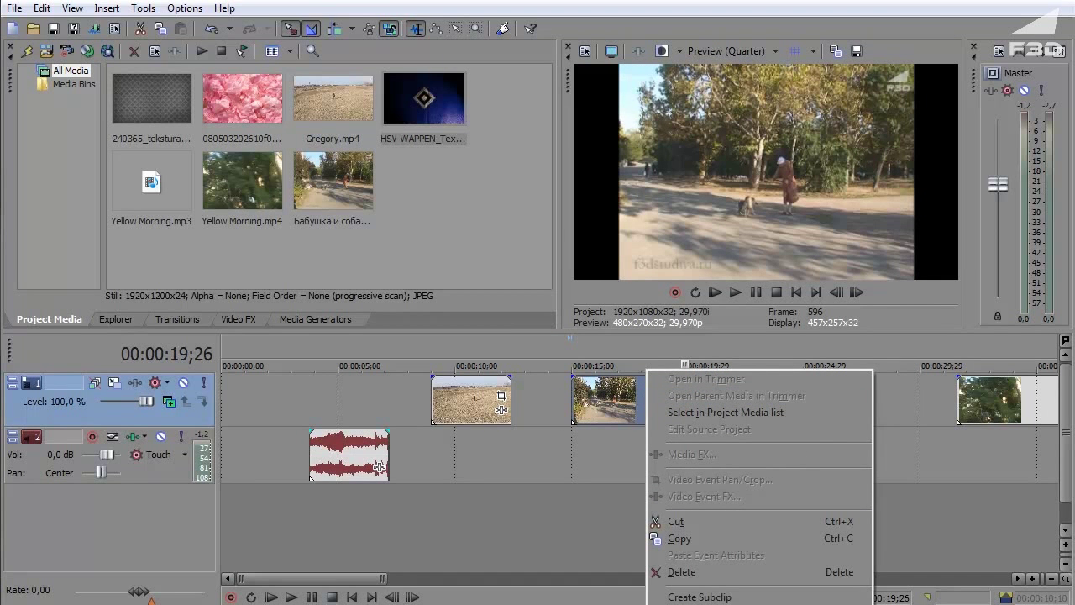
left_click(643, 416)
mouse_move(629, 407)
left_mouse_down()
mouse_move(692, 408)
mouse_move(611, 408)
left_mouse_up()
left_click_drag(459, 400, 385, 392)
left_click_drag(577, 414, 630, 410)
left_click(644, 409)
Slide the dogs clip earlier until it butts against the emblem image
right_click(626, 409)
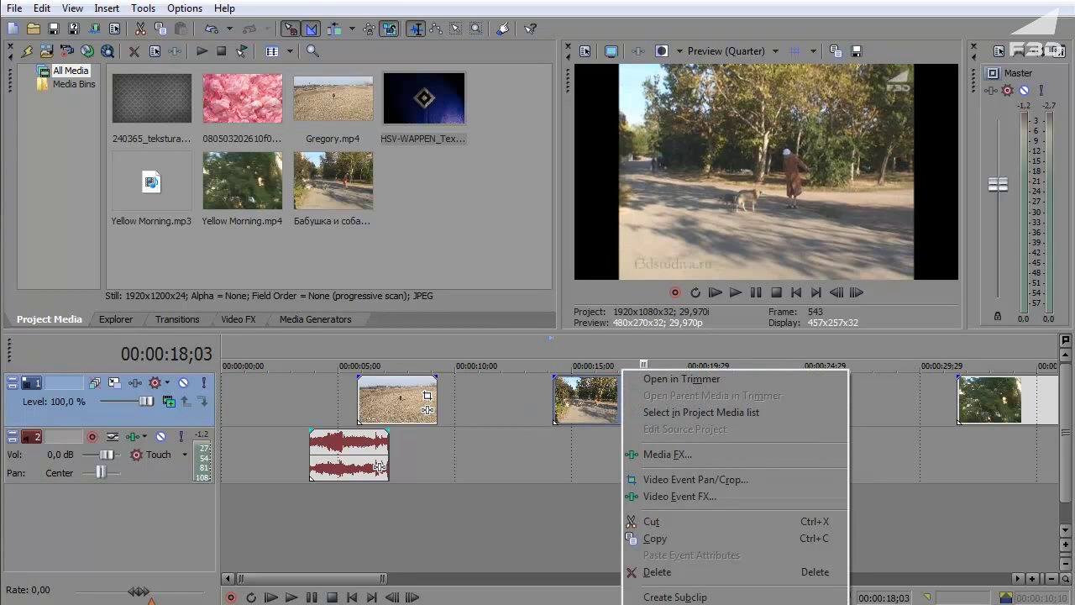
key("Escape")
left_click(600, 454)
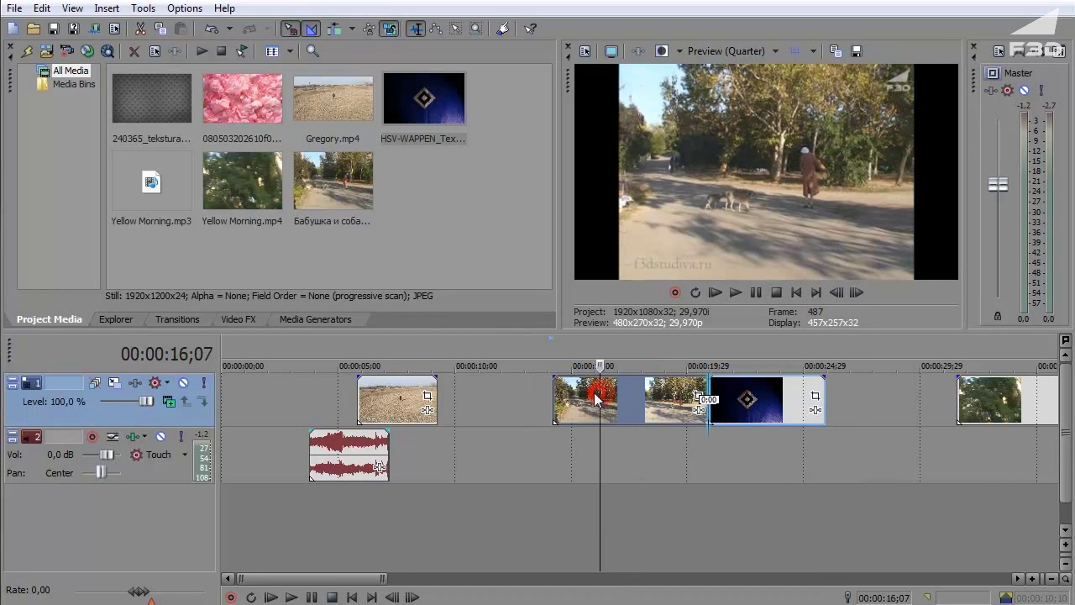
left_click_drag(647, 401, 620, 403)
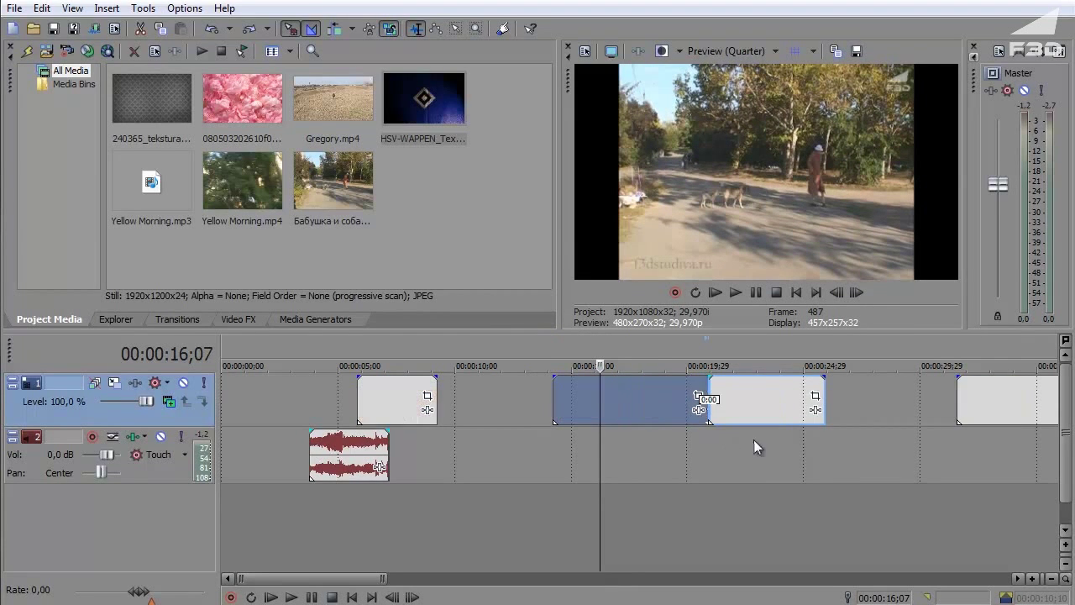
mouse_move(621, 403)
left_mouse_down()
mouse_move(740, 410)
mouse_move(616, 404)
left_mouse_up()
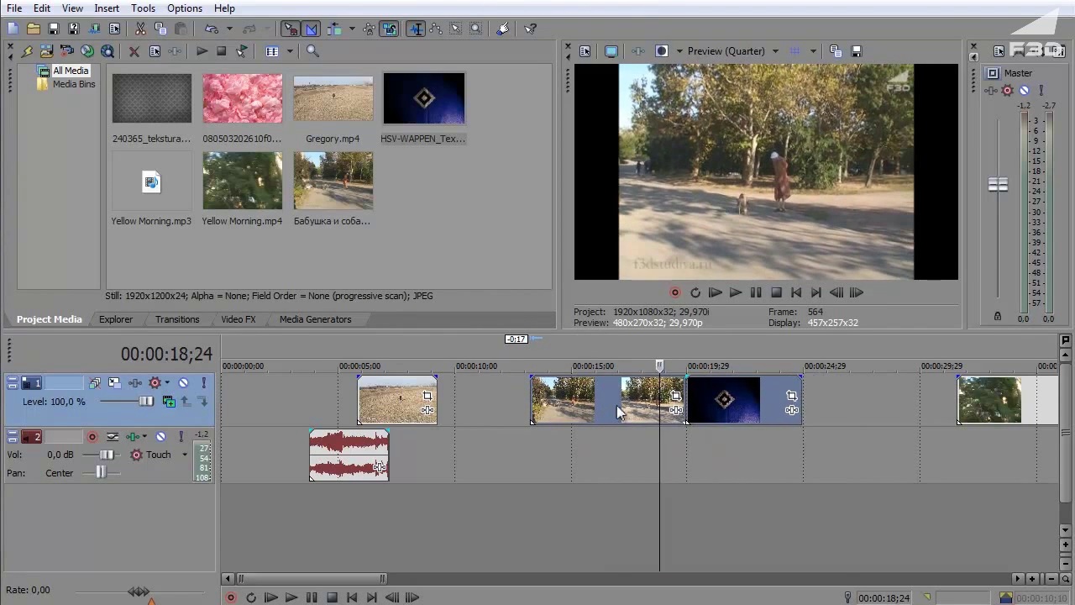
right_click(617, 404)
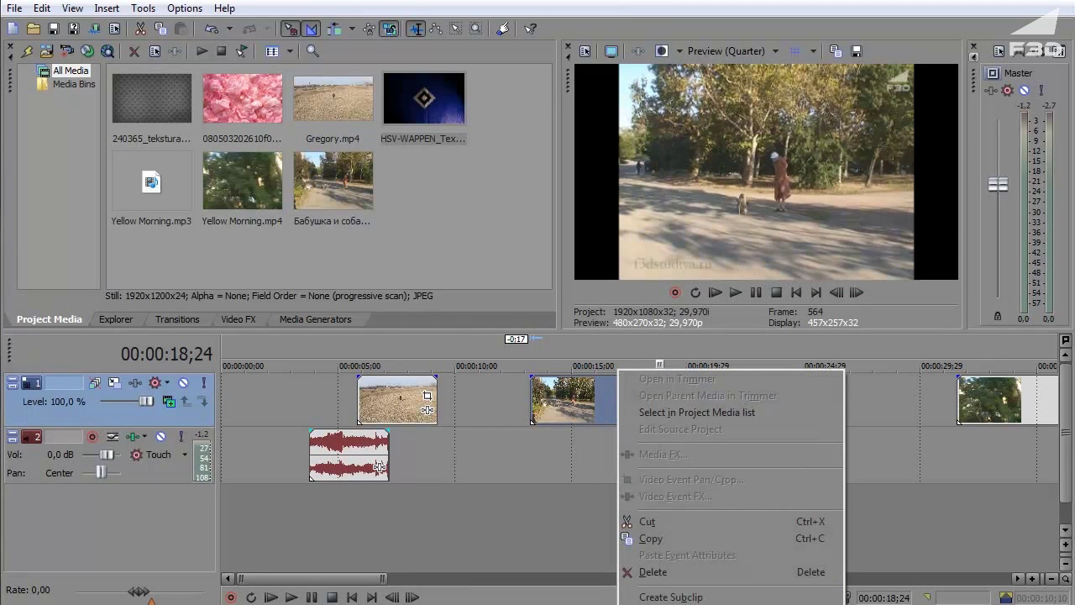
key("Escape")
Fine-tune the dogs clip so it ends exactly where the HSV-WAPPEN image begins
left_click_drag(614, 417, 605, 412)
right_click(605, 412)
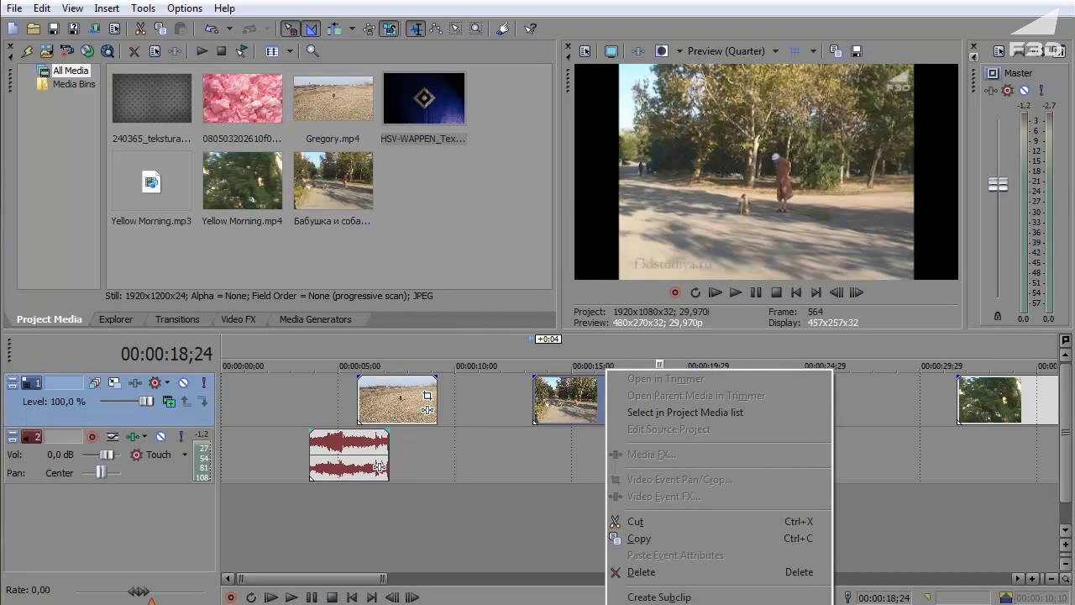
left_click(504, 454)
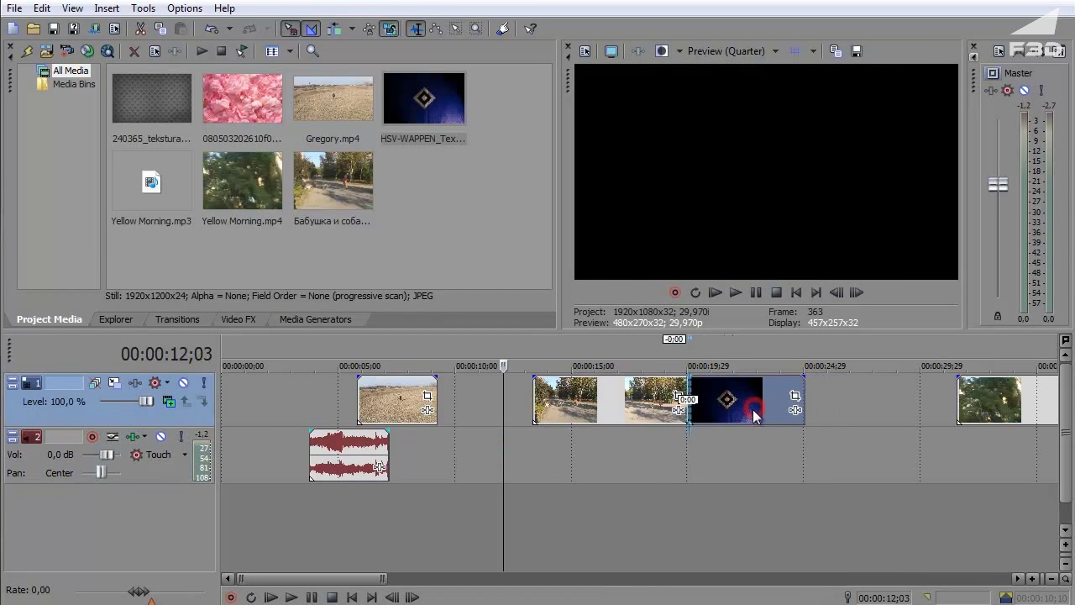
mouse_move(594, 407)
left_mouse_down()
mouse_move(620, 418)
mouse_move(575, 412)
left_mouse_up()
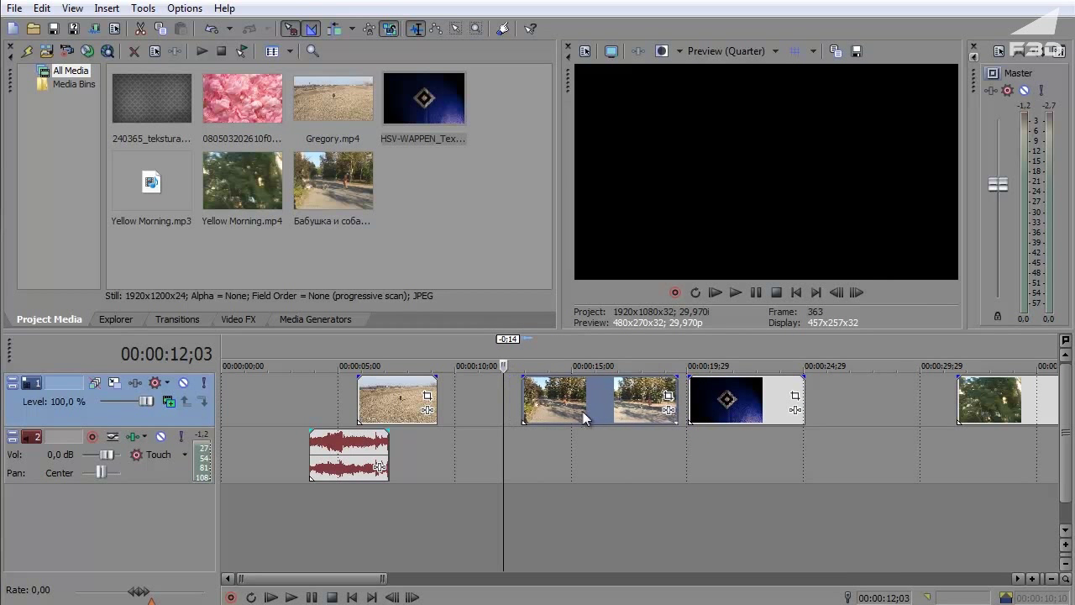
left_click_drag(574, 412, 594, 411)
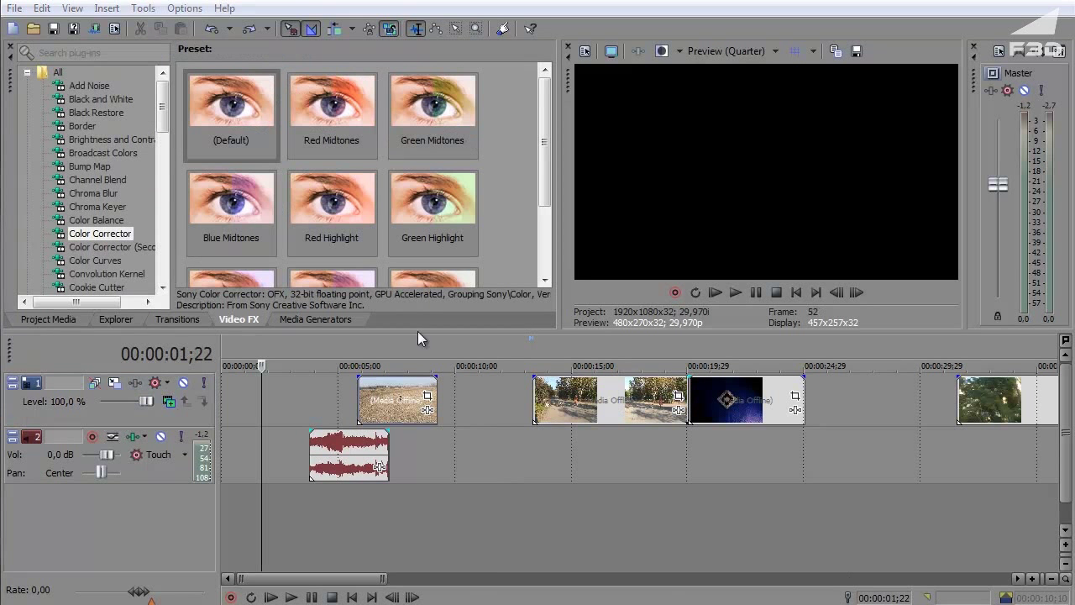
Close the gaps so Gregory, Бабушка и собаки, HSV-WAPPEN and the tree clips run back to back
left_click(28, 72)
left_click(474, 458)
left_click_drag(397, 406, 433, 409)
left_click_drag(606, 409, 550, 410)
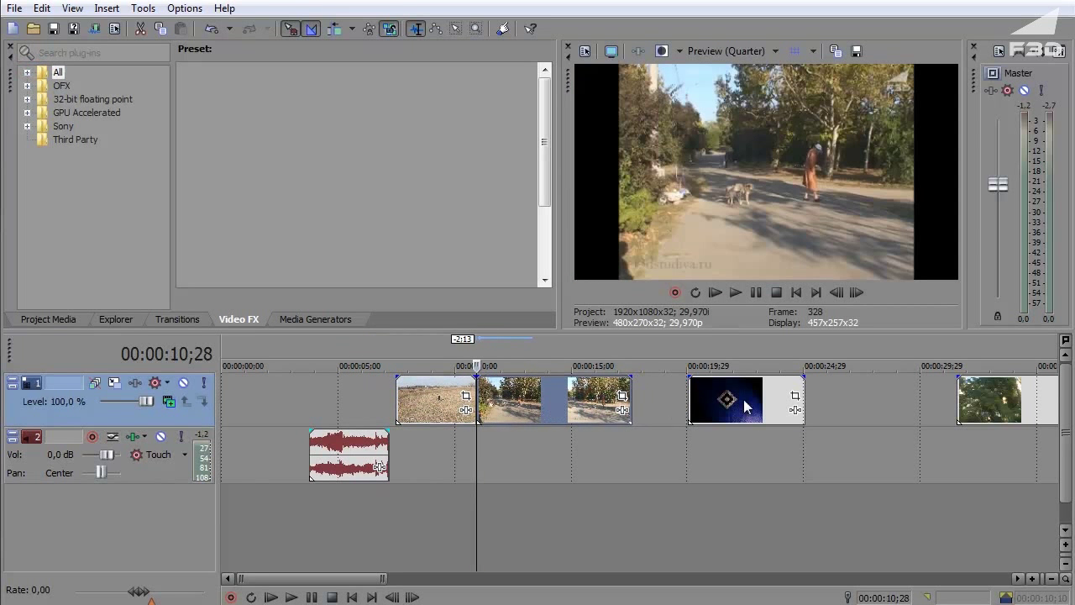
left_click_drag(744, 399, 691, 402)
left_click_drag(1020, 412, 813, 416)
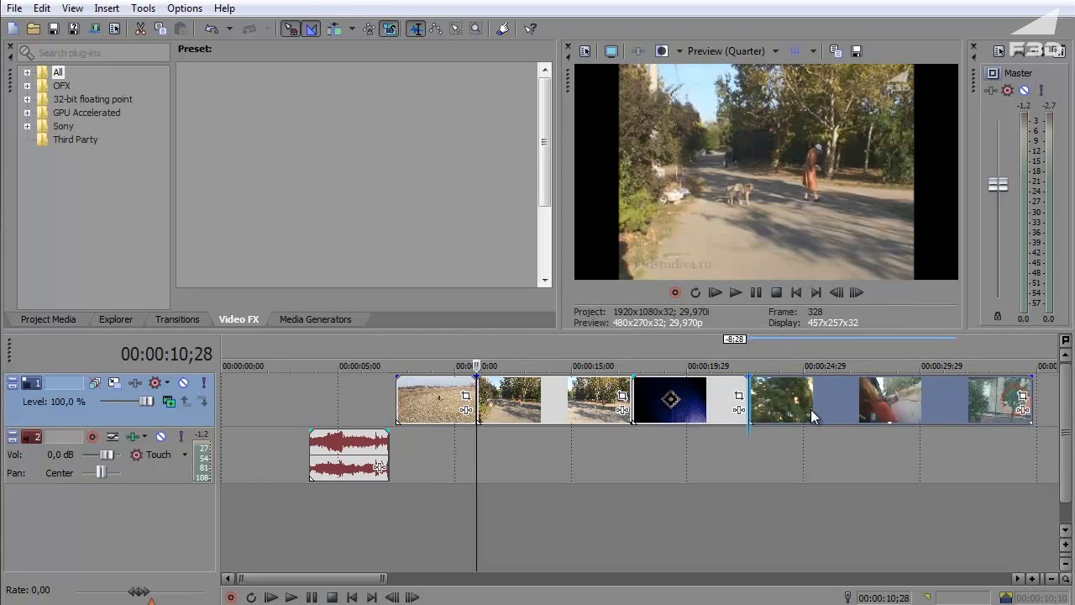
left_click(513, 451)
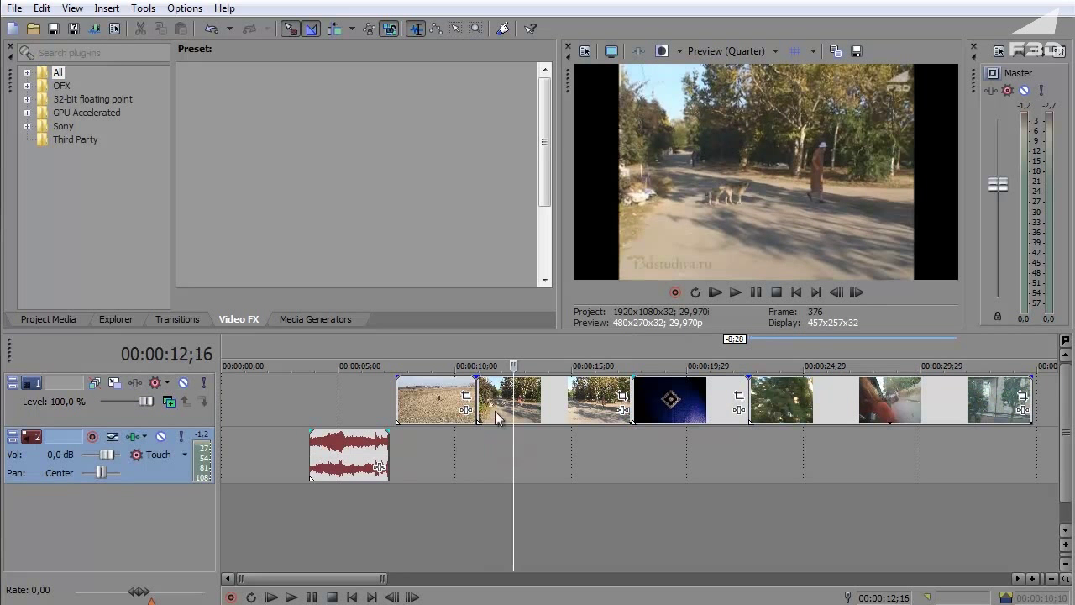
key("Home")
Insert a marker at 00:00:12;23 named Цветокоррекция and scrub around it
left_click(519, 441)
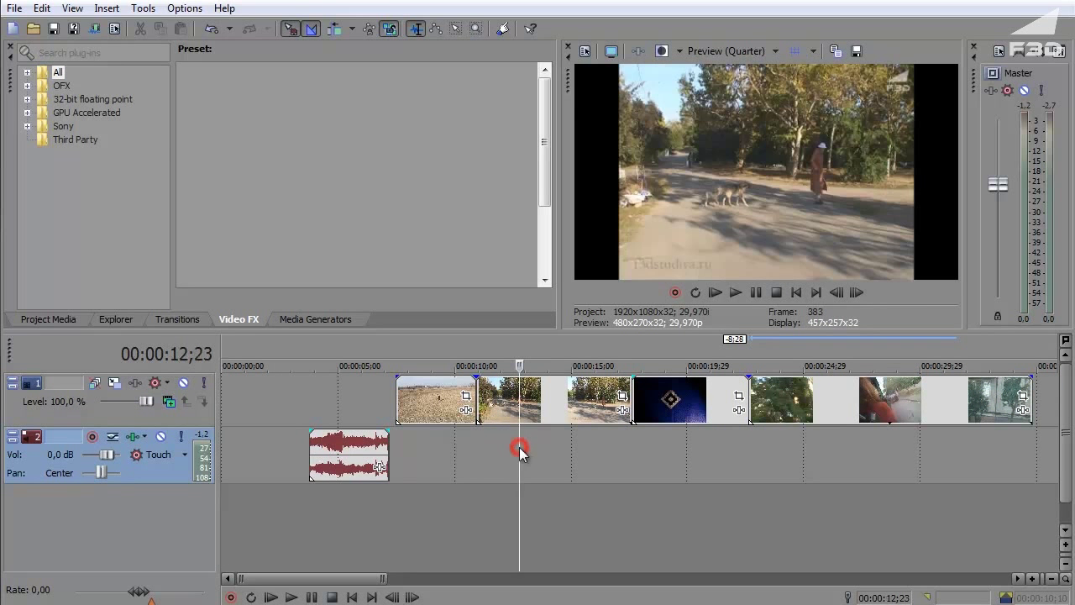
key("m")
key("BackSpace")
key("BackSpace")
key("BackSpace")
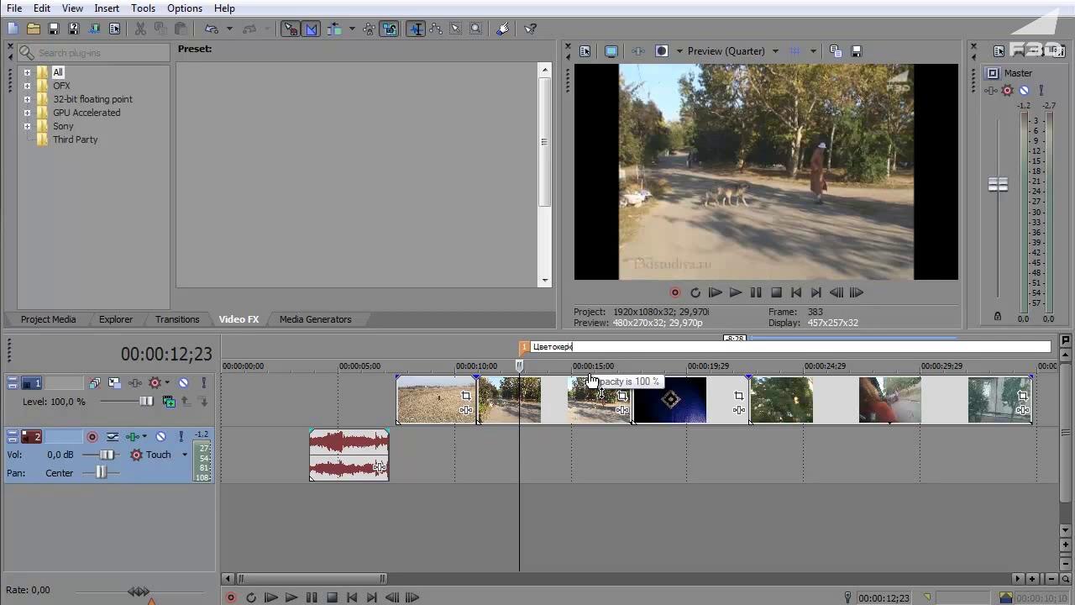
type("ция")
key("Return")
mouse_move(520, 444)
left_mouse_down()
mouse_move(503, 454)
mouse_move(527, 454)
mouse_move(497, 454)
mouse_move(520, 454)
left_mouse_up()
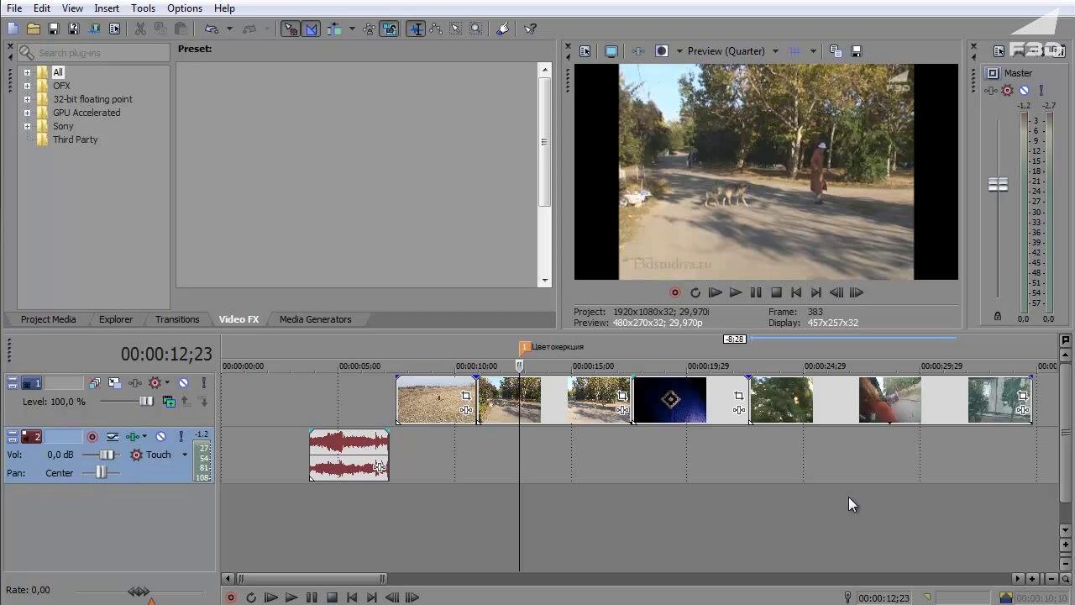
Select the time range over the diamond clip, about 00:00:18;16 to 00:00:20;03
right_click(685, 460)
left_click(647, 451)
left_click_drag(651, 452, 694, 451)
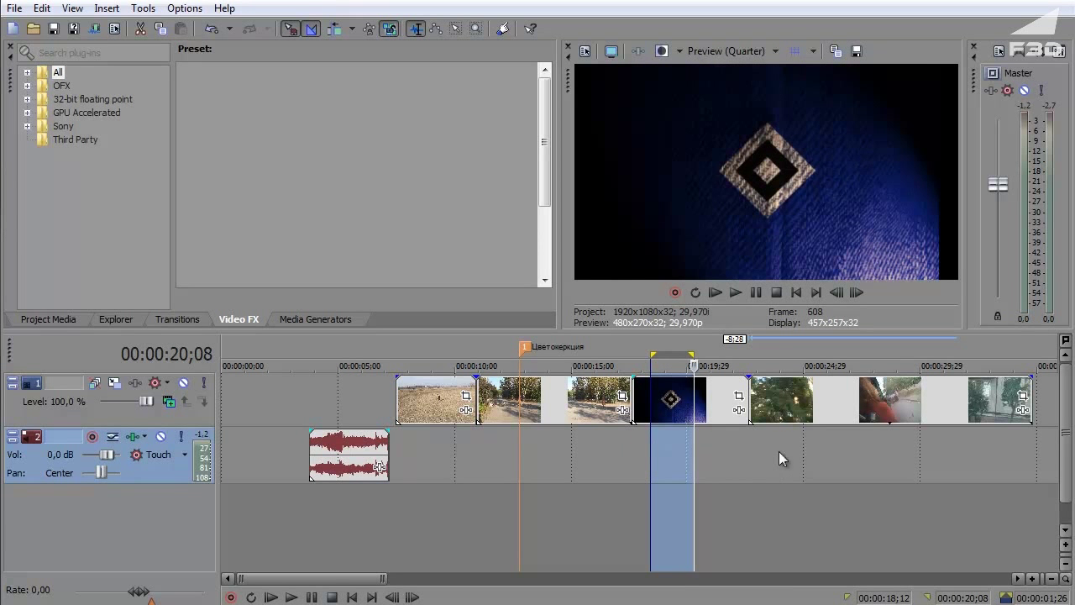
left_click_drag(781, 458, 735, 458)
left_click_drag(653, 453, 689, 462)
Turn the selection into region 2 named 'Удалить', keeping its original length
key("r")
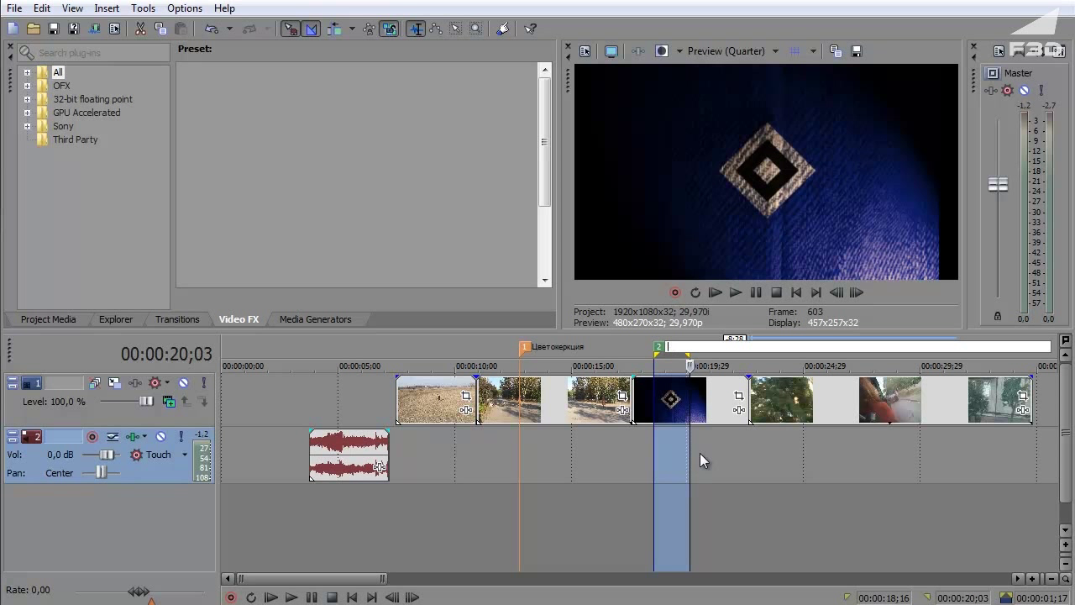
type("Удар")
key("Return")
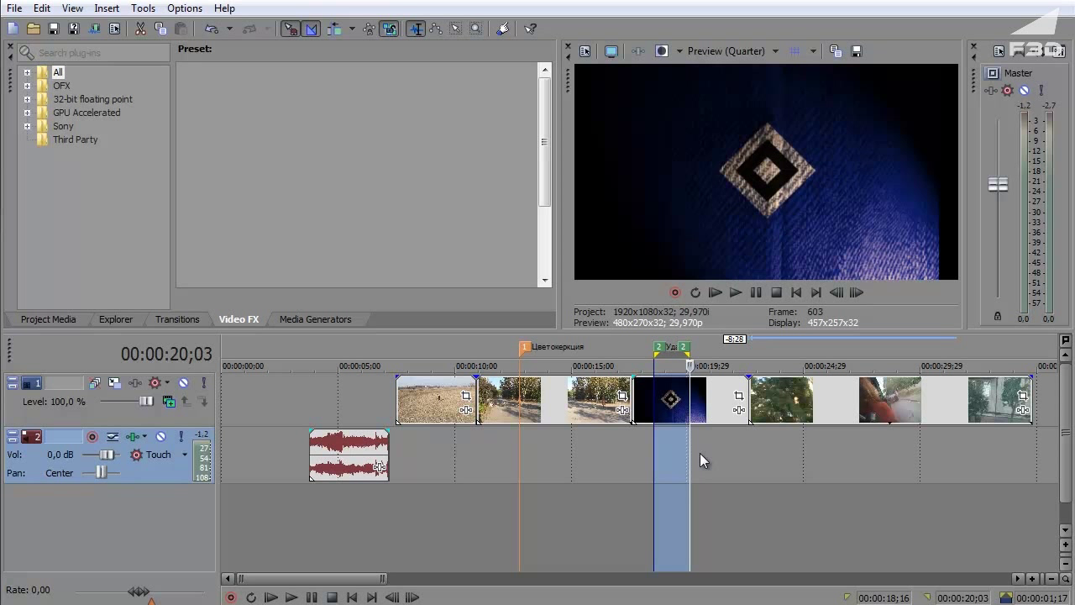
mouse_move(689, 356)
left_mouse_down()
mouse_move(740, 355)
mouse_move(690, 356)
left_mouse_up()
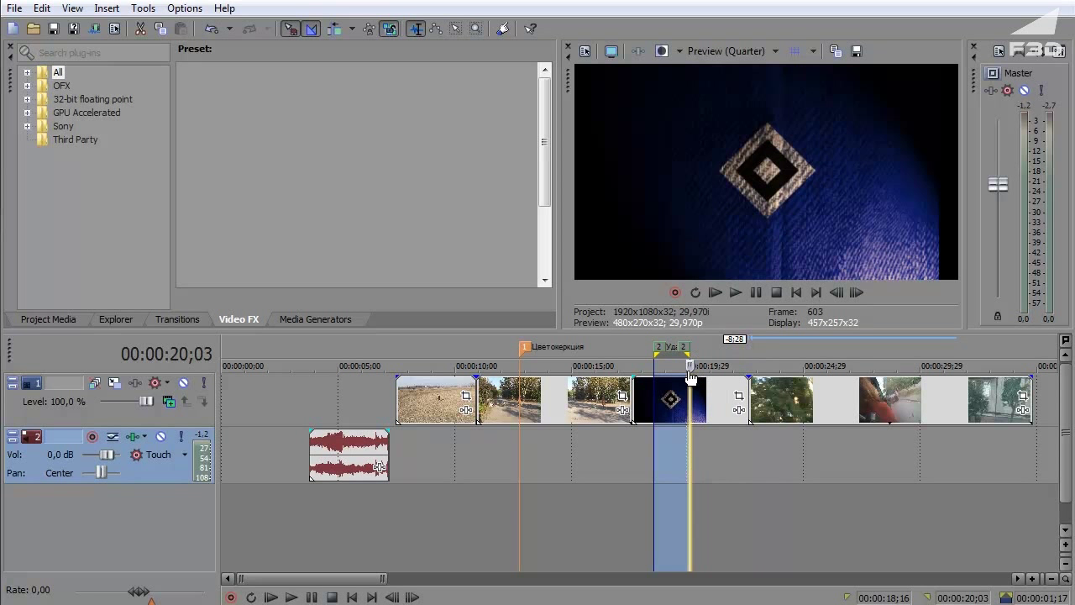
right_click(524, 348)
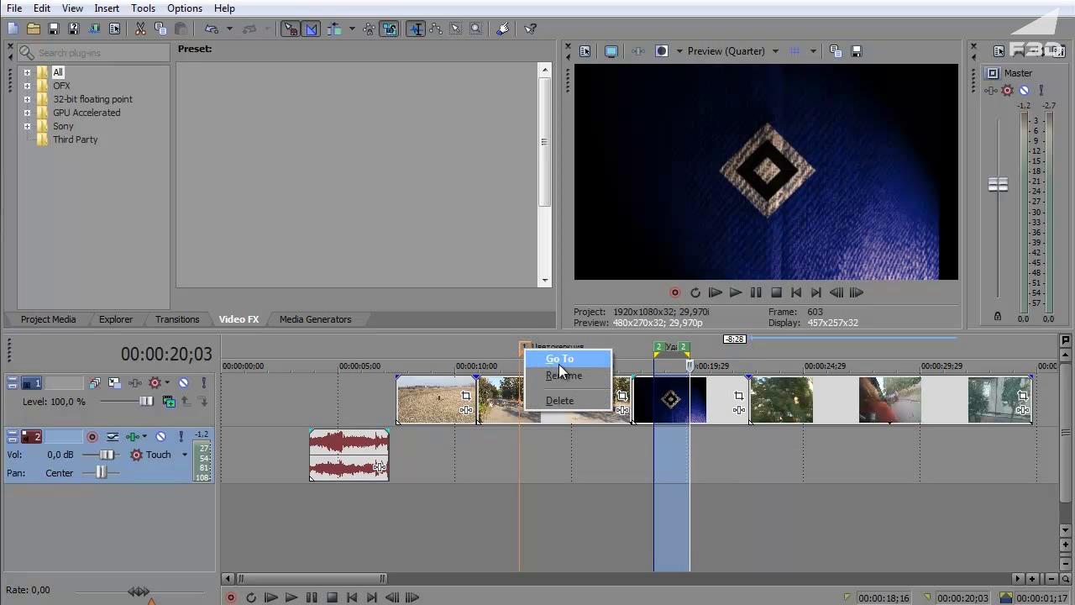
left_click(559, 359)
right_click(522, 351)
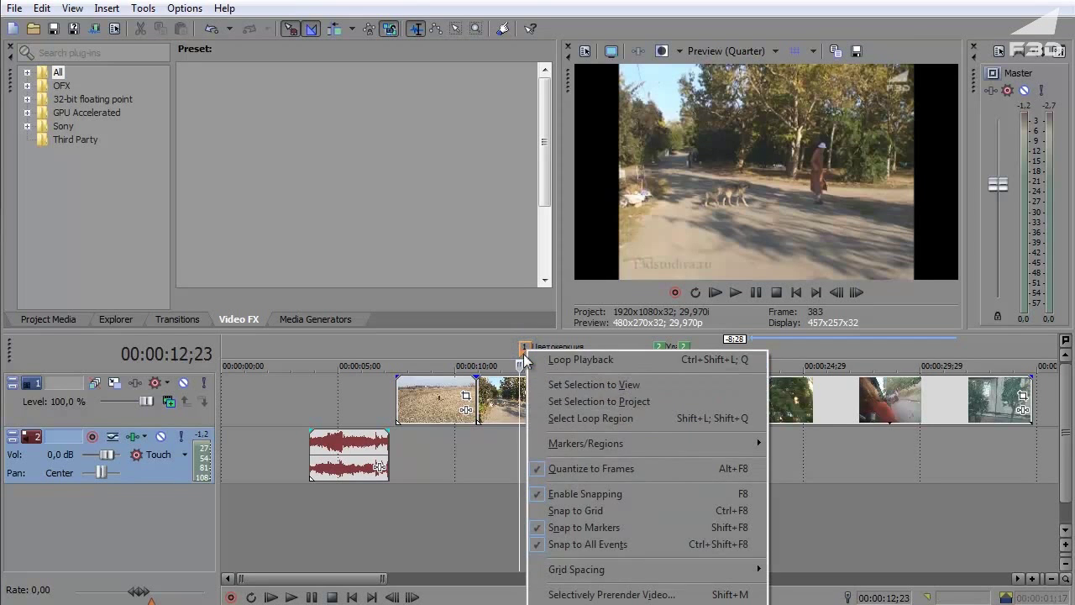
left_click(475, 517)
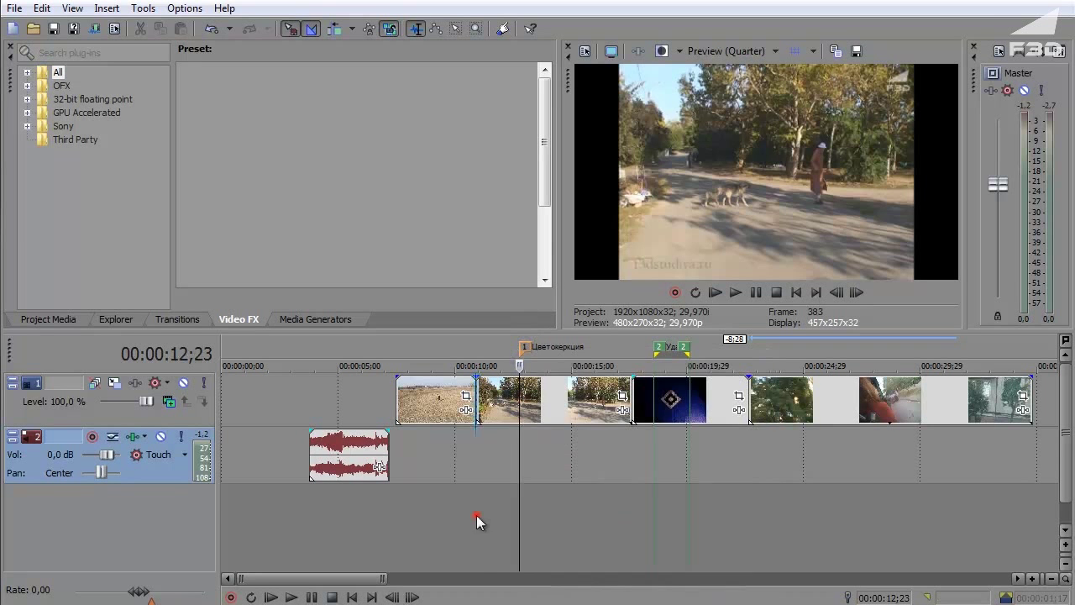
right_click(529, 352)
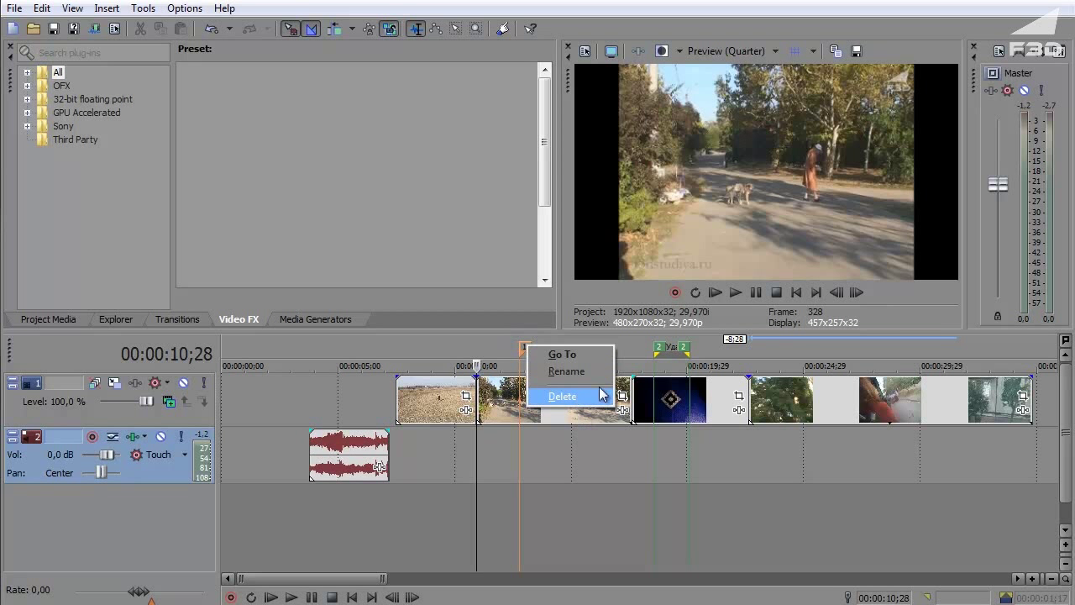
right_click(666, 349)
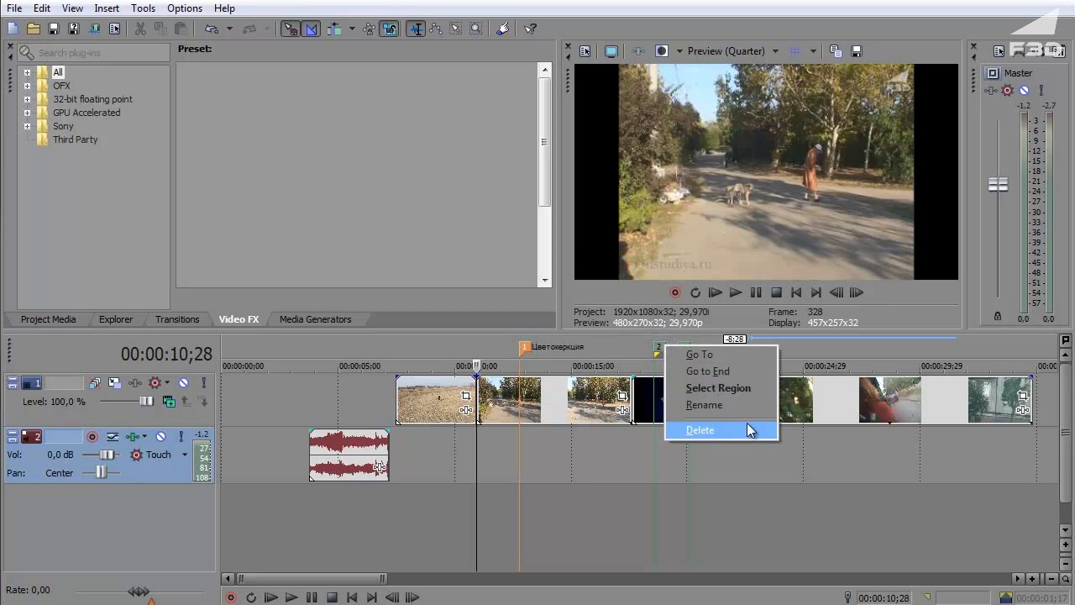
left_click(741, 509)
right_click(686, 347)
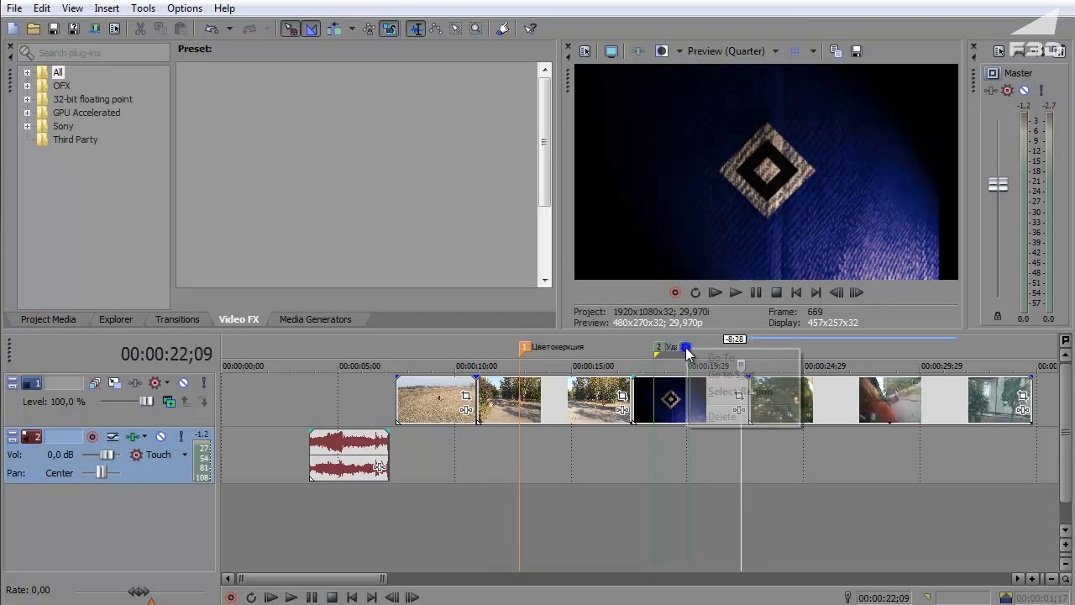
left_click(731, 375)
left_click_drag(656, 366, 649, 367)
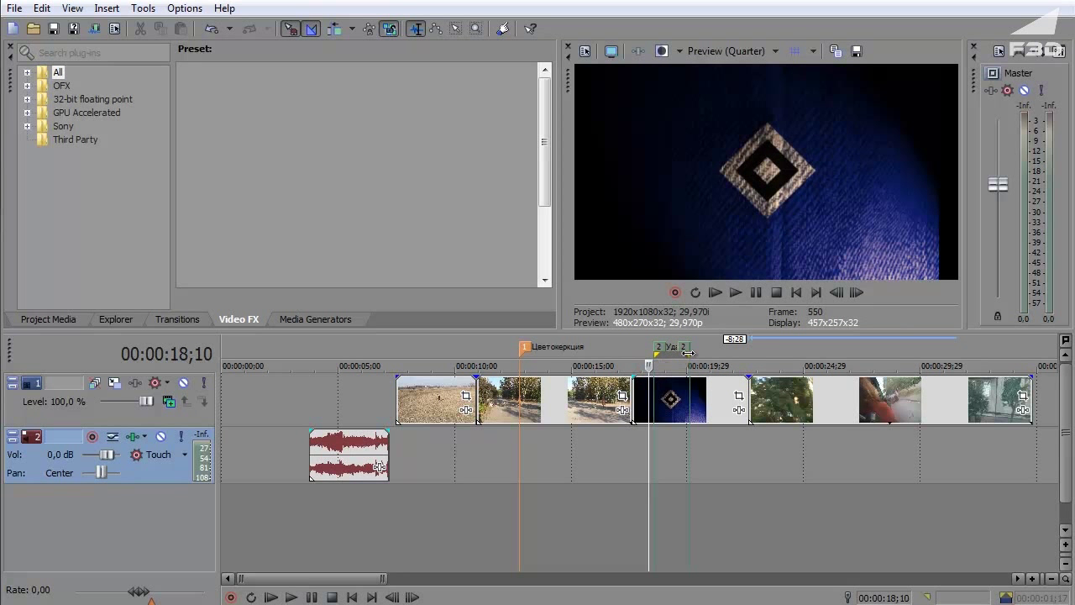
left_click(651, 441)
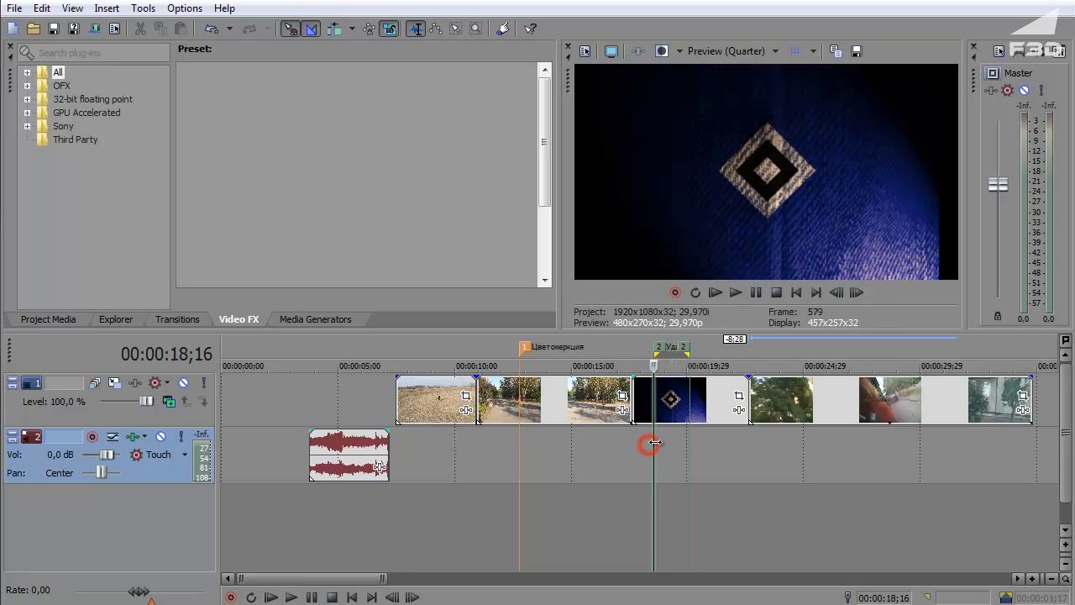
right_click(684, 346)
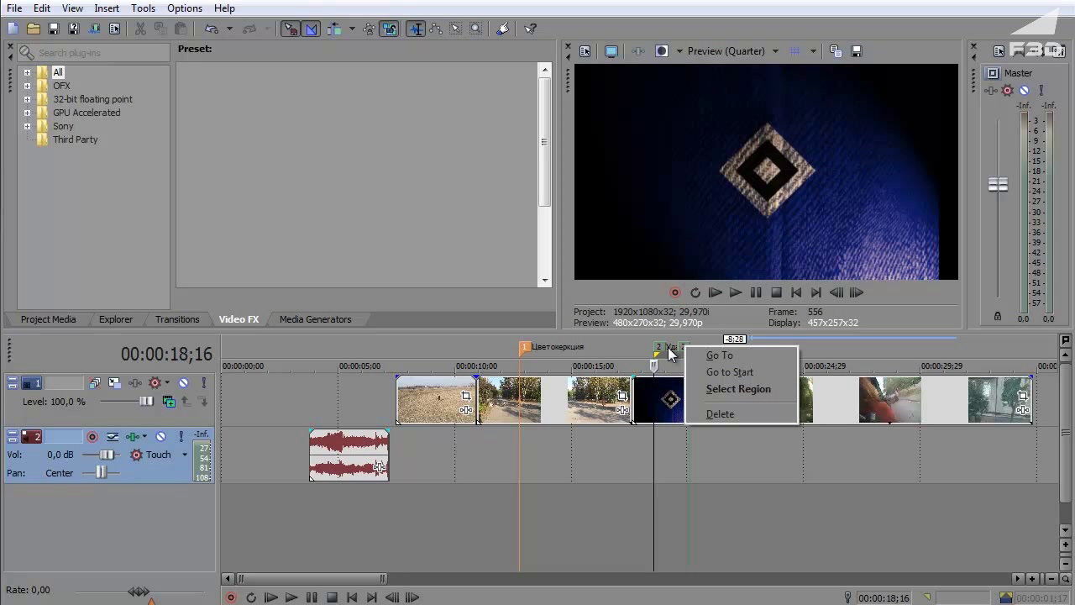
left_click(672, 354)
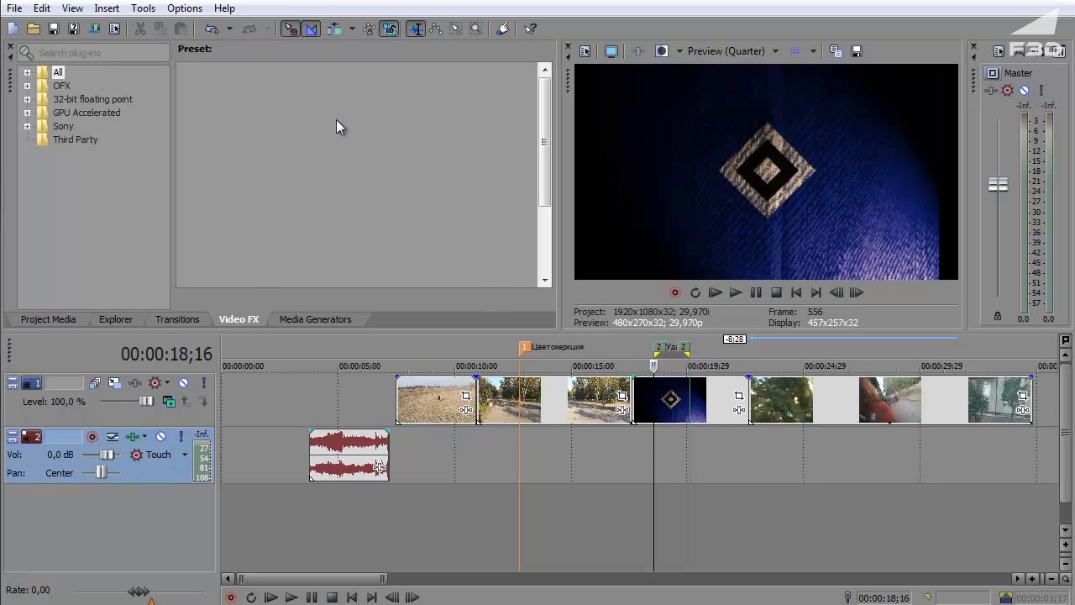
left_click(667, 463)
left_click(746, 463)
left_click(677, 444)
left_click(686, 492)
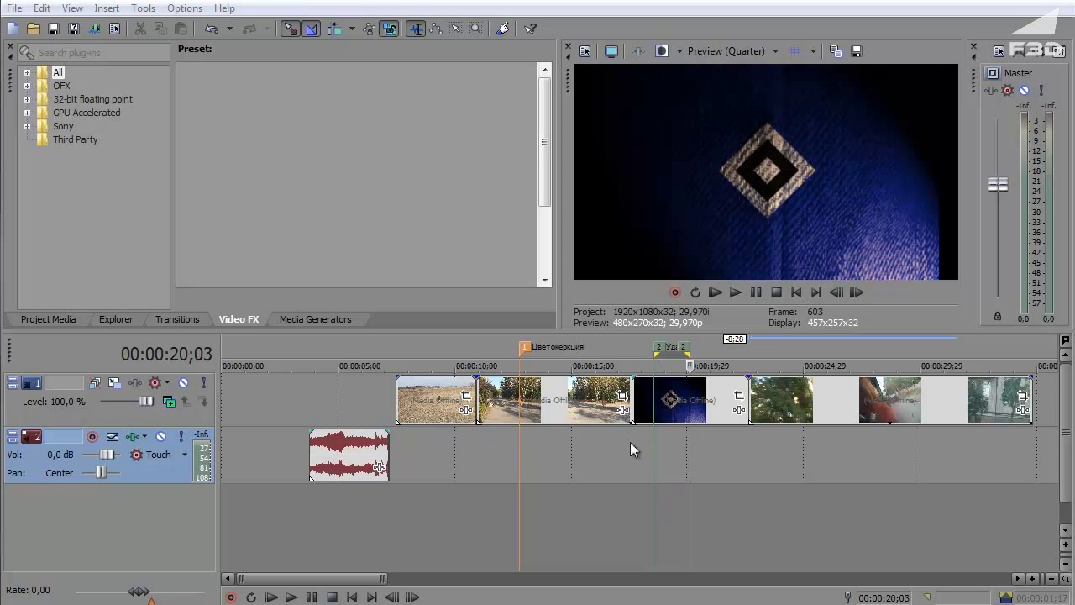
left_click(671, 467)
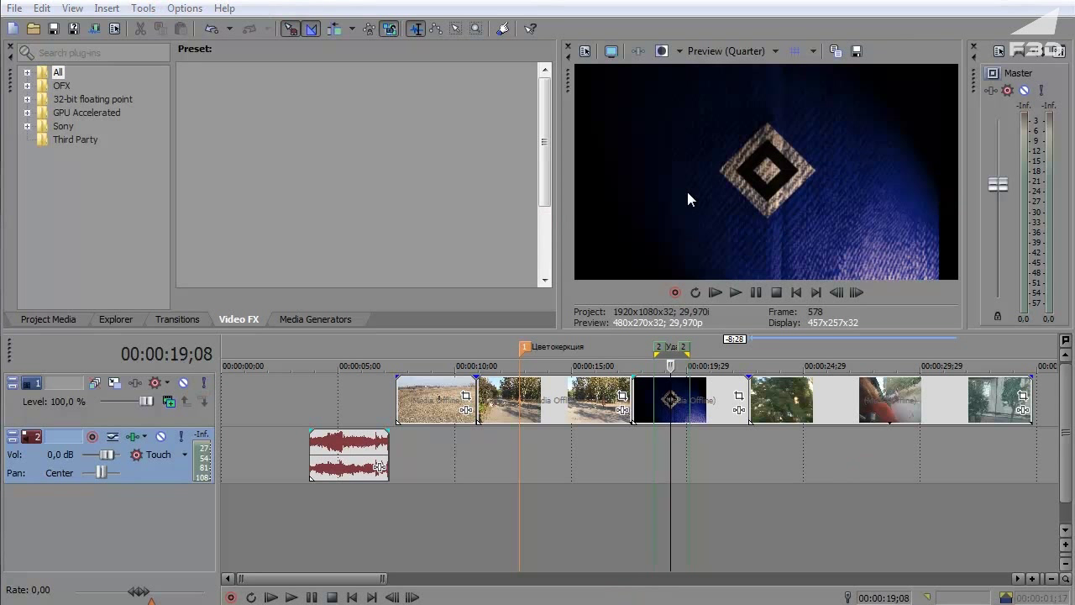
left_click(545, 150)
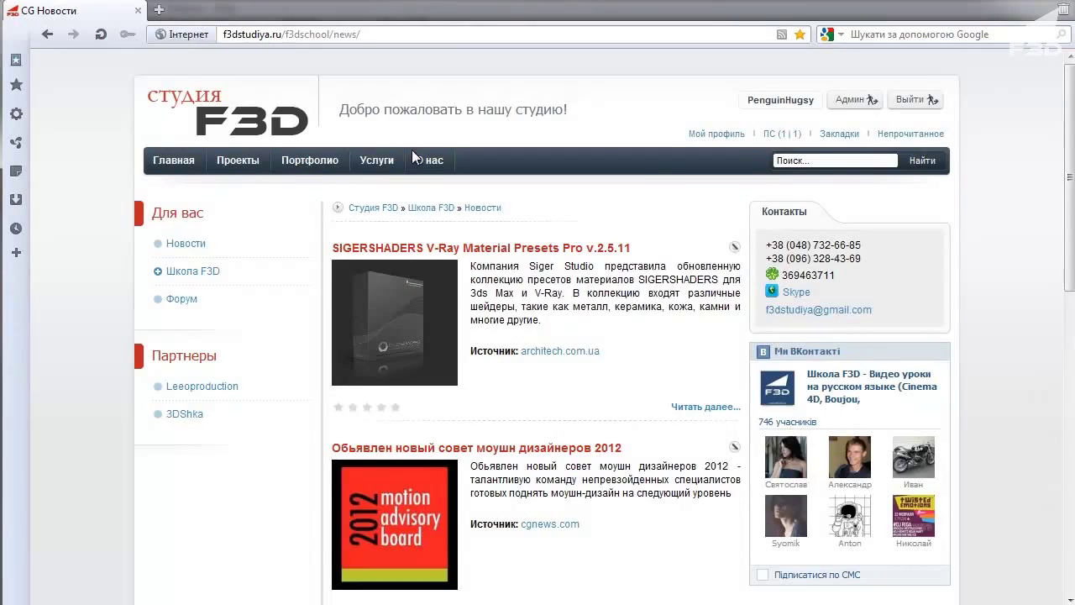
scroll(663, 132, "down", 4)
scroll(720, 228, "down", 10)
left_click(220, 386)
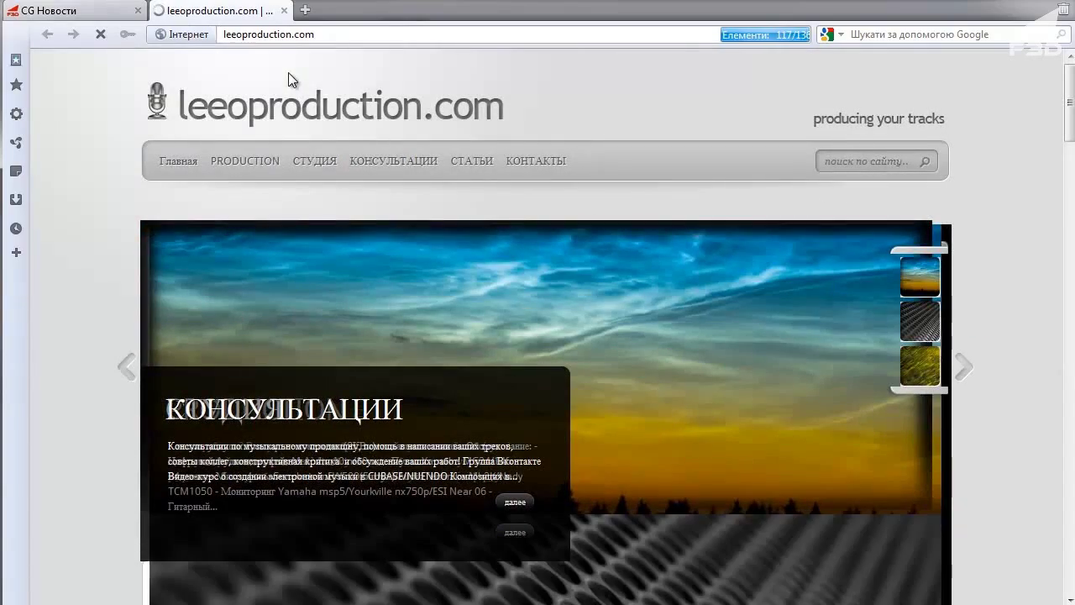
scroll(435, 242, "down", 5)
scroll(434, 242, "up", 4)
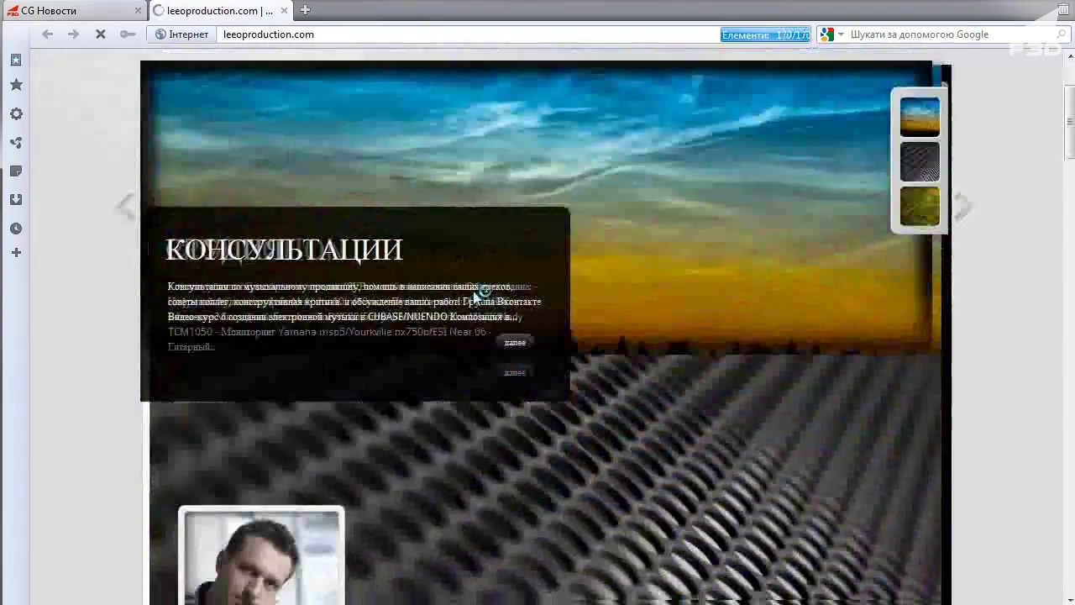
scroll(475, 290, "down", 10)
mouse_move(1066, 193)
left_mouse_down()
mouse_move(1068, 261)
mouse_move(1067, 52)
left_mouse_up()
scroll(632, 232, "down", 14)
scroll(632, 232, "up", 9)
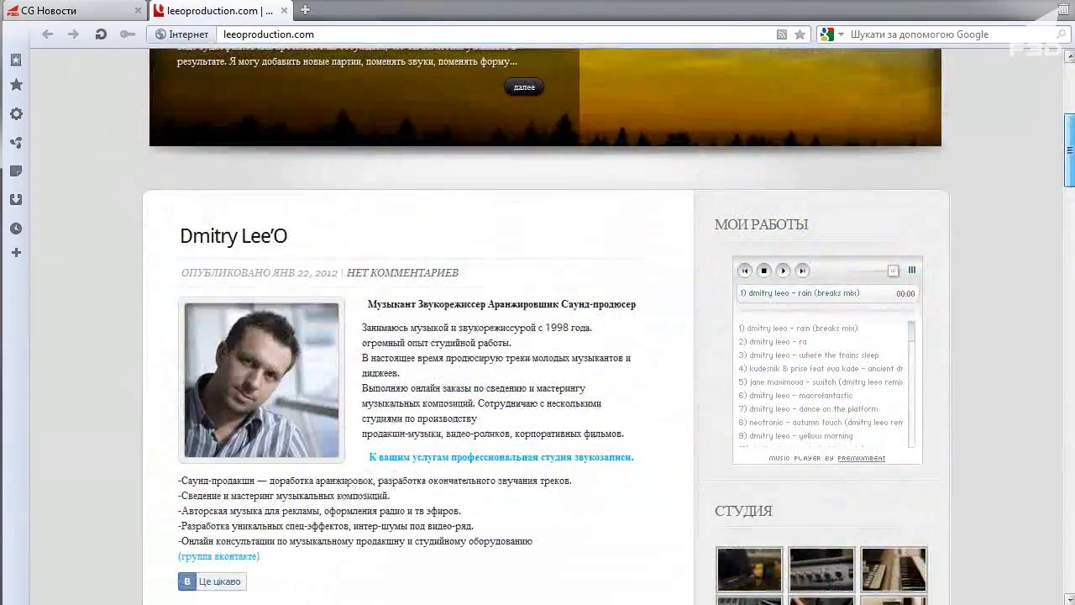
scroll(633, 232, "down", 8)
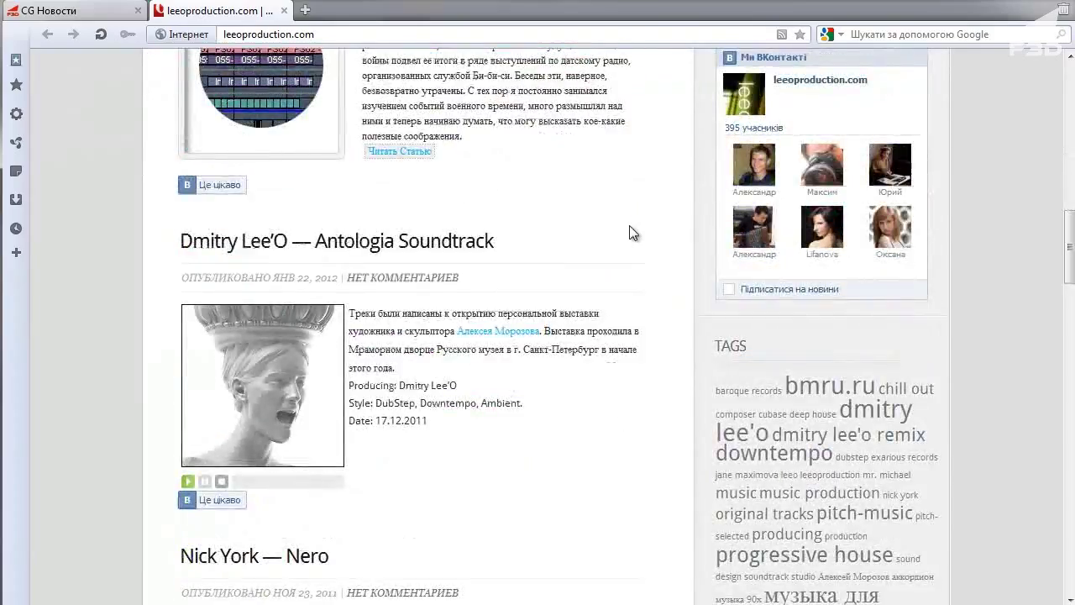
scroll(629, 225, "down", 6)
left_click(284, 10)
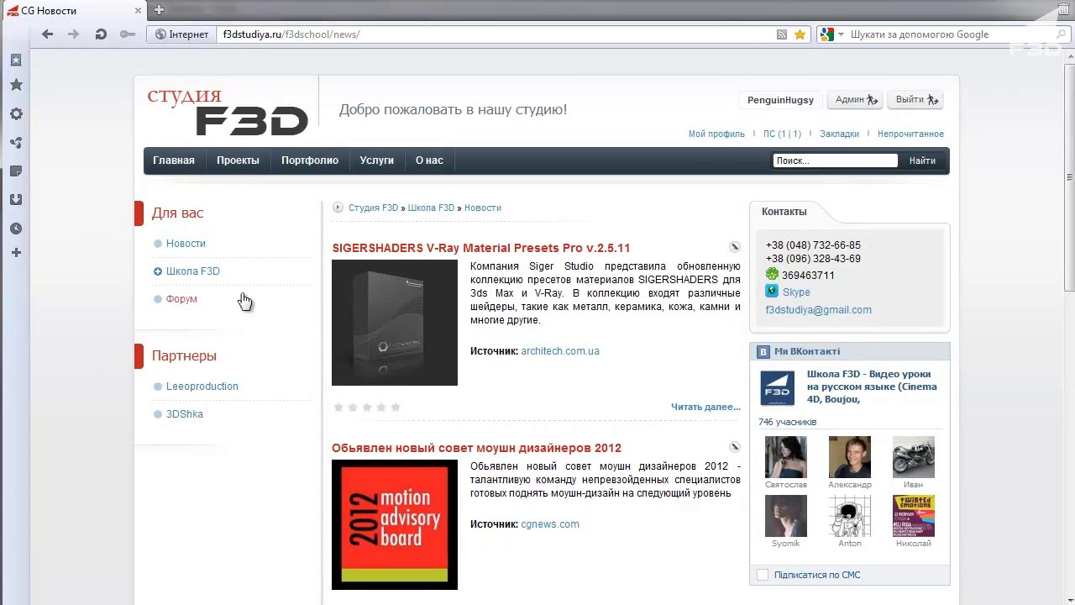
left_click(193, 298)
scroll(328, 340, "down", 4)
scroll(324, 336, "up", 3)
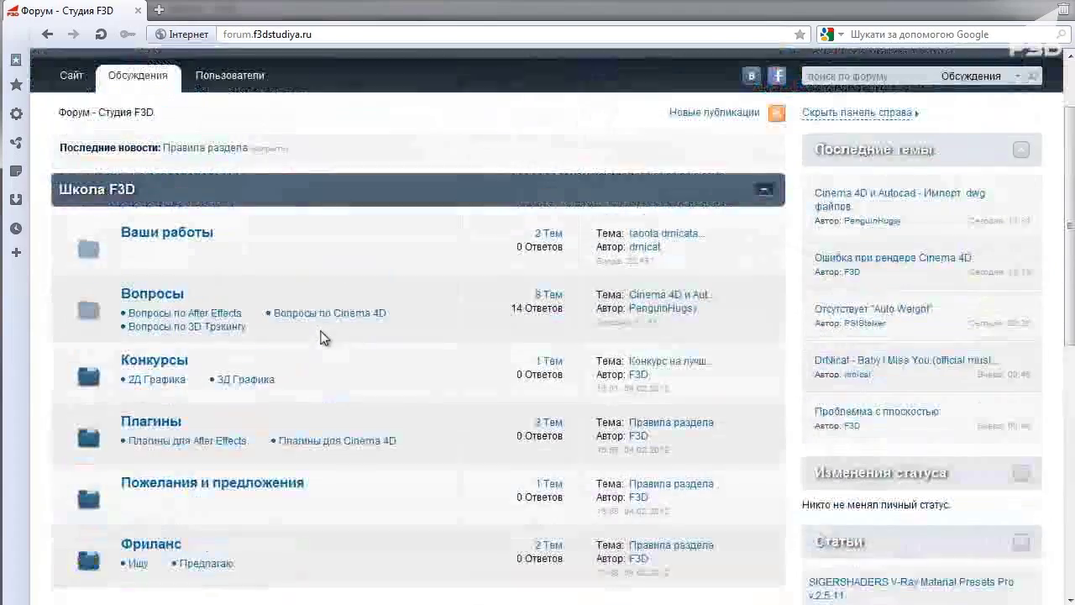
scroll(361, 309, "down", 3)
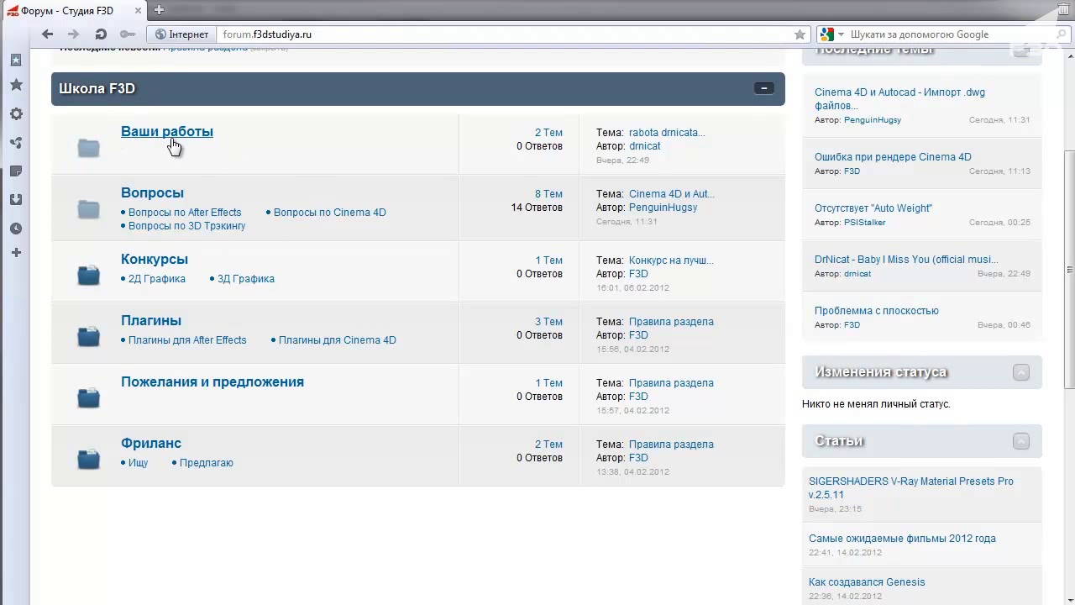
left_click(47, 35)
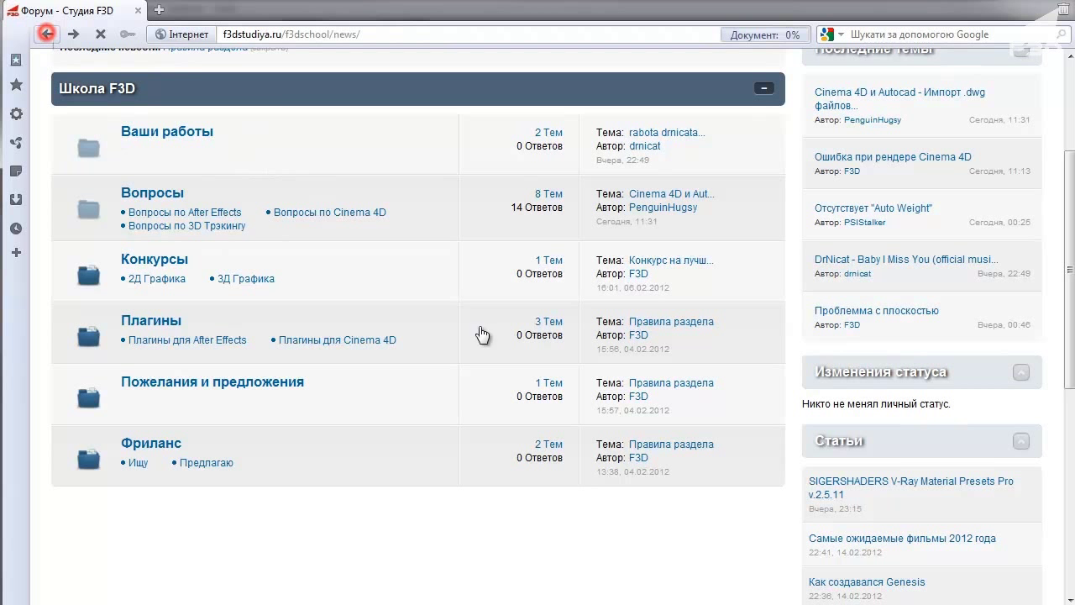